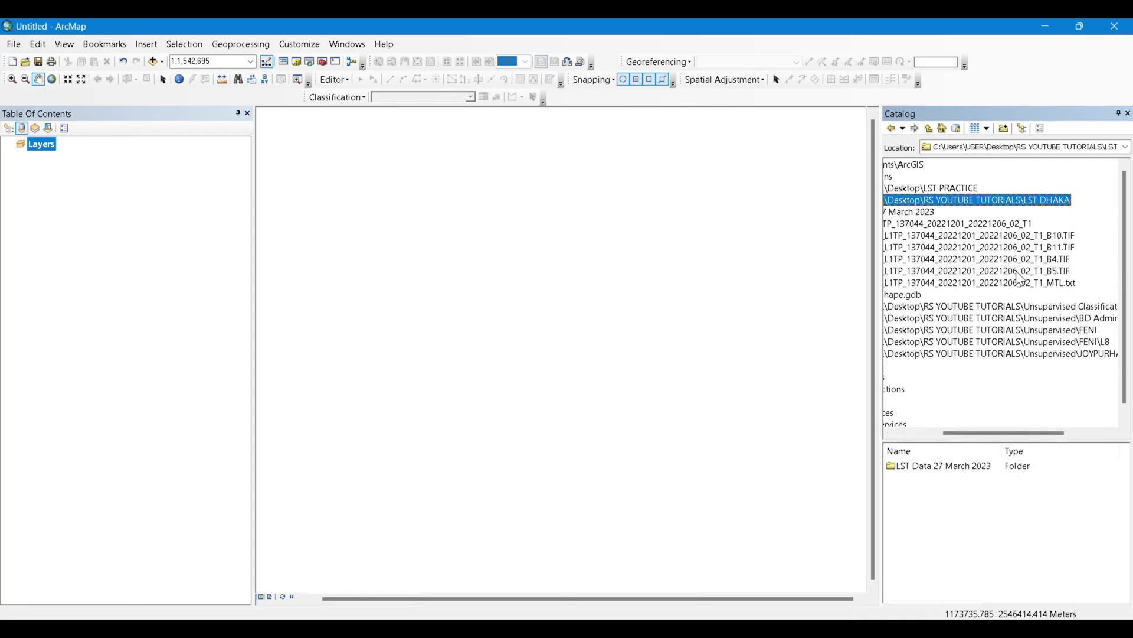
Add the Landsat 8 rasters B5, B4 and B10 from the LST DHAKA folder to the map.
{"action": "left_click_drag", "start_coordinate": [1019, 273], "coordinate": [683, 316]}
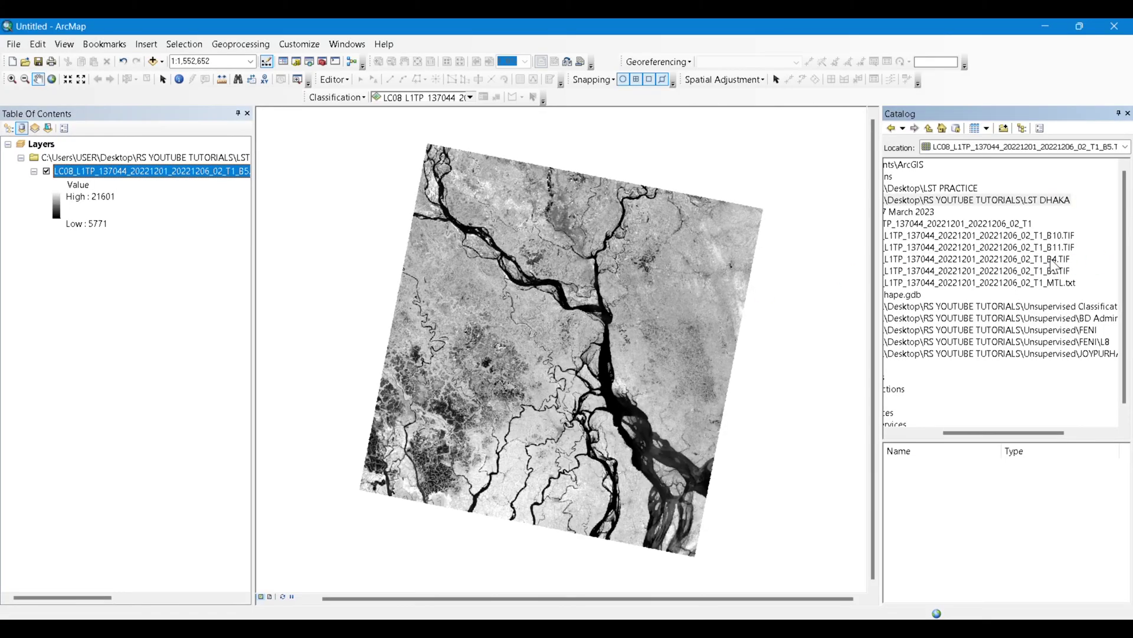
{"action": "left_click_drag", "start_coordinate": [1054, 260], "coordinate": [660, 257]}
{"action": "left_click_drag", "start_coordinate": [903, 246], "coordinate": [608, 310]}
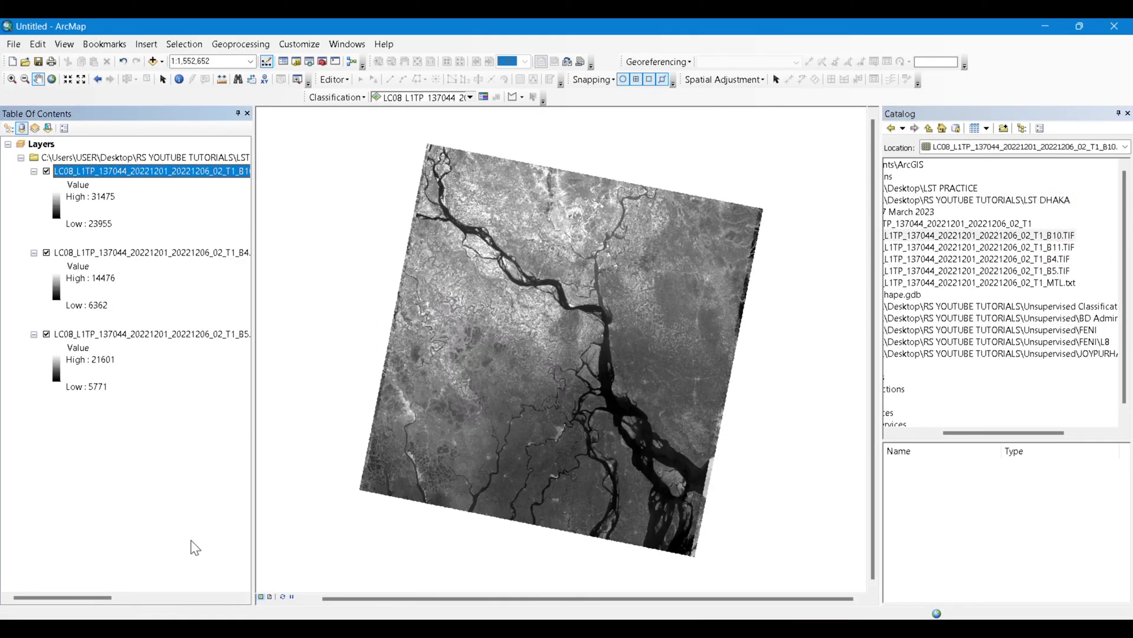
Rename the Band 10 layer as B10.TIF by removing the scene prefix from its name.
{"action": "left_click_drag", "start_coordinate": [72, 597], "coordinate": [94, 597]}
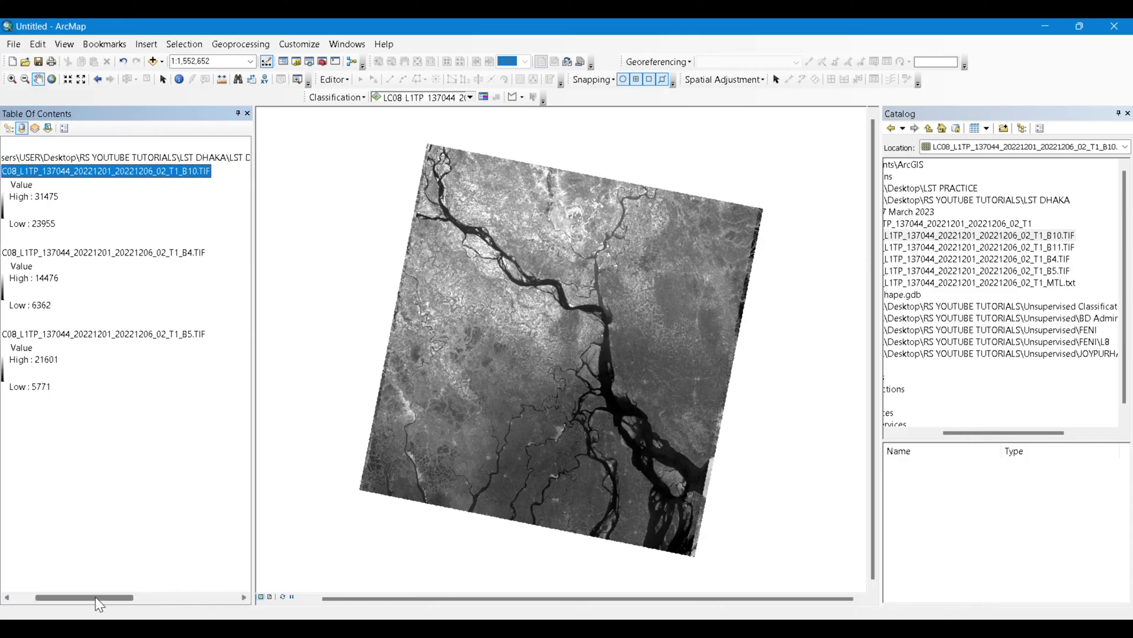
{"action": "left_click", "coordinate": [188, 172]}
{"action": "left_click_drag", "start_coordinate": [188, 173], "coordinate": [2, 172]}
{"action": "key", "text": "BackSpace"}
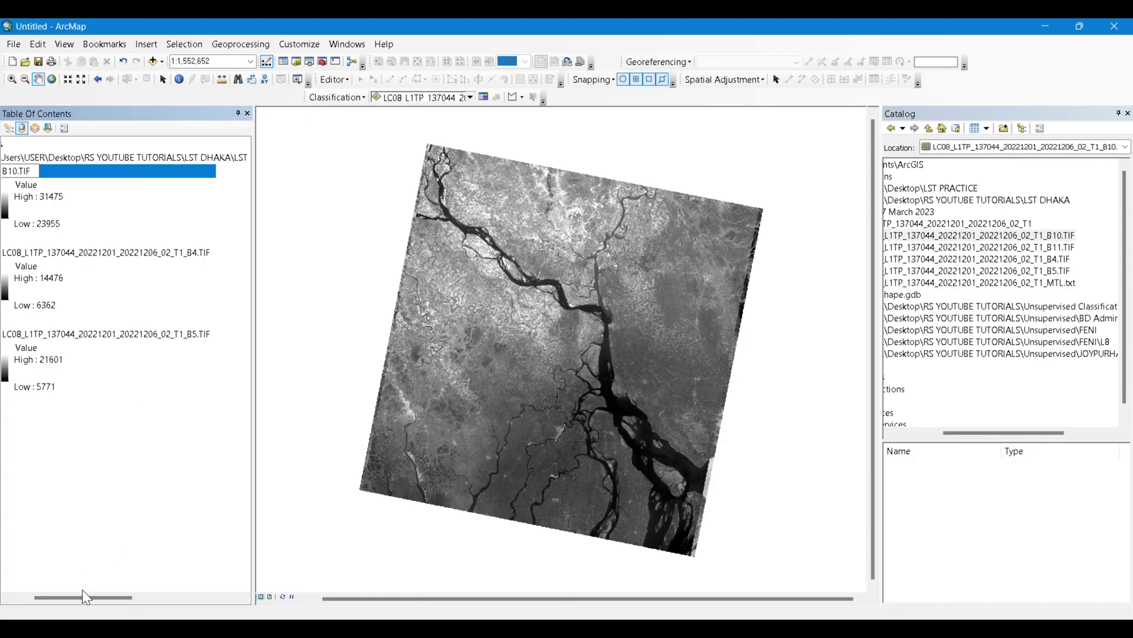
{"action": "left_click_drag", "start_coordinate": [83, 595], "coordinate": [63, 597]}
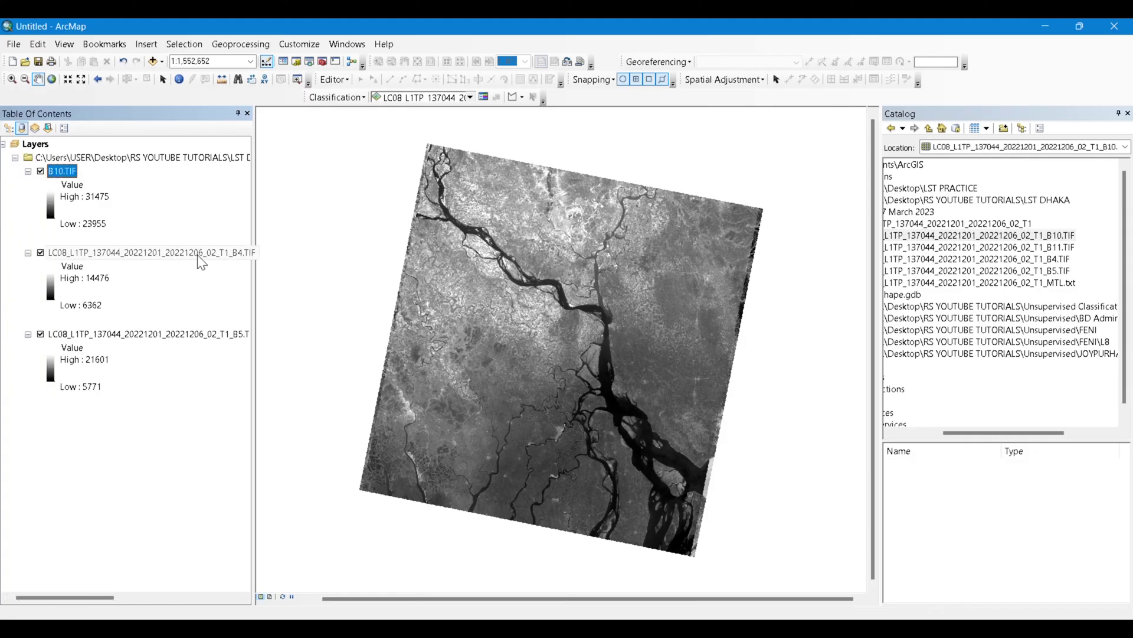
Rename the Band 4 layer as B4.TIF by removing the scene prefix from its name.
{"action": "left_click", "coordinate": [228, 253]}
{"action": "left_click", "coordinate": [228, 253]}
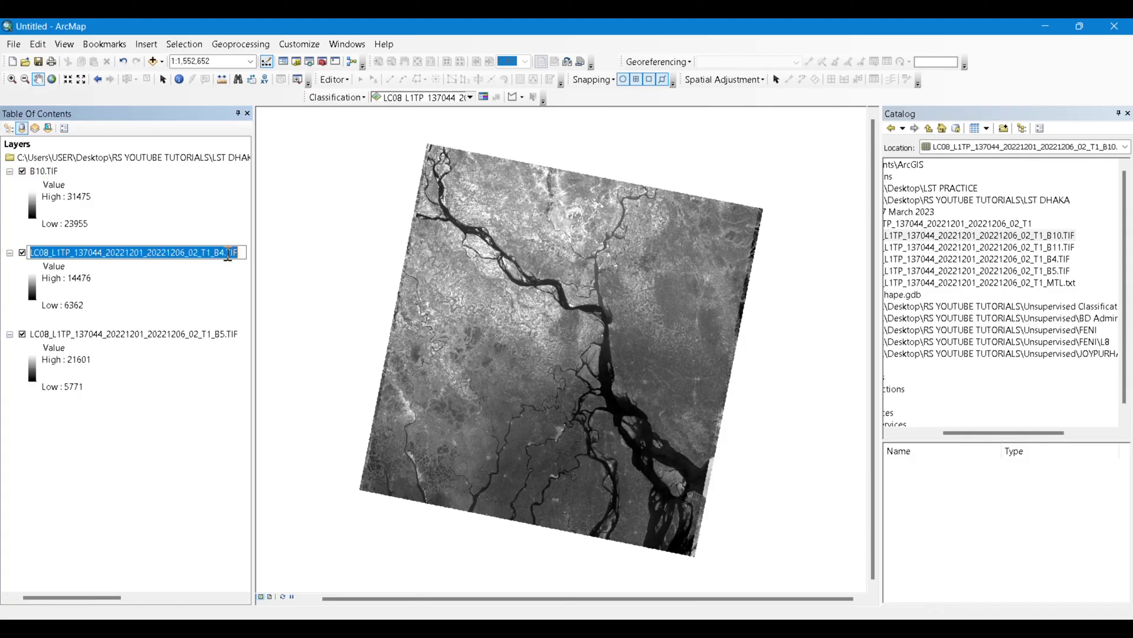
{"action": "left_click_drag", "start_coordinate": [216, 252], "coordinate": [30, 253]}
{"action": "key", "text": "BackSpace"}
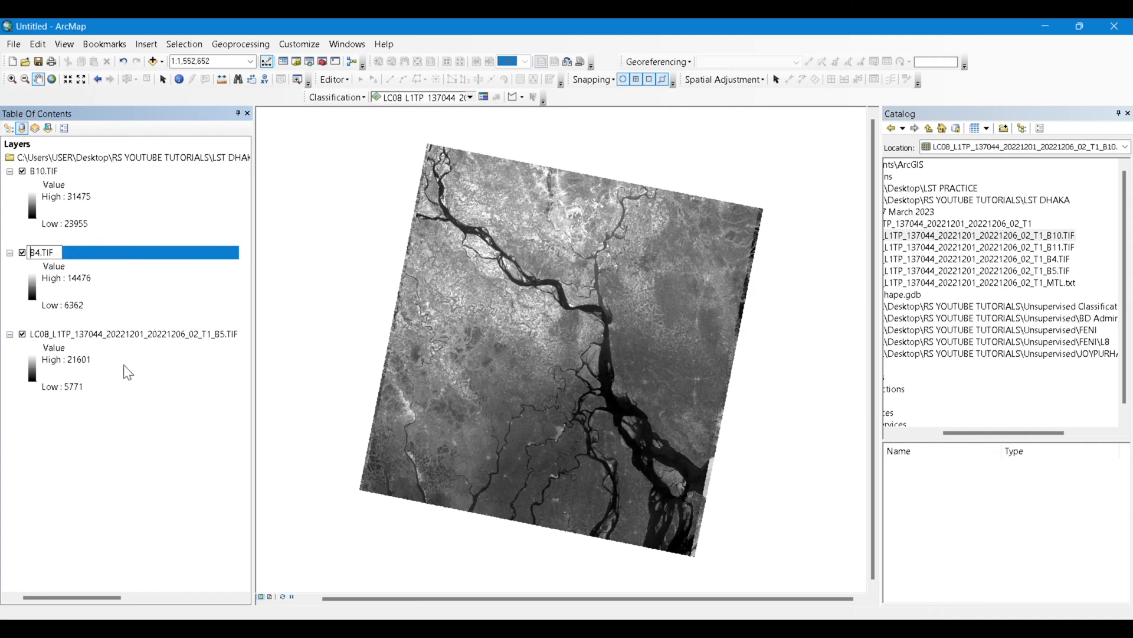
{"action": "key", "text": "Return"}
Rename the Band 5 layer as B5.TIF by removing the scene prefix from its name.
{"action": "left_click", "coordinate": [207, 334]}
{"action": "left_click", "coordinate": [207, 334]}
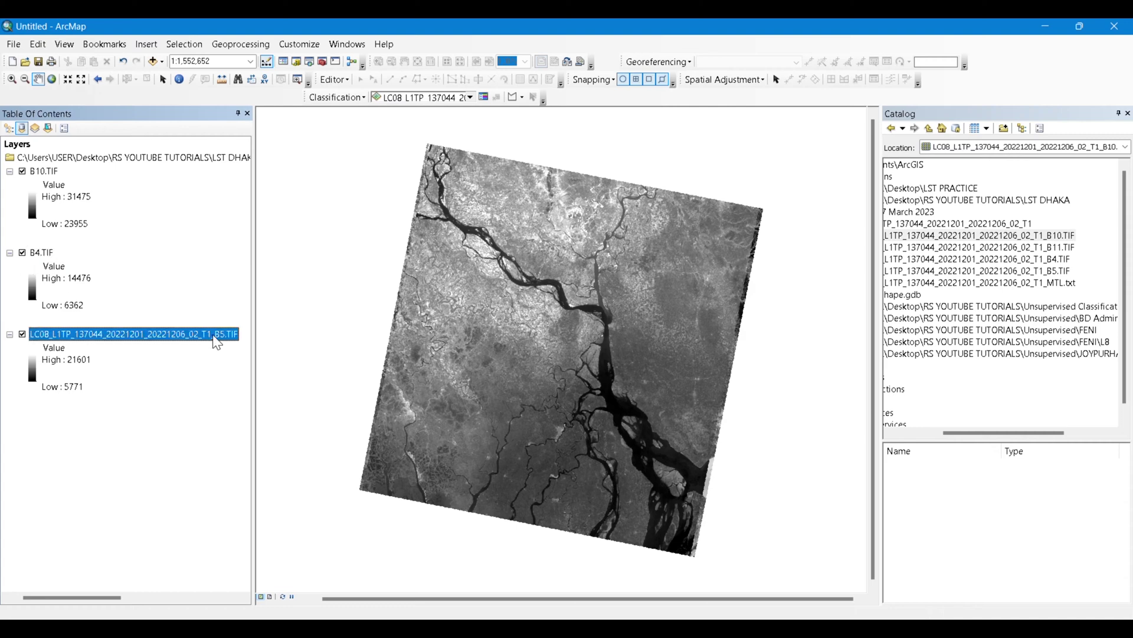
{"action": "left_click_drag", "start_coordinate": [215, 334], "coordinate": [28, 334]}
{"action": "key", "text": "BackSpace"}
{"action": "key", "text": "Return"}
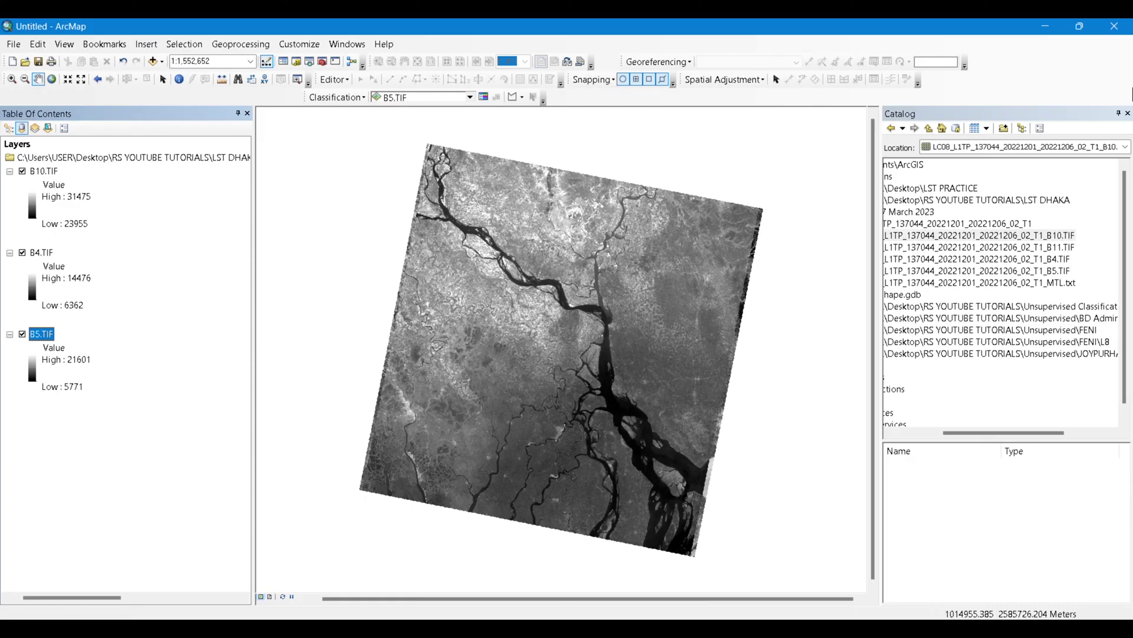
Close and reopen the Catalog window, and open the Search window alongside it.
{"action": "left_click", "coordinate": [1128, 113]}
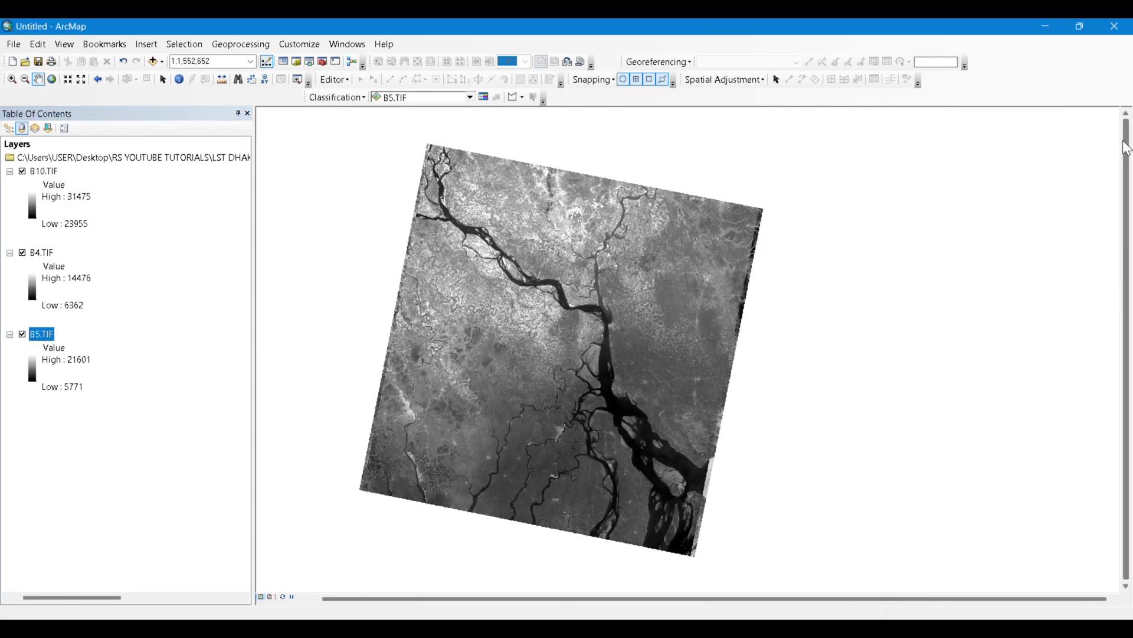
{"action": "left_click", "coordinate": [298, 61]}
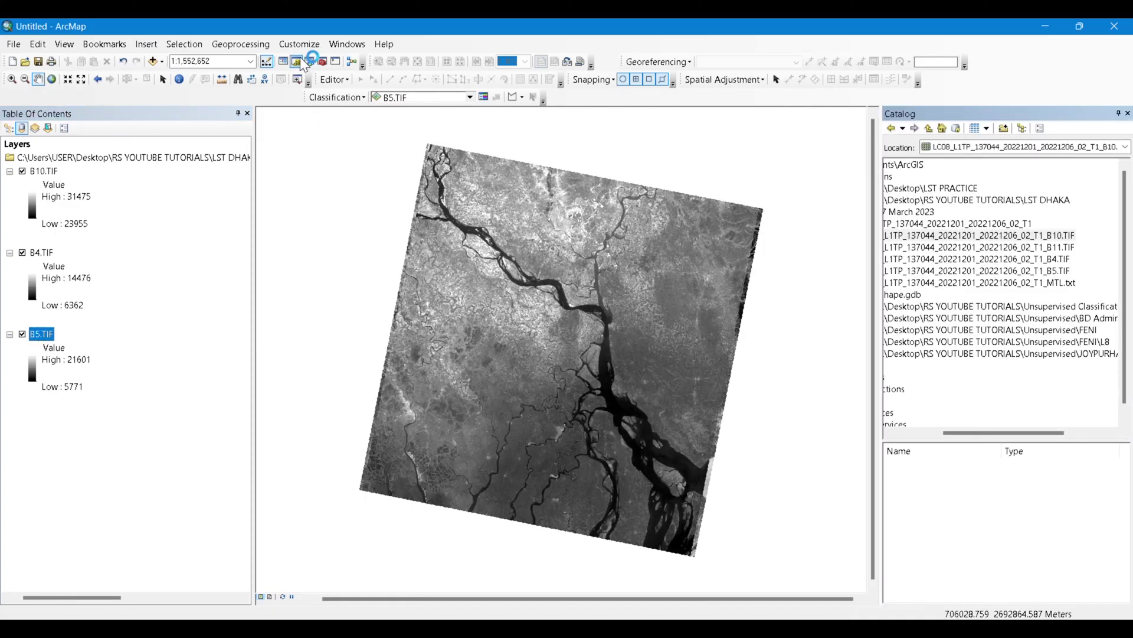
{"action": "left_click", "coordinate": [311, 62]}
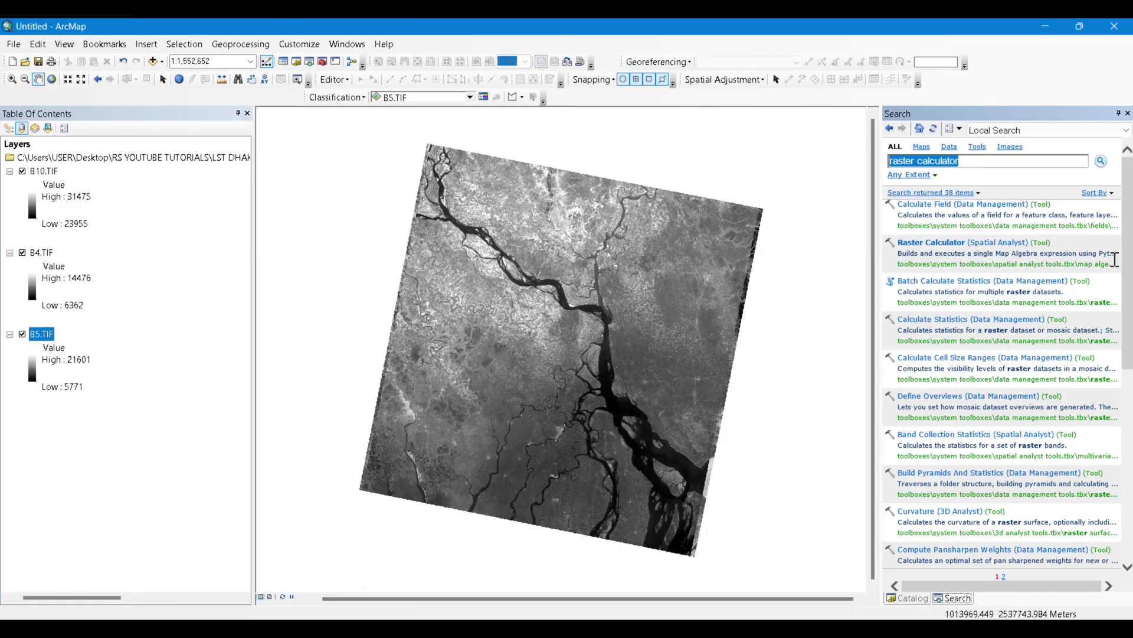
Switch to the Word document Estimating-Land-Surface-Temperature-Landsat-8.docx and review the Step 1 and Step 2 formulas.
{"action": "key", "text": "alt+Tab"}
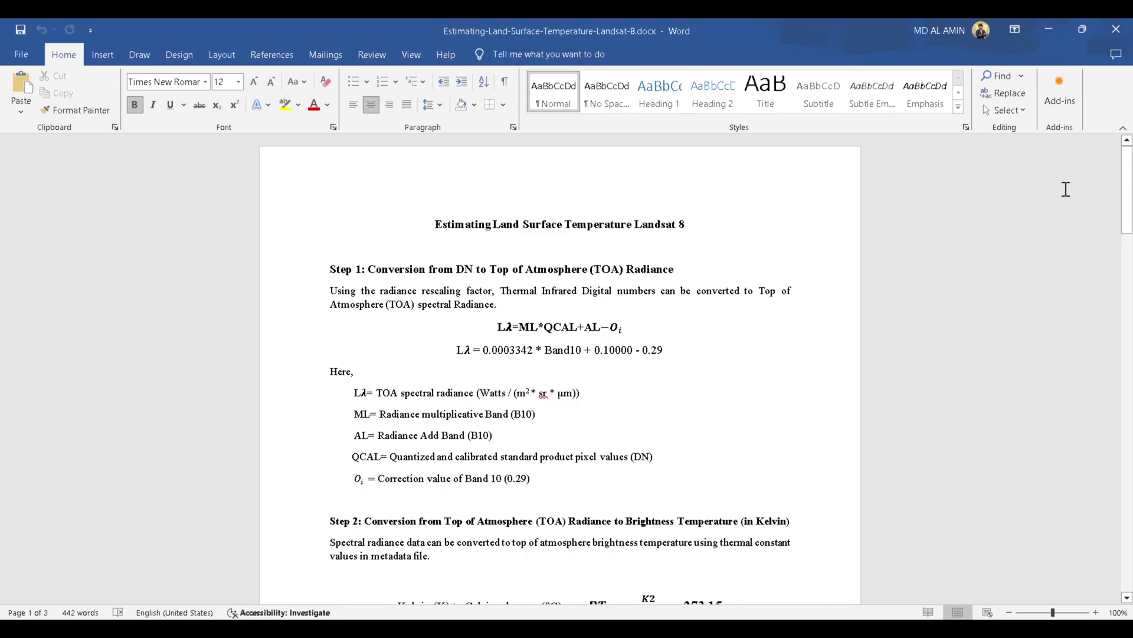
{"action": "left_click_drag", "start_coordinate": [1127, 195], "coordinate": [1127, 238]}
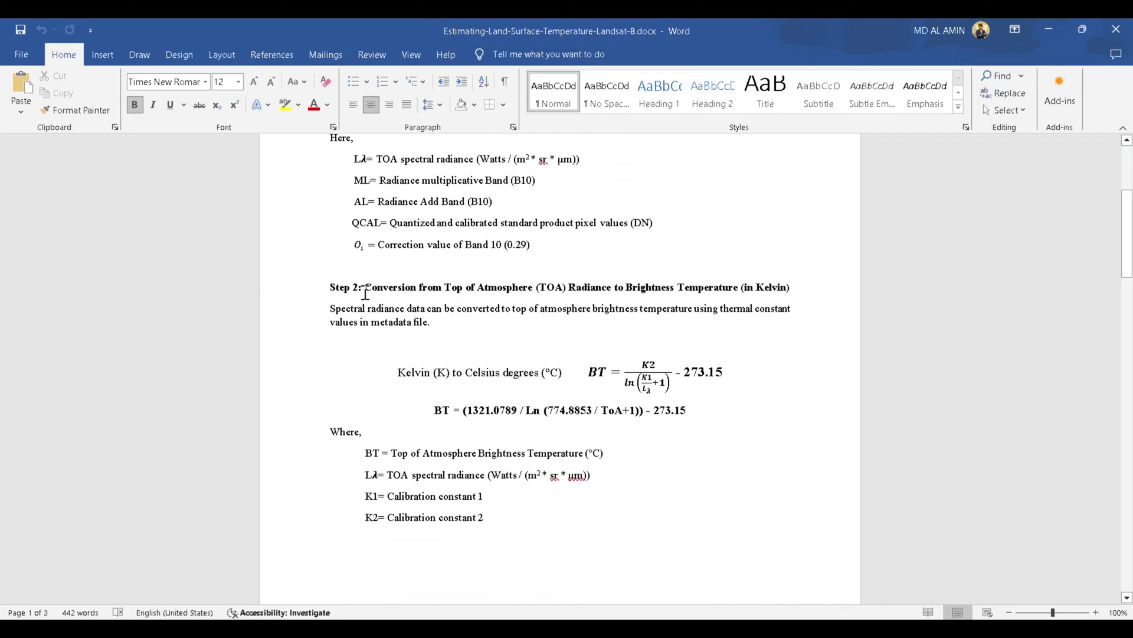
{"action": "left_click_drag", "start_coordinate": [1131, 294], "coordinate": [1132, 219]}
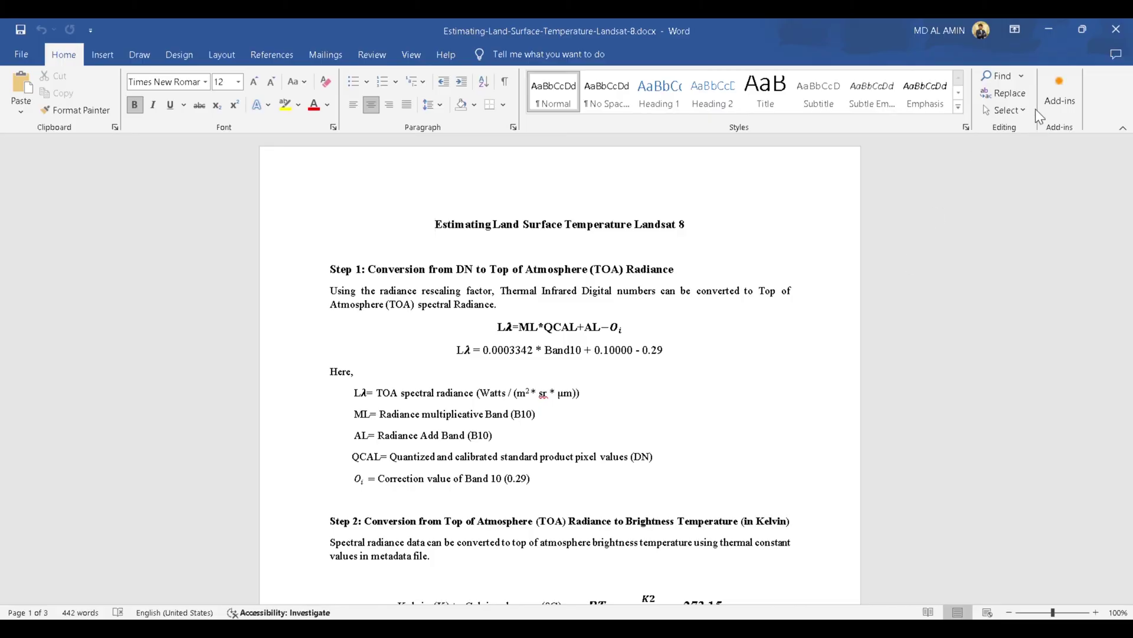
{"action": "left_click", "coordinate": [1049, 26]}
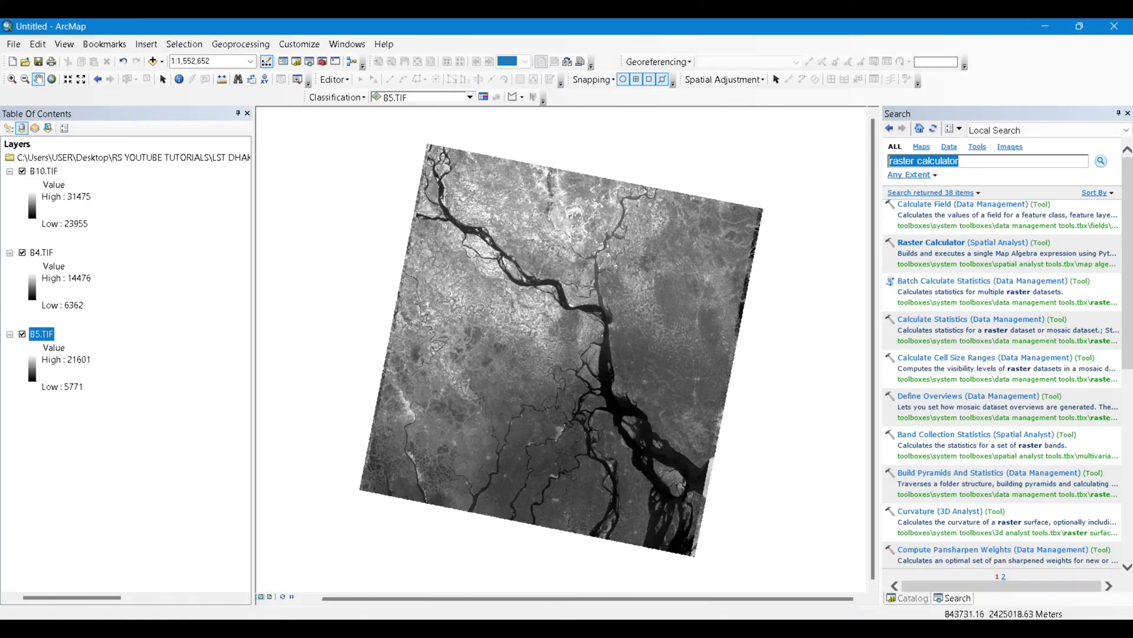
Open the scene's MTL.txt metadata file from File Explorer and look up the Band 10 radiance multiplicative and additive values.
{"action": "mouse_move", "coordinate": [536, 626]}
{"action": "left_click", "coordinate": [580, 544]}
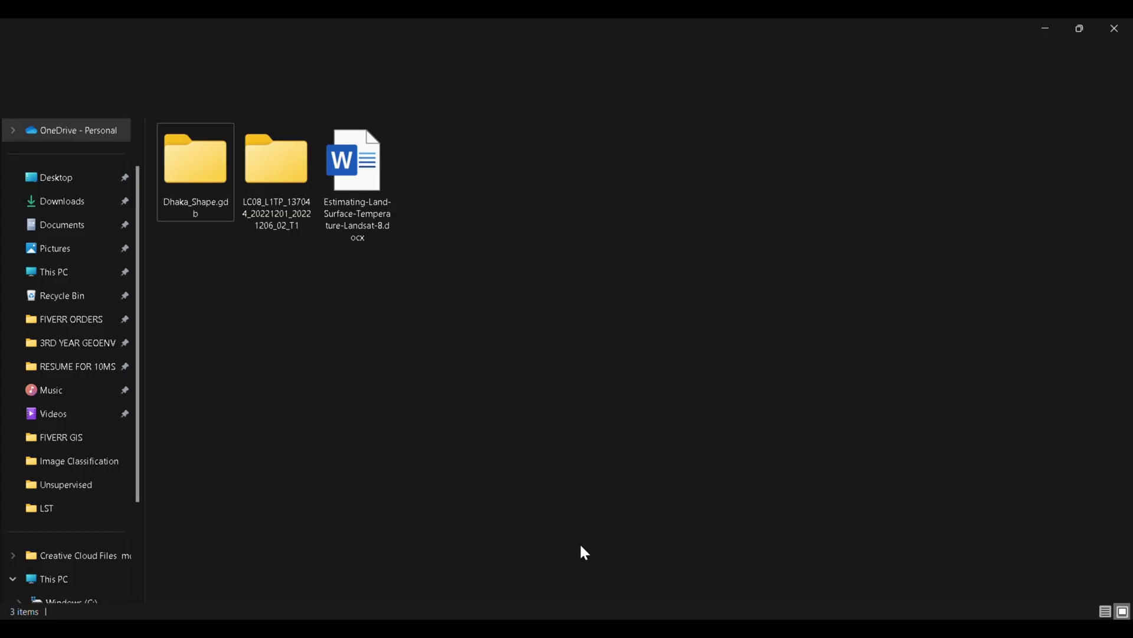
{"action": "double_click", "coordinate": [278, 179]}
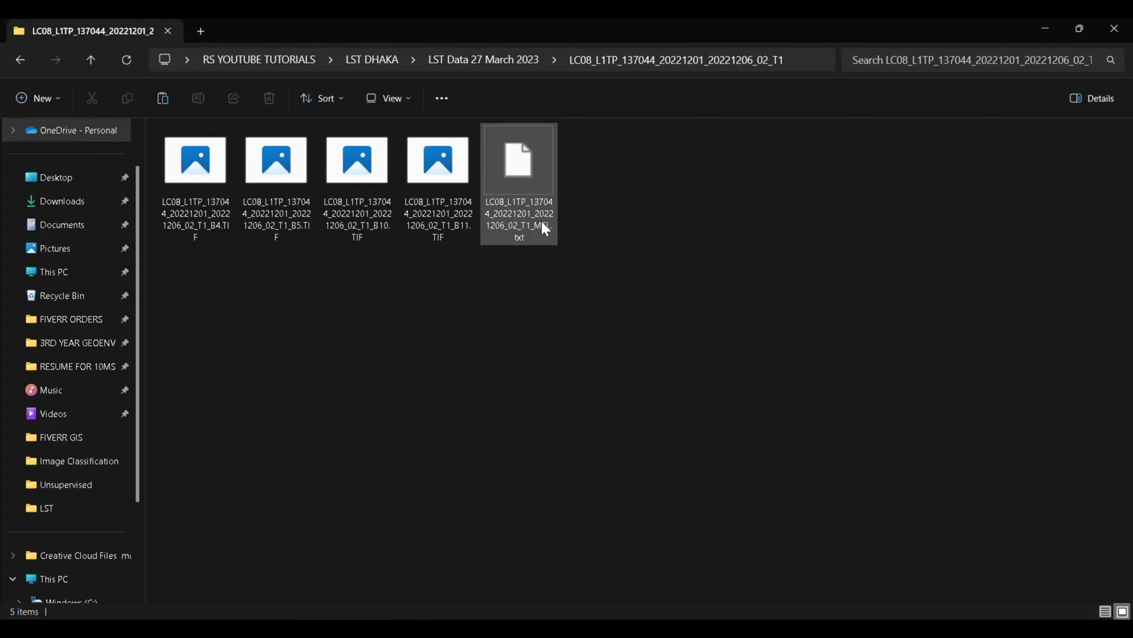
{"action": "left_click", "coordinate": [530, 180]}
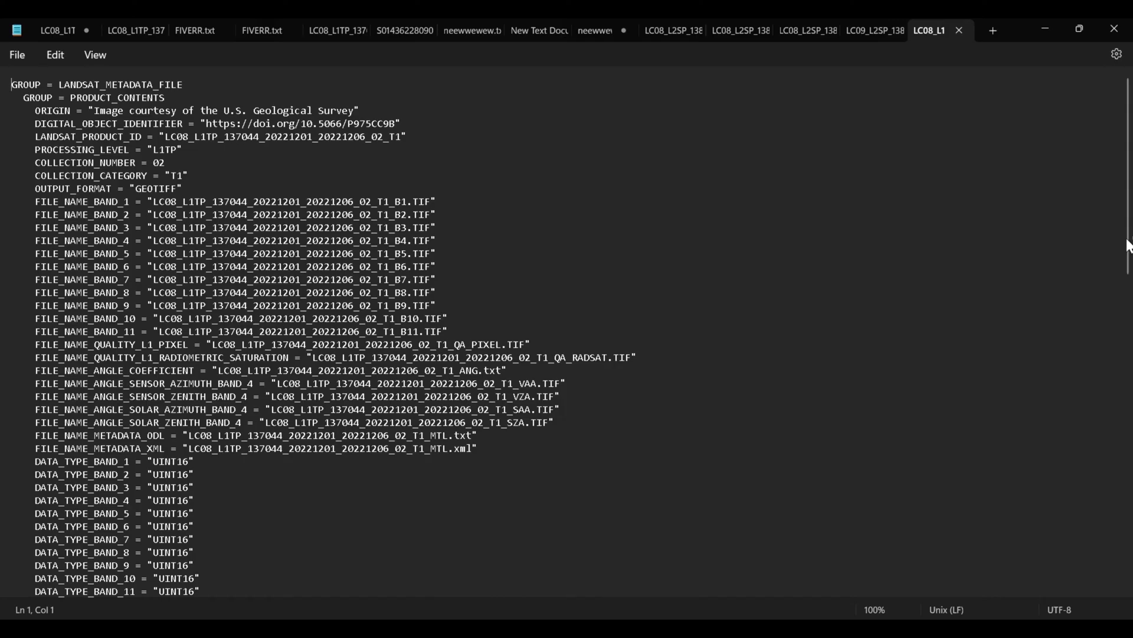
{"action": "scroll", "coordinate": [1128, 247], "scroll_direction": "down", "scroll_amount": 7}
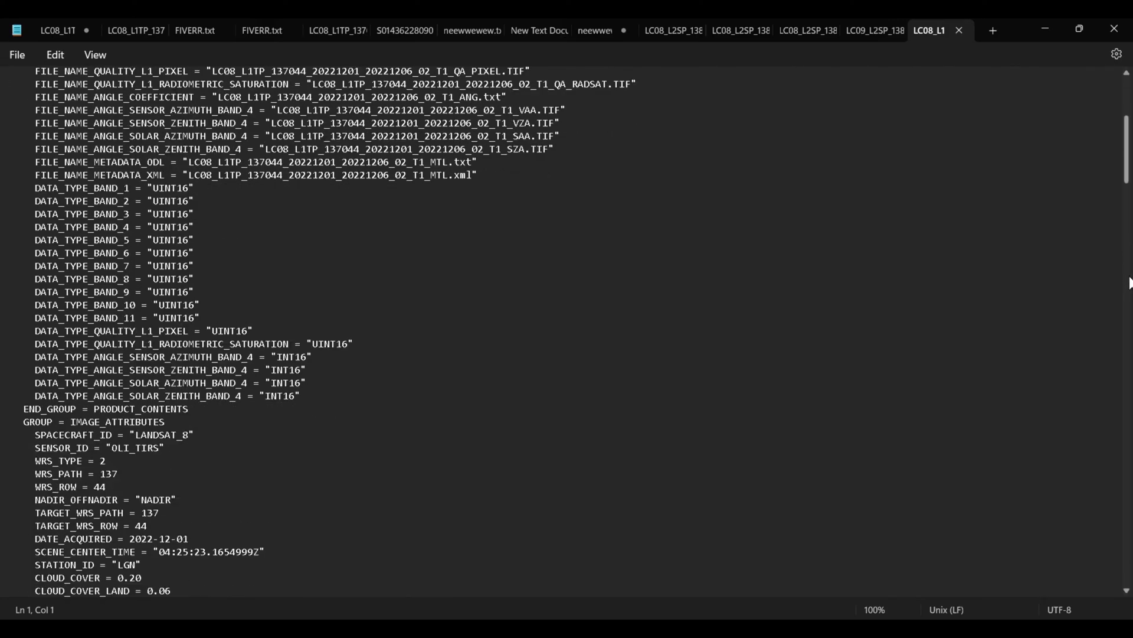
{"action": "scroll", "coordinate": [1129, 230], "scroll_direction": "up", "scroll_amount": 7}
{"action": "scroll", "coordinate": [1130, 295], "scroll_direction": "down", "scroll_amount": 12}
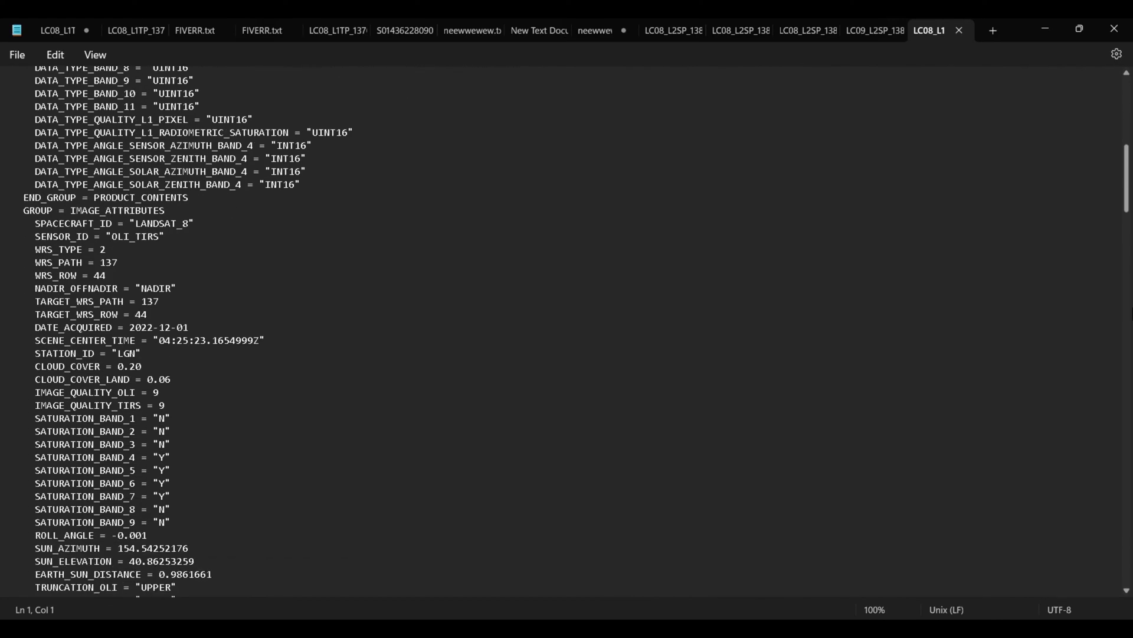
{"action": "scroll", "coordinate": [1130, 295], "scroll_direction": "down", "scroll_amount": 20}
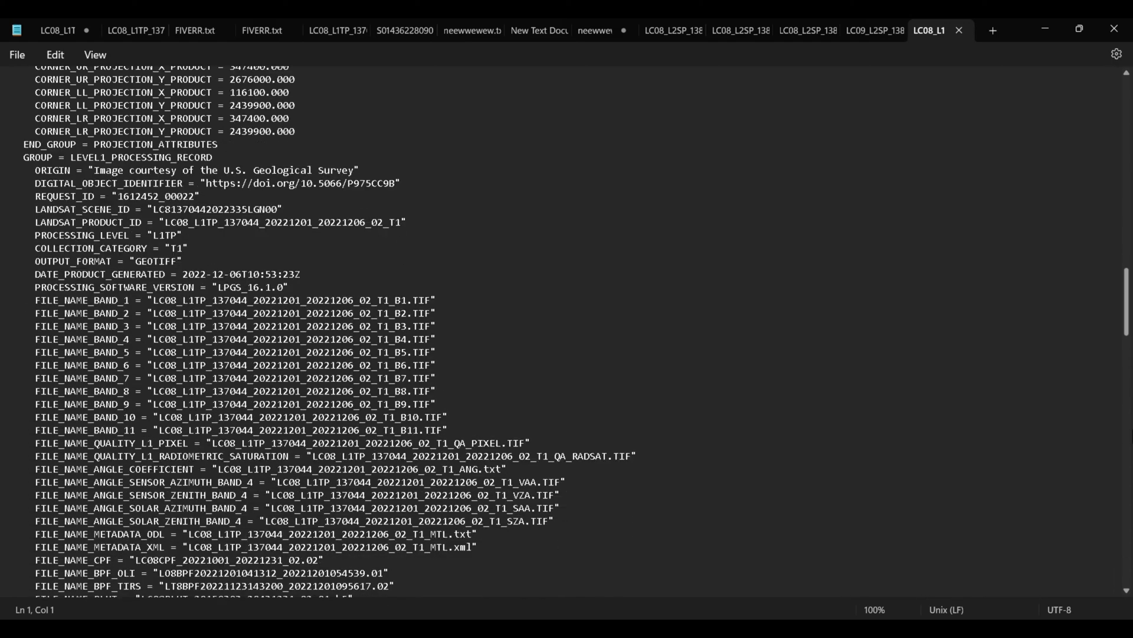
{"action": "scroll", "coordinate": [1130, 296], "scroll_direction": "down", "scroll_amount": 16}
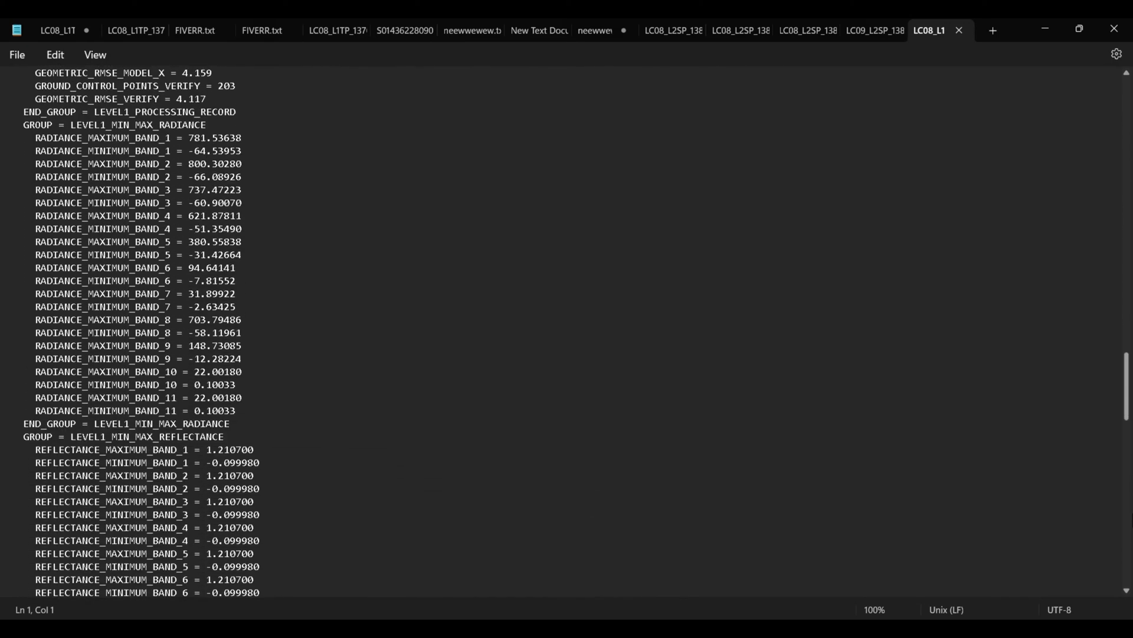
{"action": "scroll", "coordinate": [1130, 296], "scroll_direction": "down", "scroll_amount": 19}
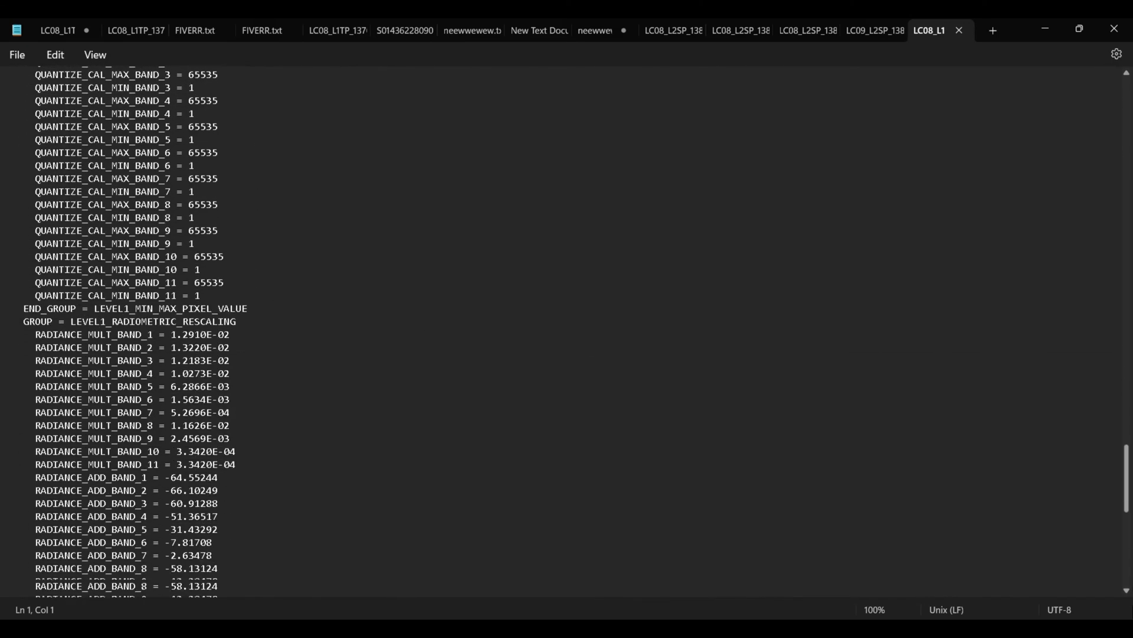
{"action": "scroll", "coordinate": [567, 330], "scroll_direction": "down", "scroll_amount": 2}
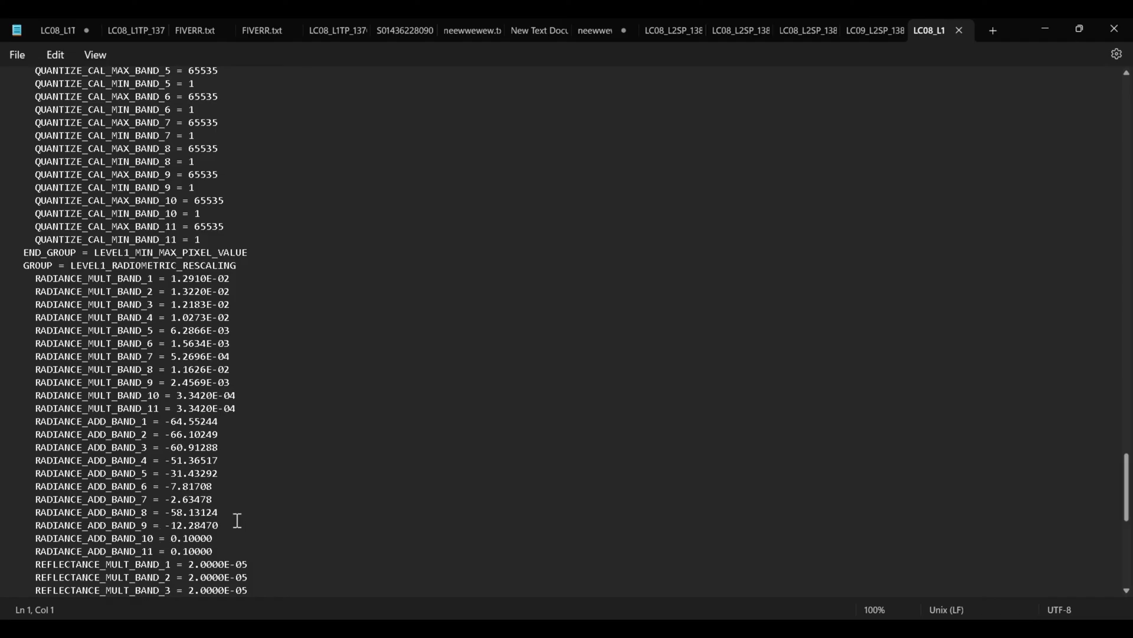
{"action": "left_click", "coordinate": [1048, 35]}
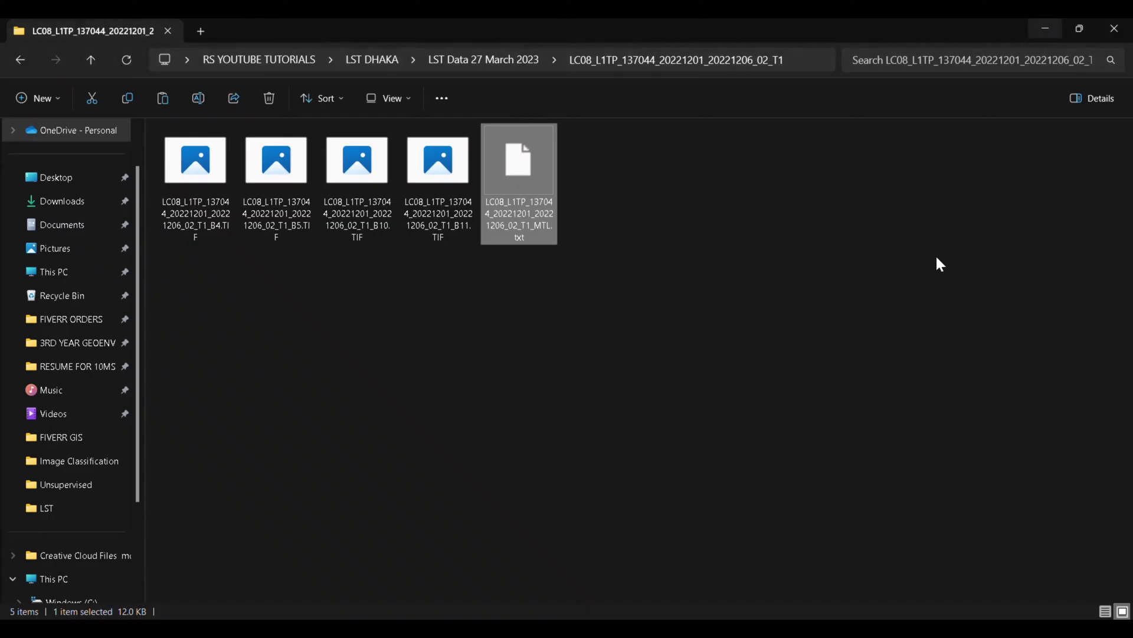
Return to the Word document and examine the TOA radiance formula and its correction term.
{"action": "mouse_move", "coordinate": [876, 588]}
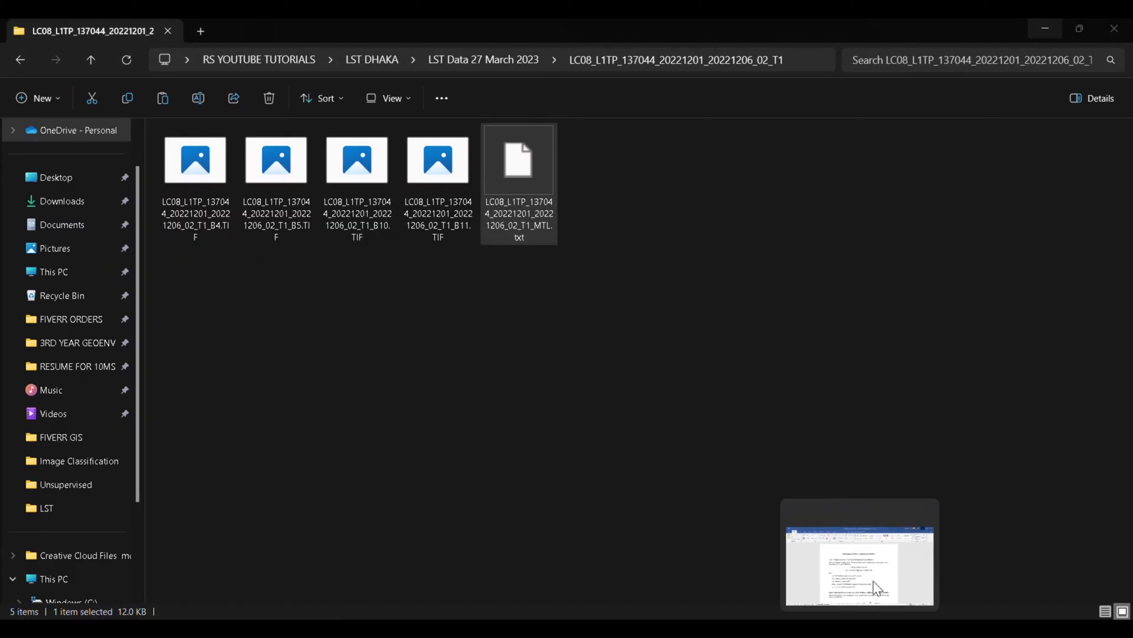
{"action": "left_click", "coordinate": [874, 582]}
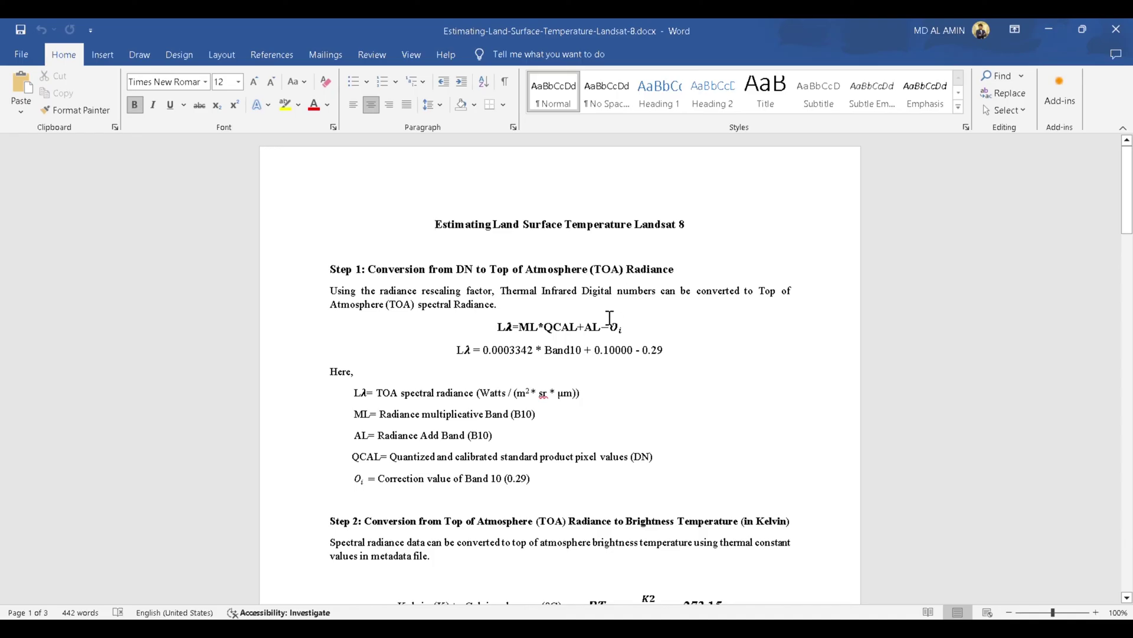
{"action": "left_click", "coordinate": [621, 338]}
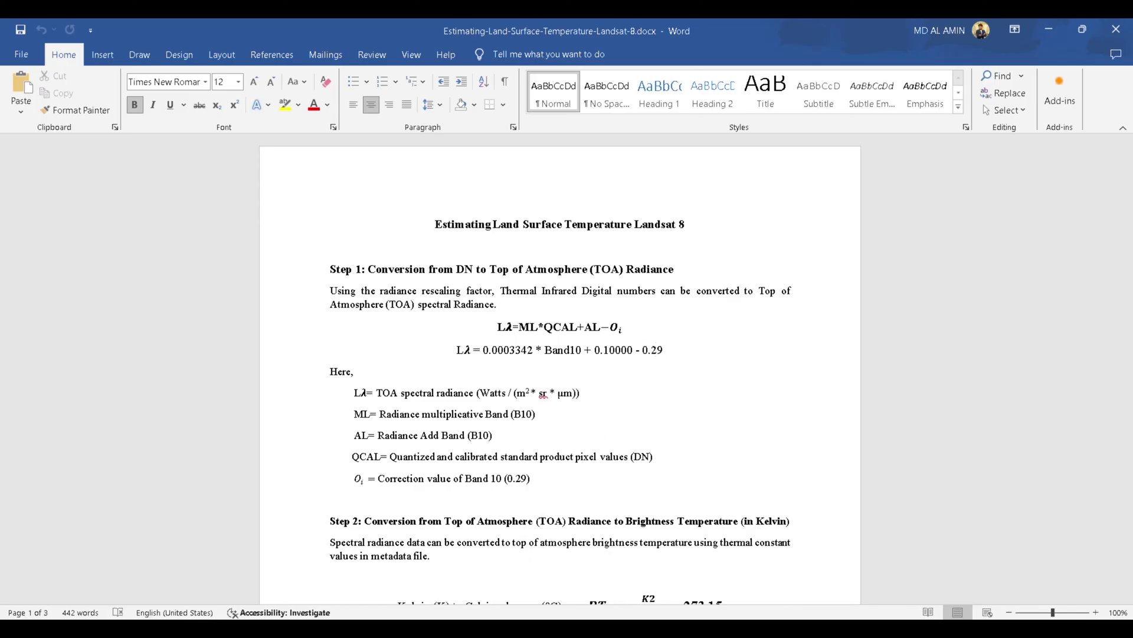
Switch to the browser and look up the TIRS Band 10 radiance offset in the USGS Landsat 8 calibration notices.
{"action": "key", "text": "alt+Tab"}
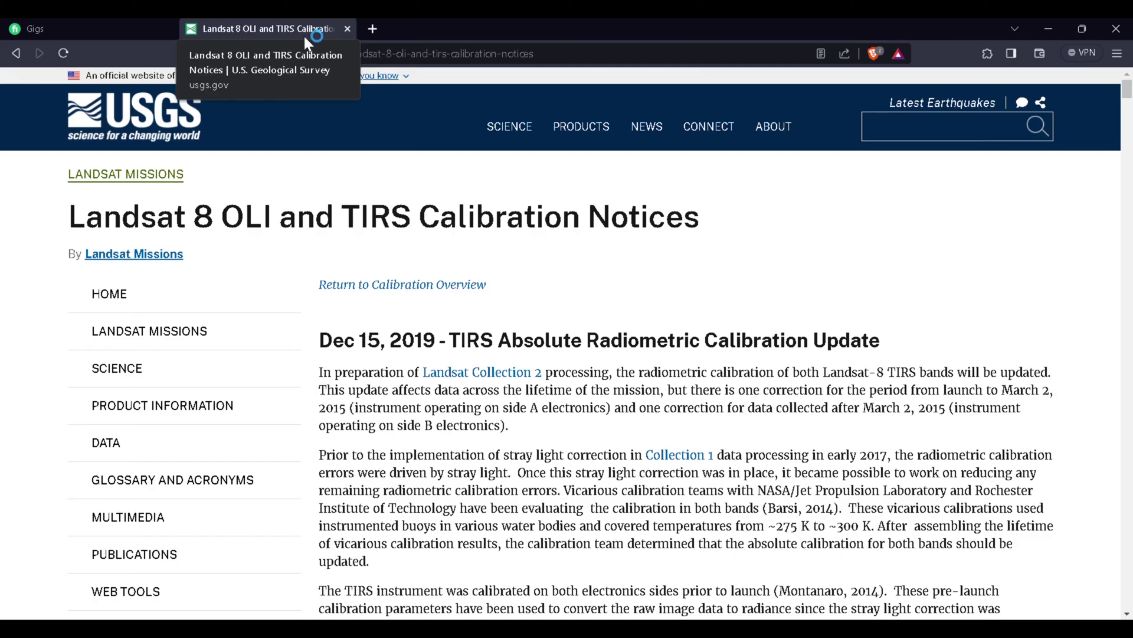
{"action": "left_click_drag", "start_coordinate": [1127, 106], "coordinate": [1126, 341]}
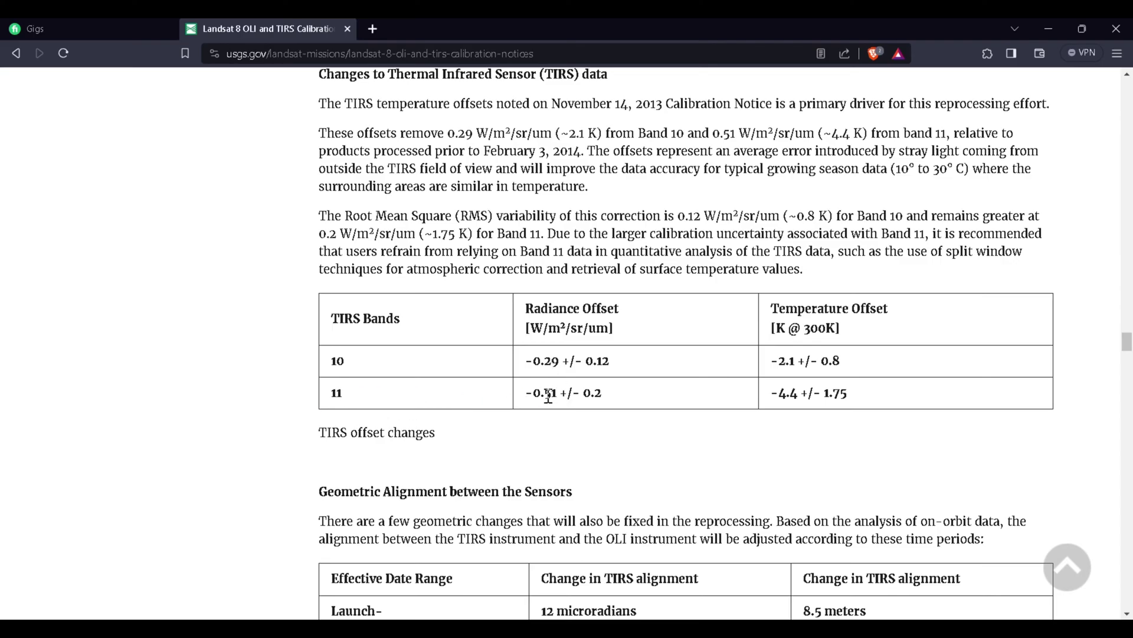
{"action": "left_click", "coordinate": [1044, 26]}
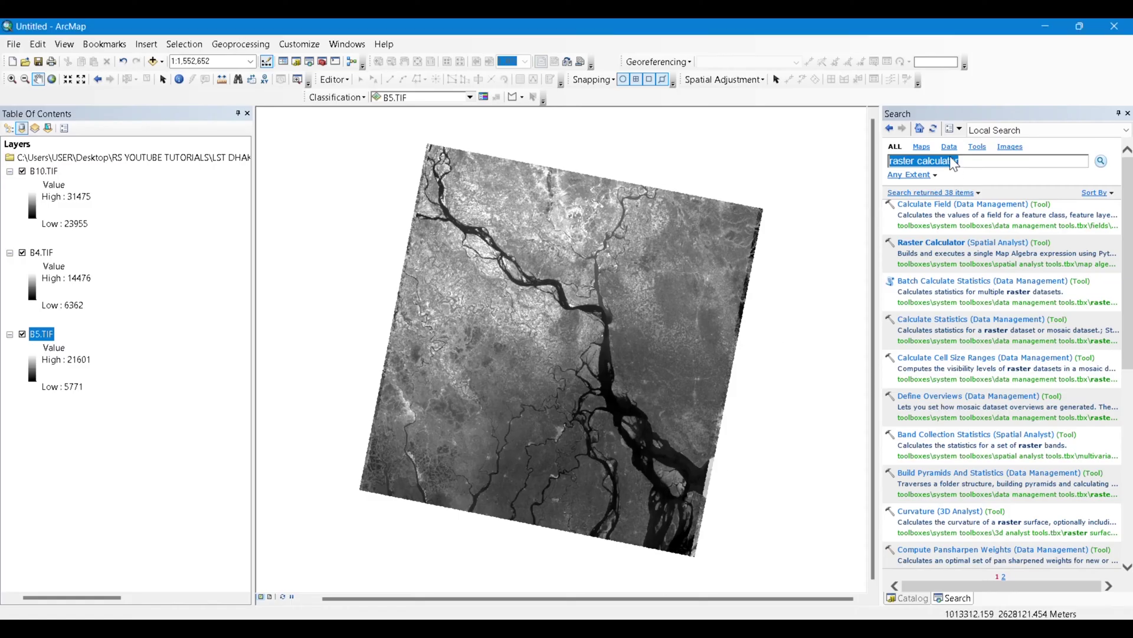
Open the Raster Calculator tool in ArcMap and bring up the TOA radiance formula in the Word document.
{"action": "left_click", "coordinate": [952, 161]}
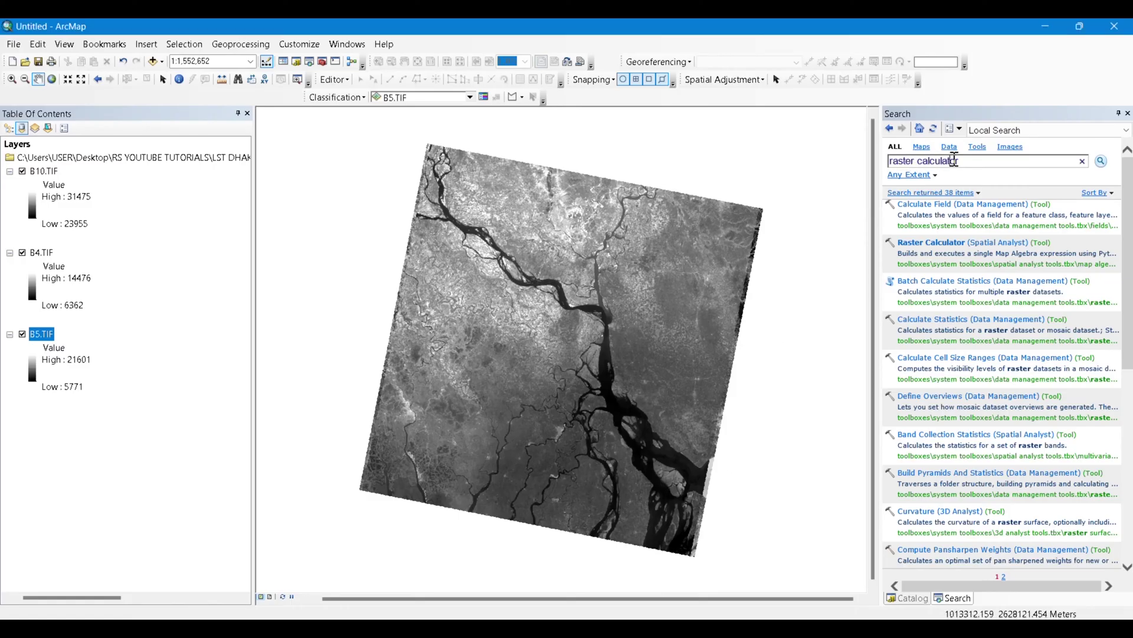
{"action": "left_click", "coordinate": [924, 249]}
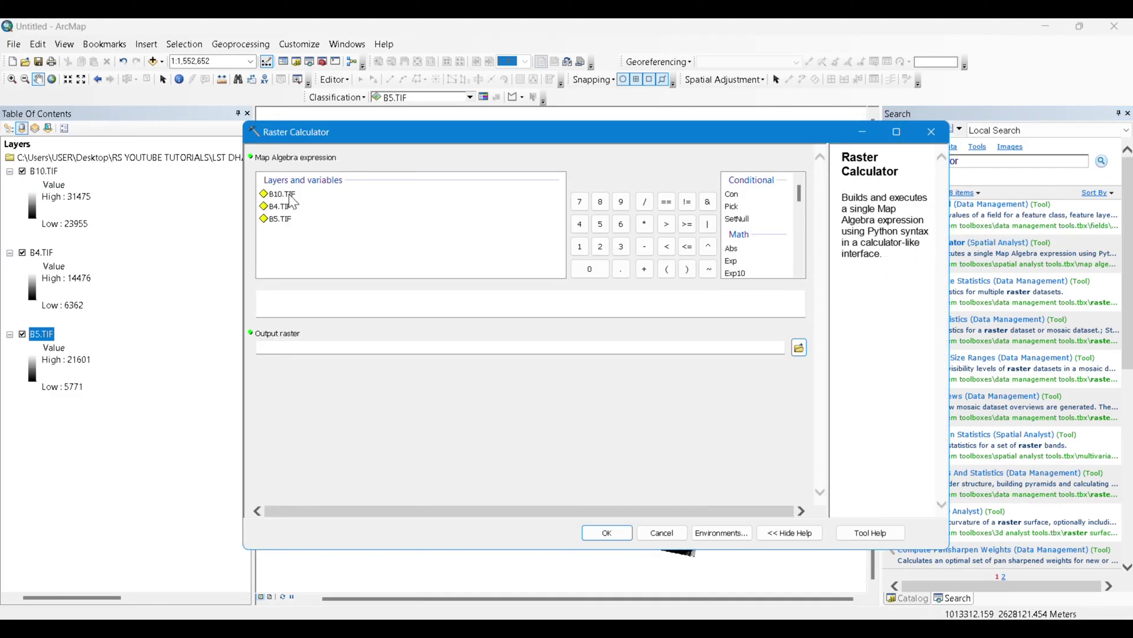
{"action": "left_click", "coordinate": [847, 628]}
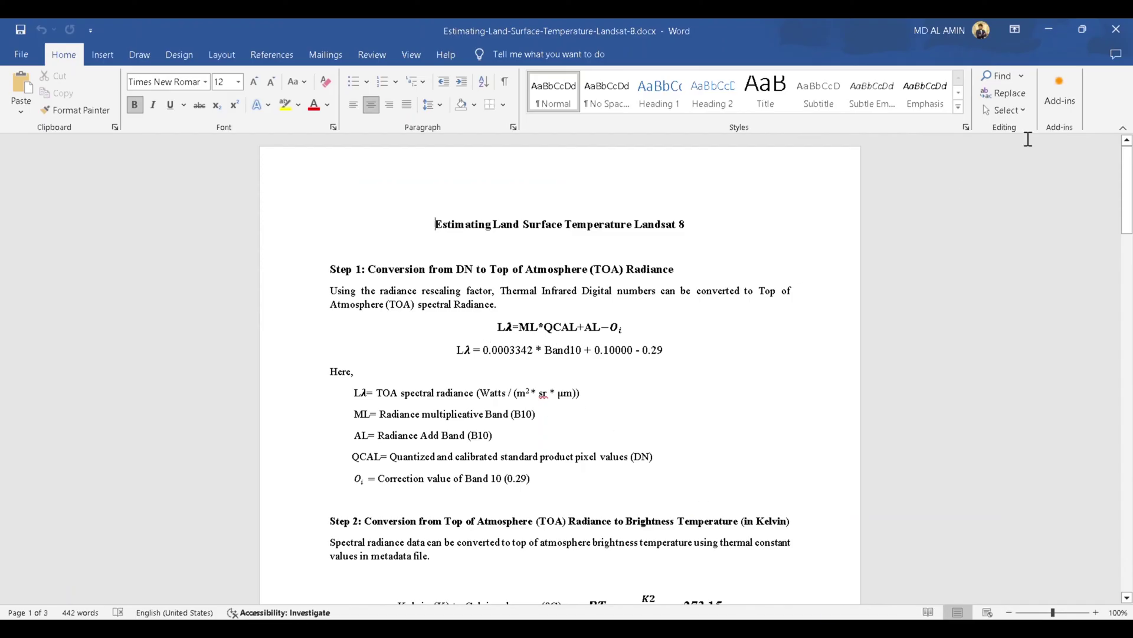
Check the Band 10 radiance multiplier in the metadata file and enter 0.0003342 as the start of the Raster Calculator expression.
{"action": "left_click", "coordinate": [1049, 29]}
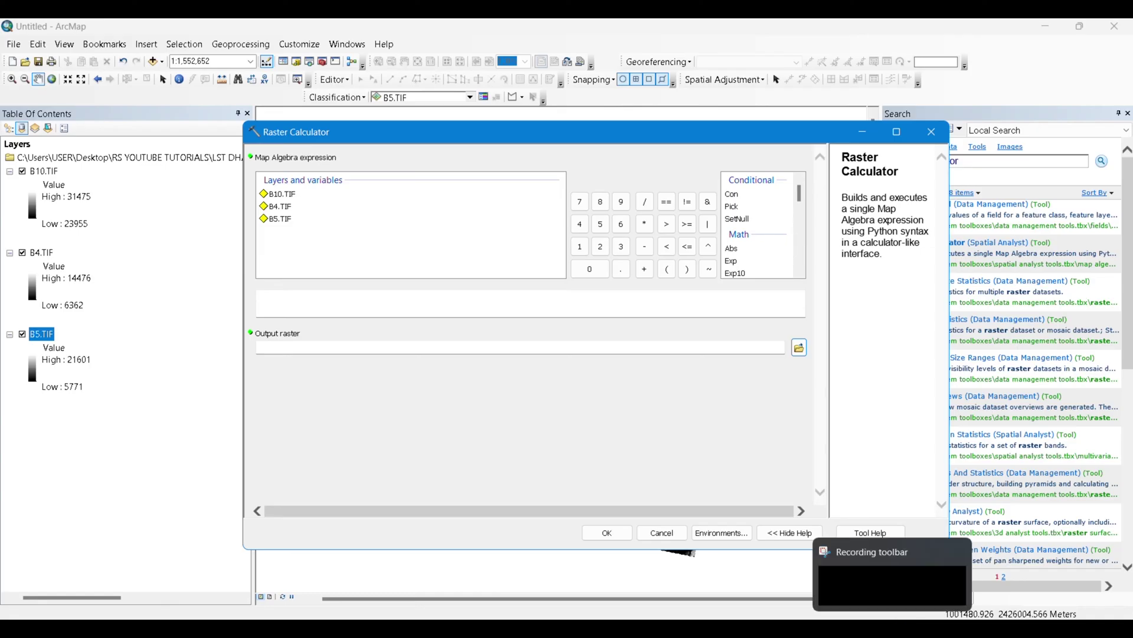
{"action": "mouse_move", "coordinate": [827, 628]}
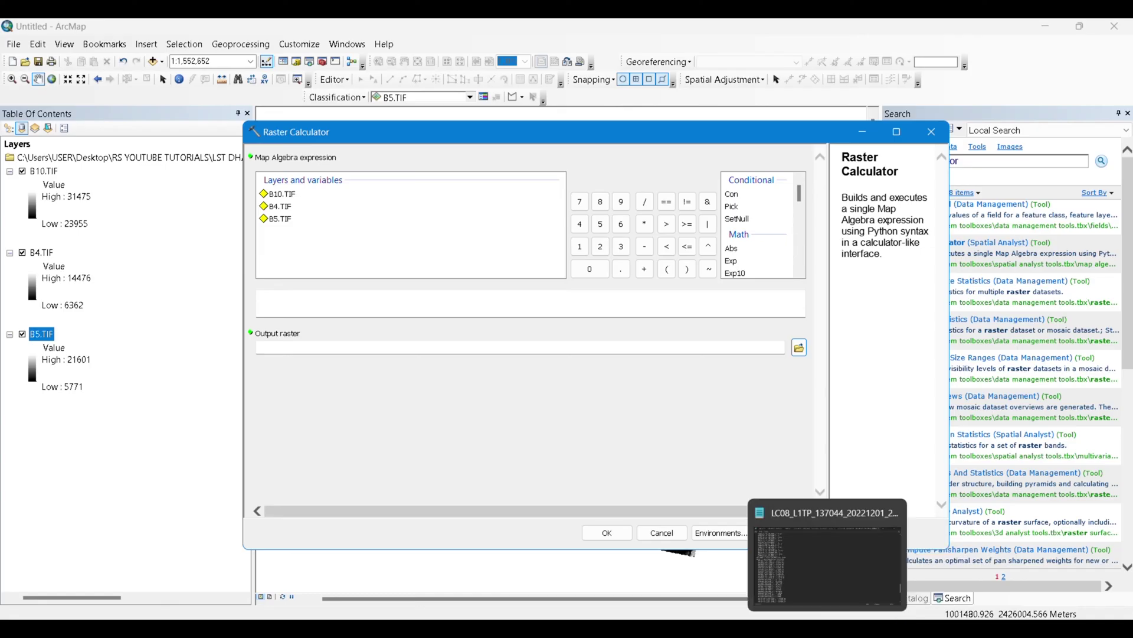
{"action": "left_click", "coordinate": [815, 552]}
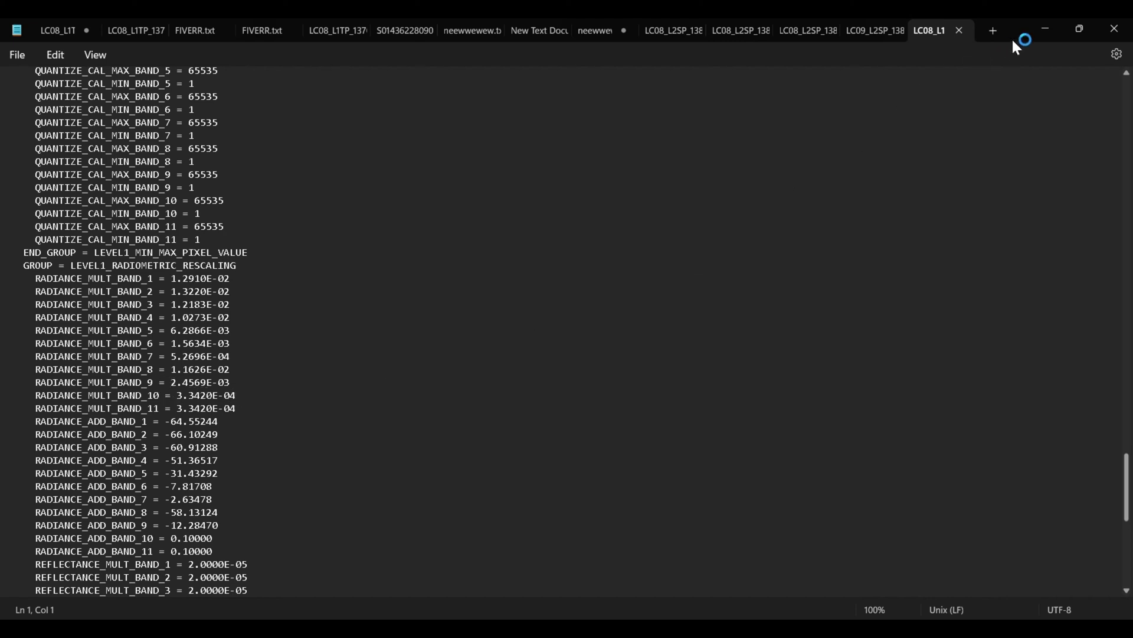
{"action": "left_click", "coordinate": [1045, 27]}
{"action": "left_click", "coordinate": [307, 302]}
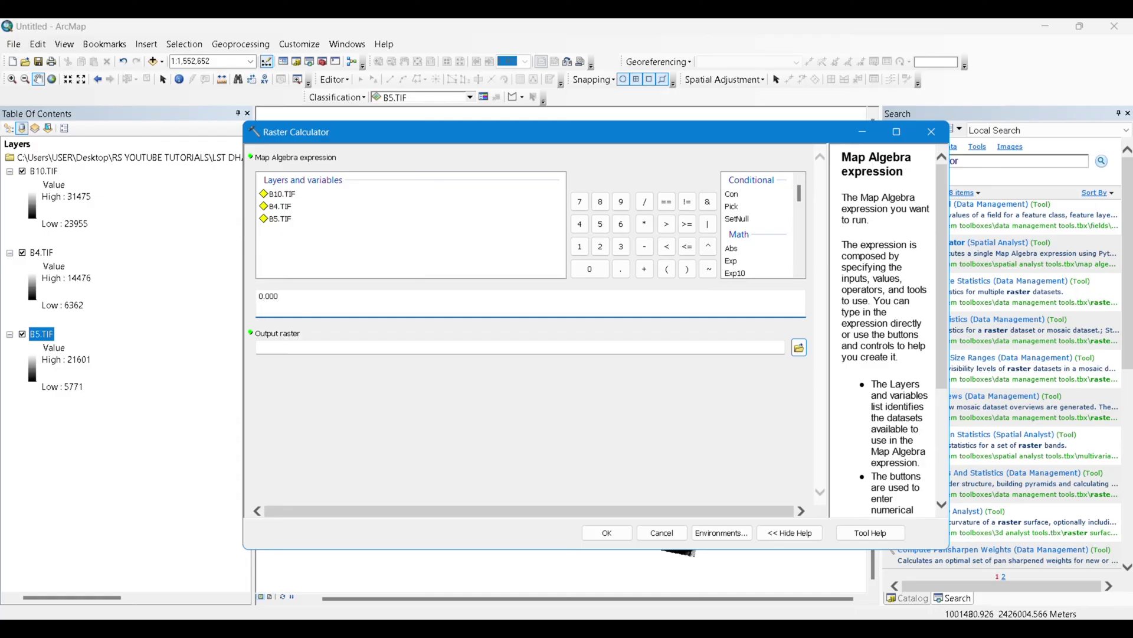
{"action": "key", "text": "alt+Tab"}
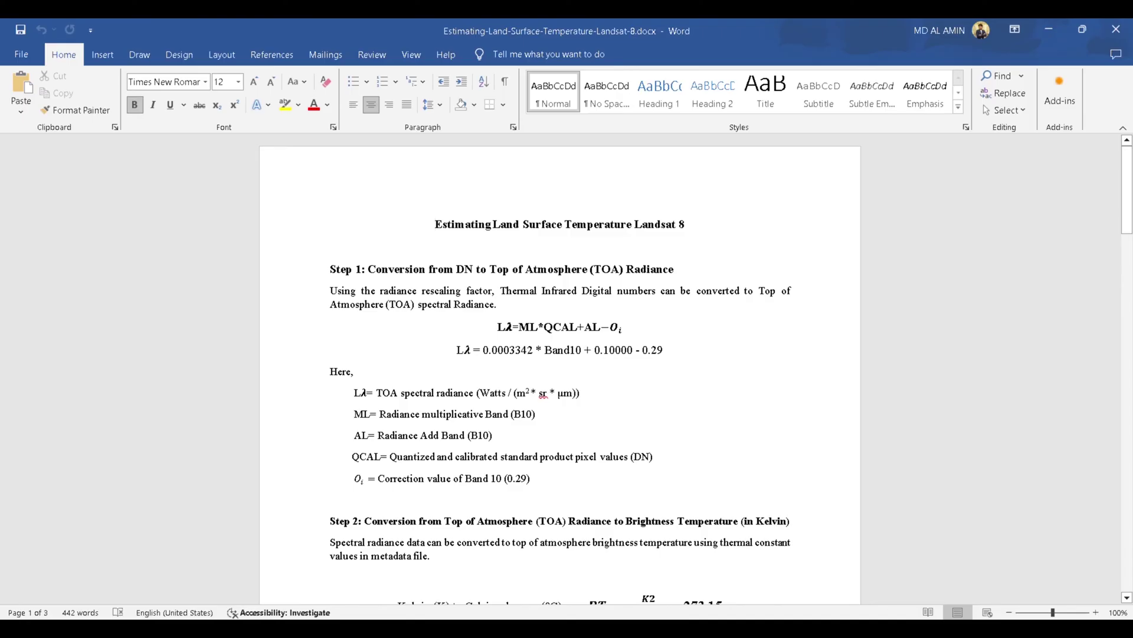
{"action": "key", "text": "alt+Tab"}
{"action": "type", "text": "3"}
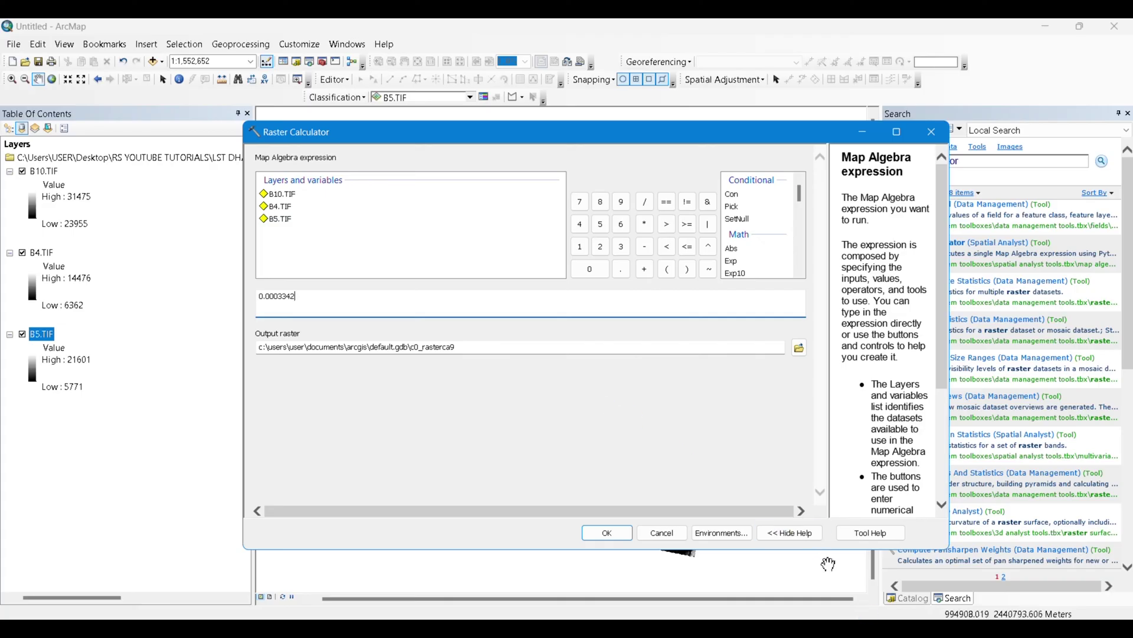
Multiply 0.0003342 by the B10.TIF layer in the expression, following the TOA radiance formula in the Word document.
{"action": "key", "text": "alt+Tab"}
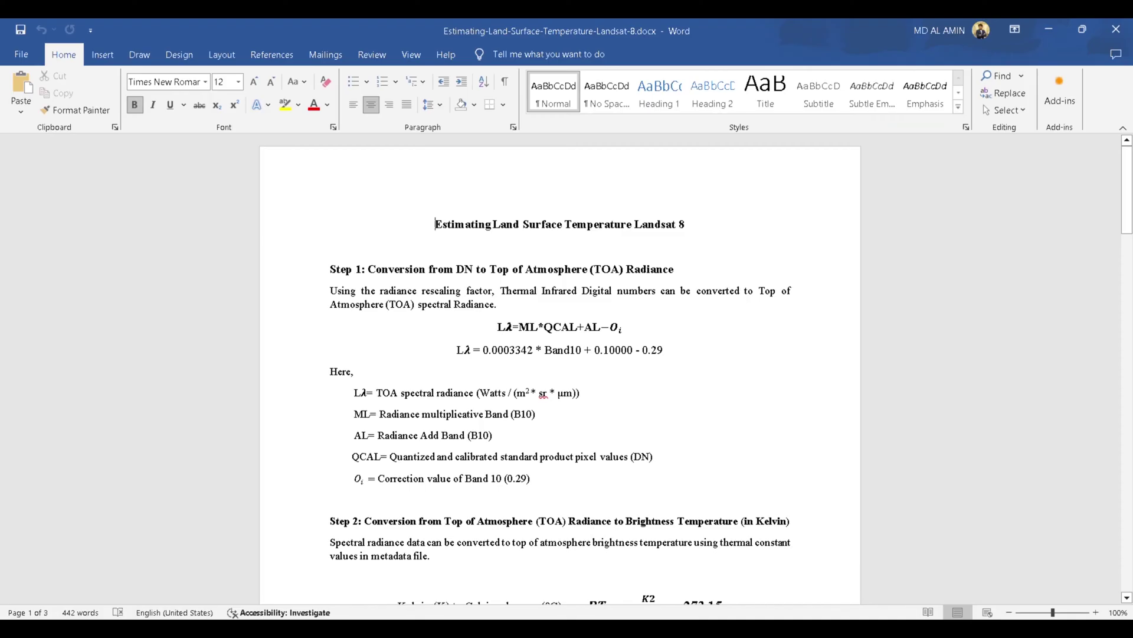
{"action": "key", "text": "alt+Tab"}
{"action": "left_click", "coordinate": [644, 225]}
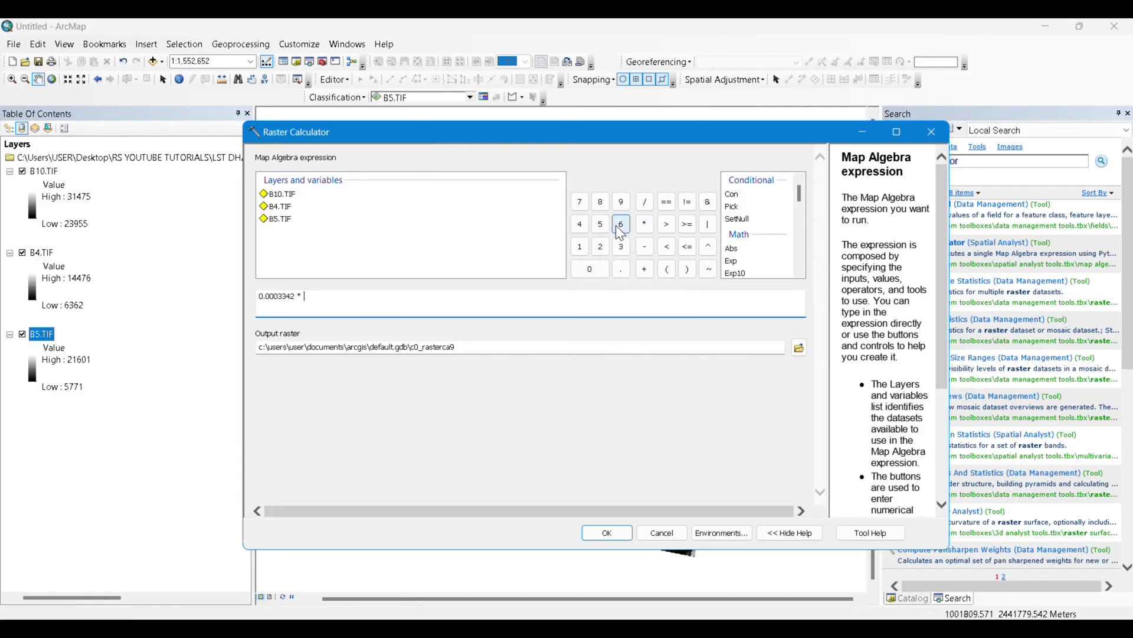
{"action": "double_click", "coordinate": [280, 194]}
{"action": "key", "text": "alt+Tab"}
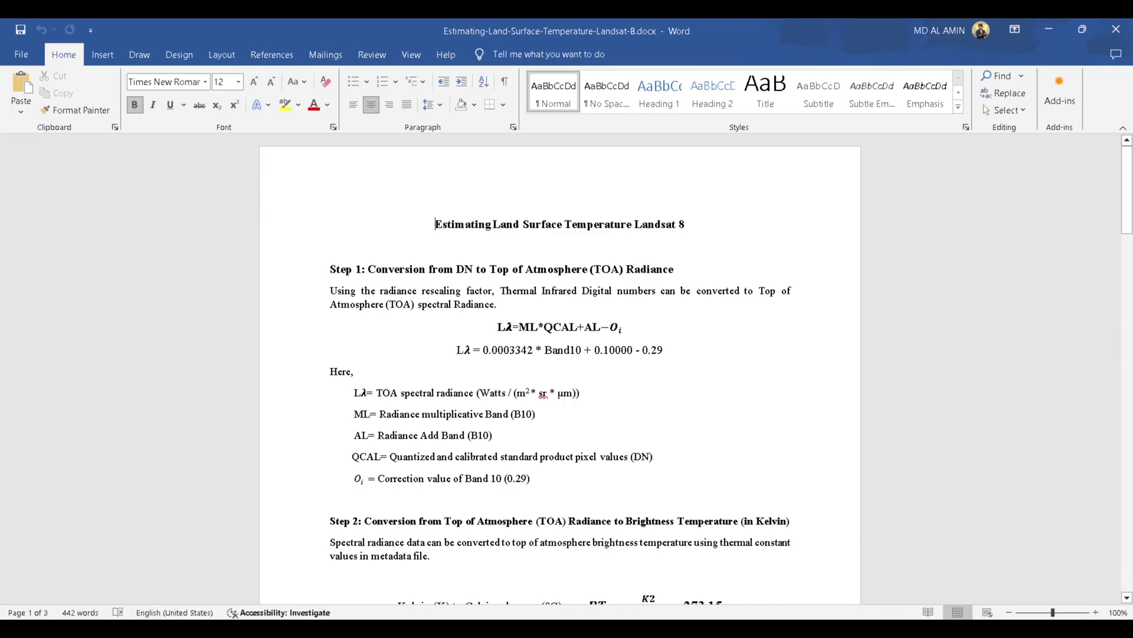
{"action": "key", "text": "alt+Tab"}
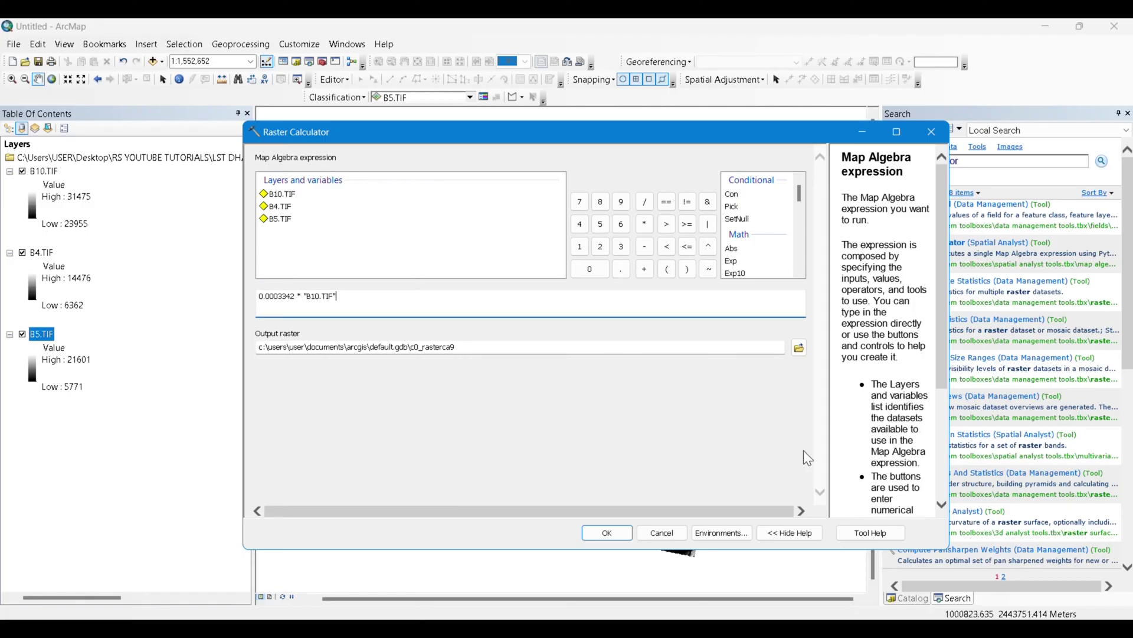
Complete the TOA radiance expression by adding 0.1 and subtracting 0.29 after the B10.TIF term.
{"action": "left_click", "coordinate": [645, 269]}
{"action": "left_click", "coordinate": [583, 269]}
{"action": "type", "text": "."}
{"action": "left_click", "coordinate": [584, 248]}
{"action": "key", "text": "alt+Tab"}
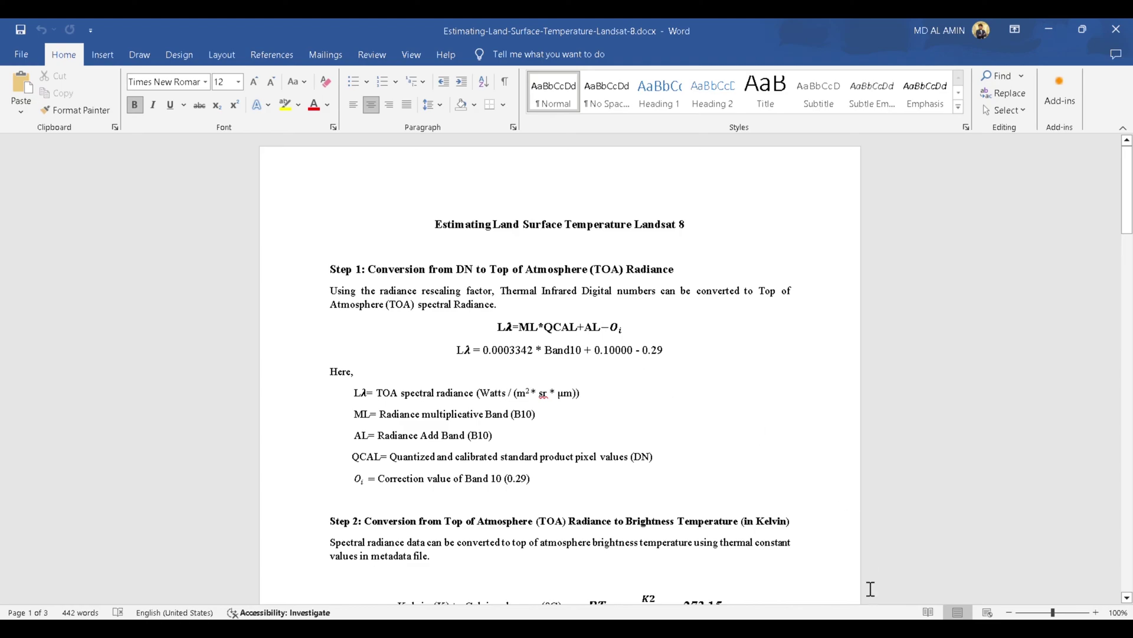
{"action": "key", "text": "alt+Tab"}
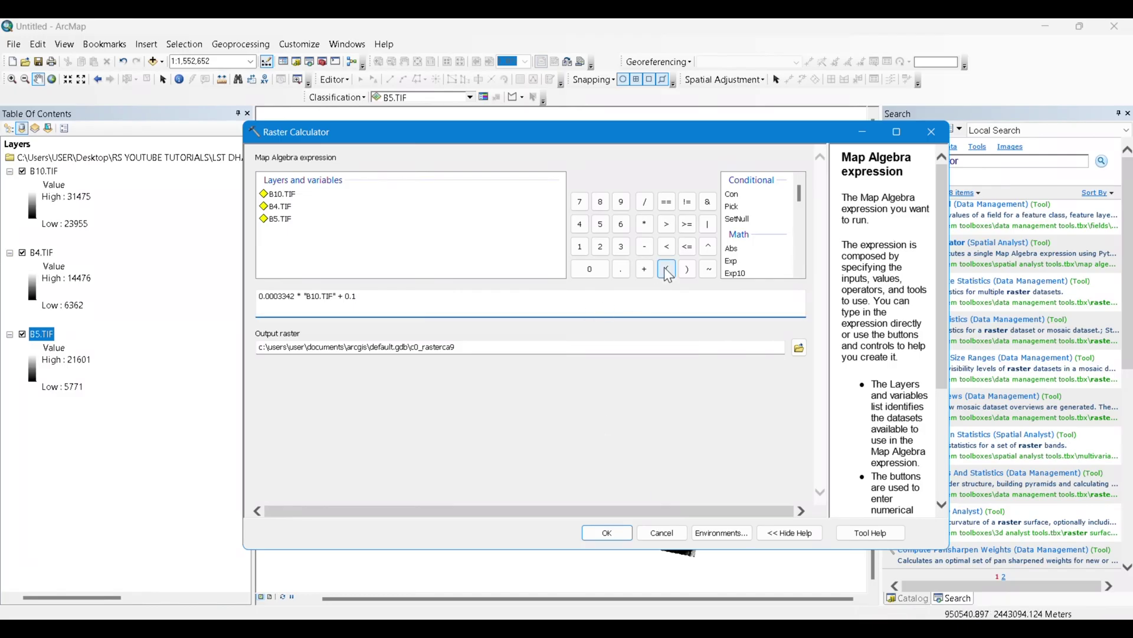
{"action": "left_click", "coordinate": [645, 246]}
{"action": "left_click", "coordinate": [597, 269]}
{"action": "left_click", "coordinate": [619, 270]}
Browse for the output raster location and create and open a new folder named output inside the LST DHAKA folder.
{"action": "left_click", "coordinate": [800, 347]}
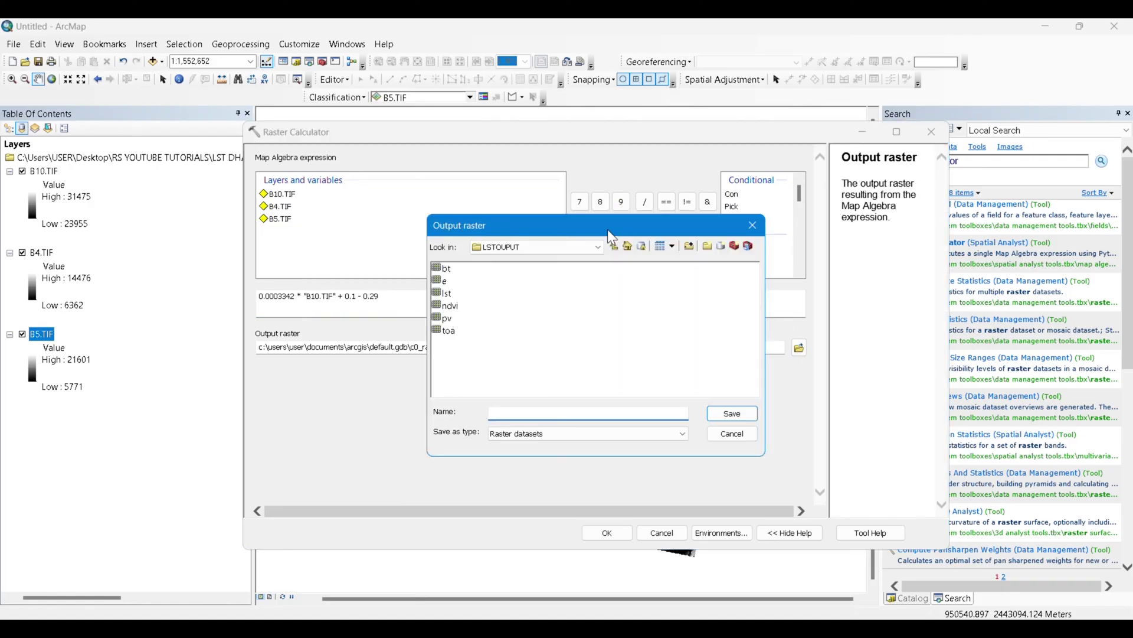
{"action": "left_click", "coordinate": [614, 247]}
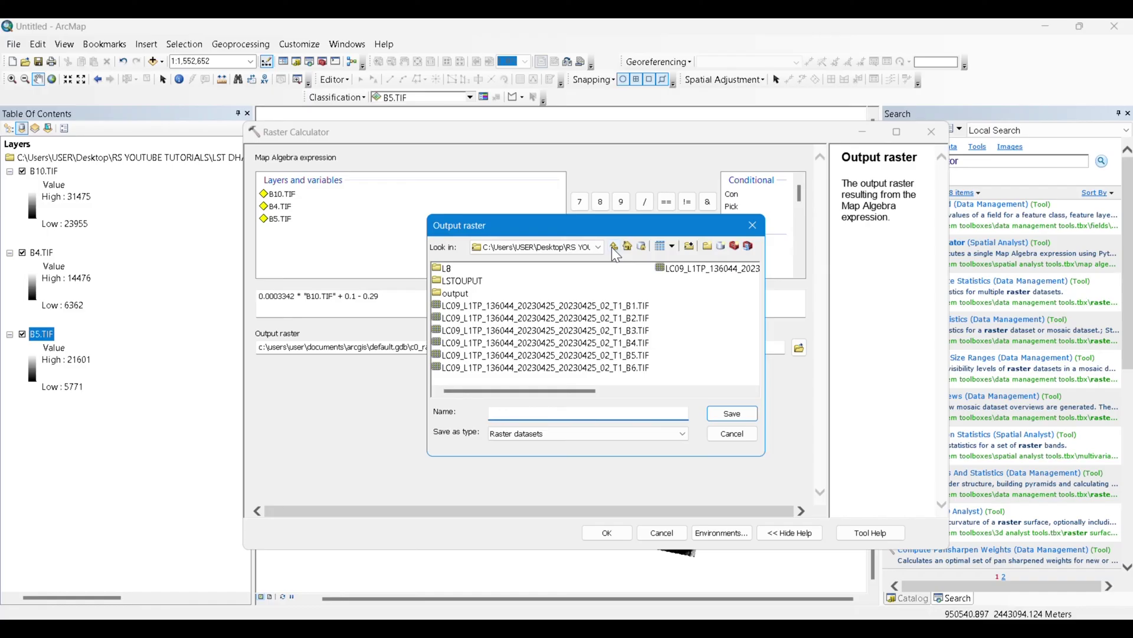
{"action": "left_click", "coordinate": [614, 247]}
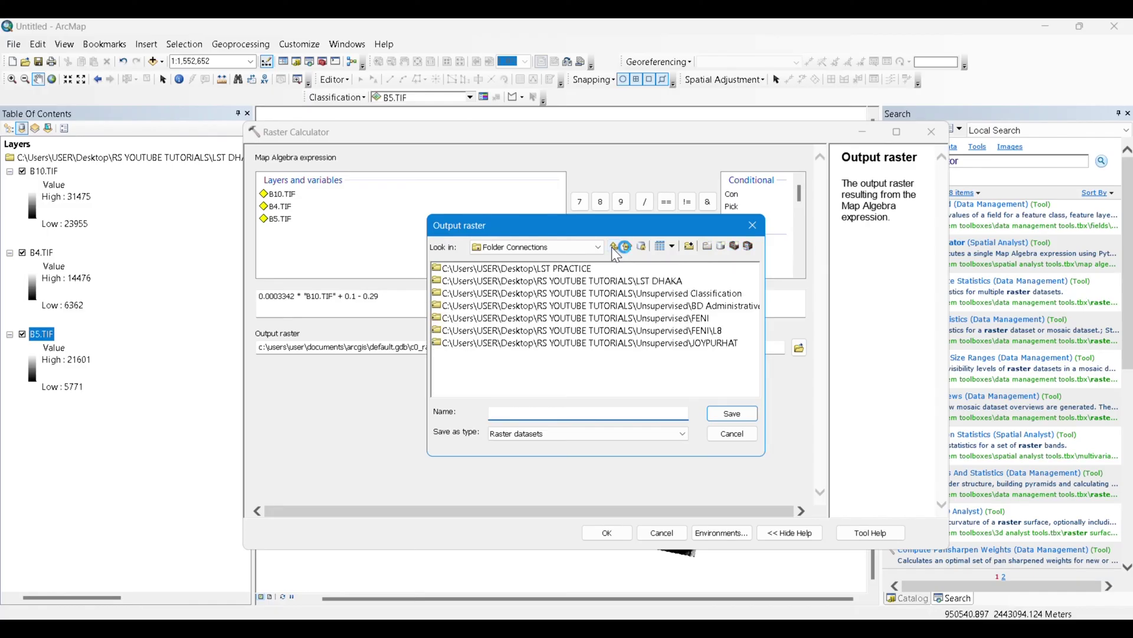
{"action": "double_click", "coordinate": [626, 289]}
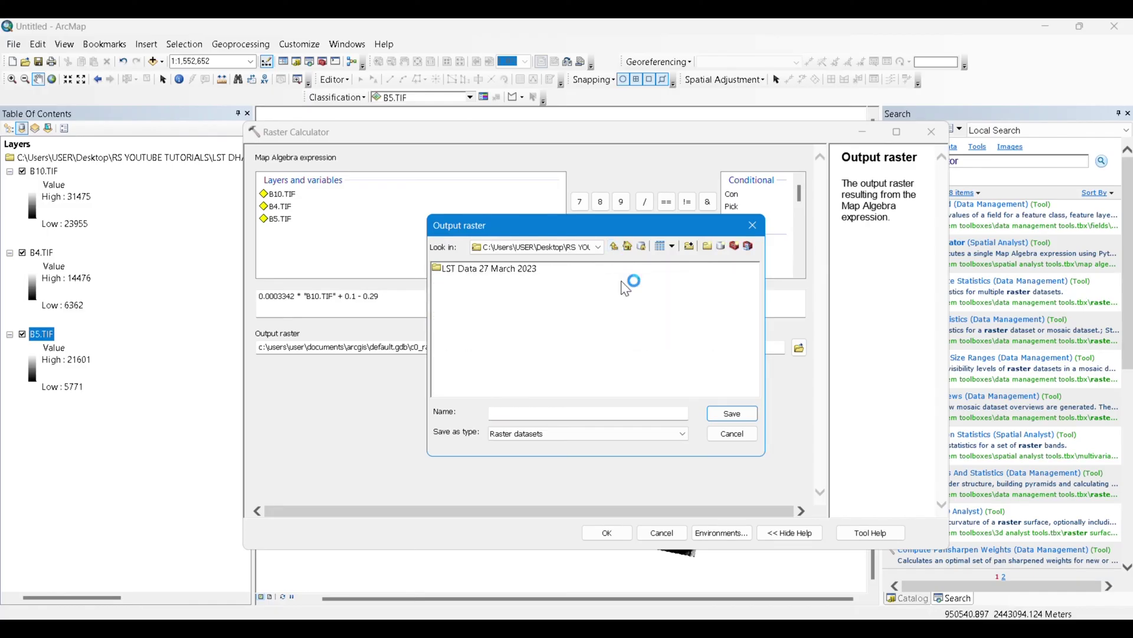
{"action": "left_click", "coordinate": [709, 247]}
{"action": "type", "text": "output"}
{"action": "key", "text": "Return"}
{"action": "double_click", "coordinate": [458, 282]}
Name the output raster TOA, save it in the output folder and run the radiance calculation.
{"action": "left_click", "coordinate": [539, 414]}
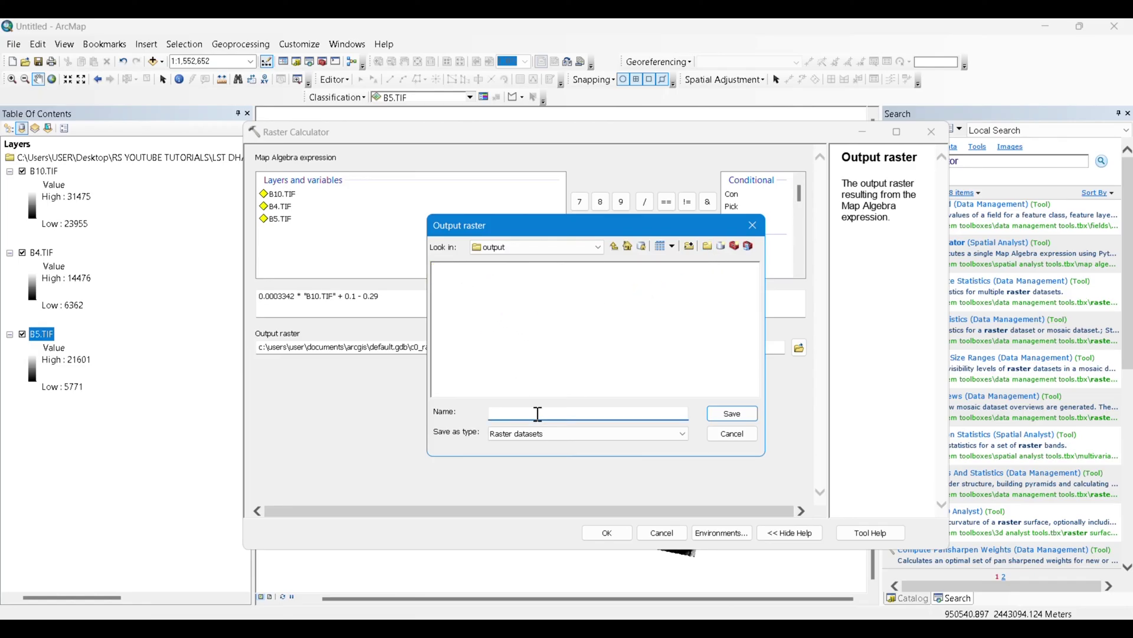
{"action": "type", "text": "TOAs"}
{"action": "left_click", "coordinate": [732, 414]}
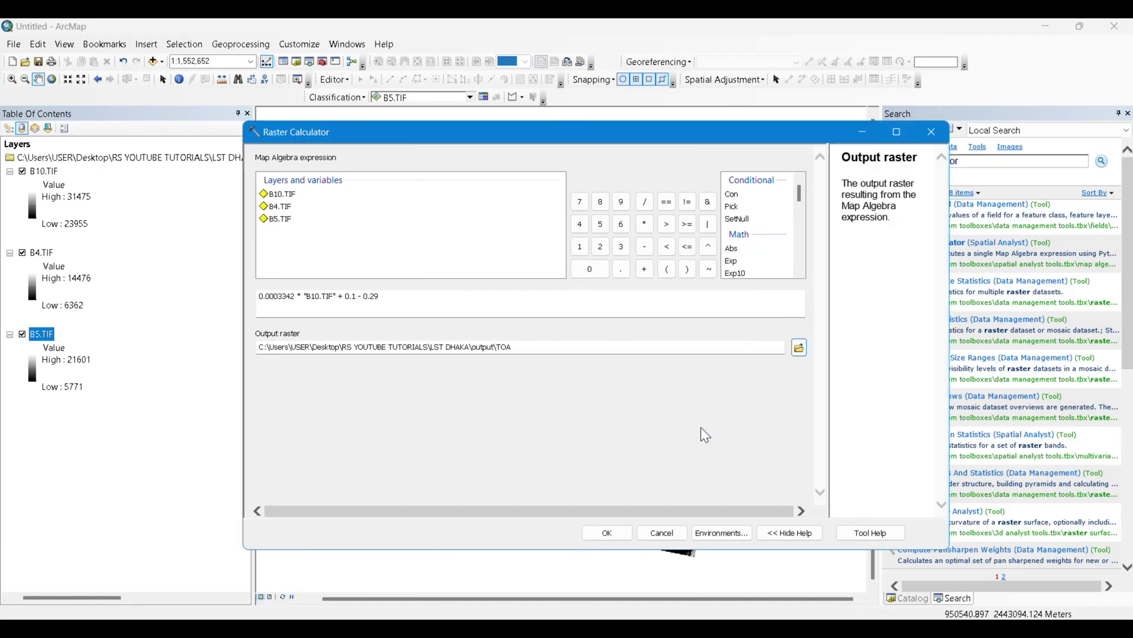
{"action": "left_click", "coordinate": [608, 532]}
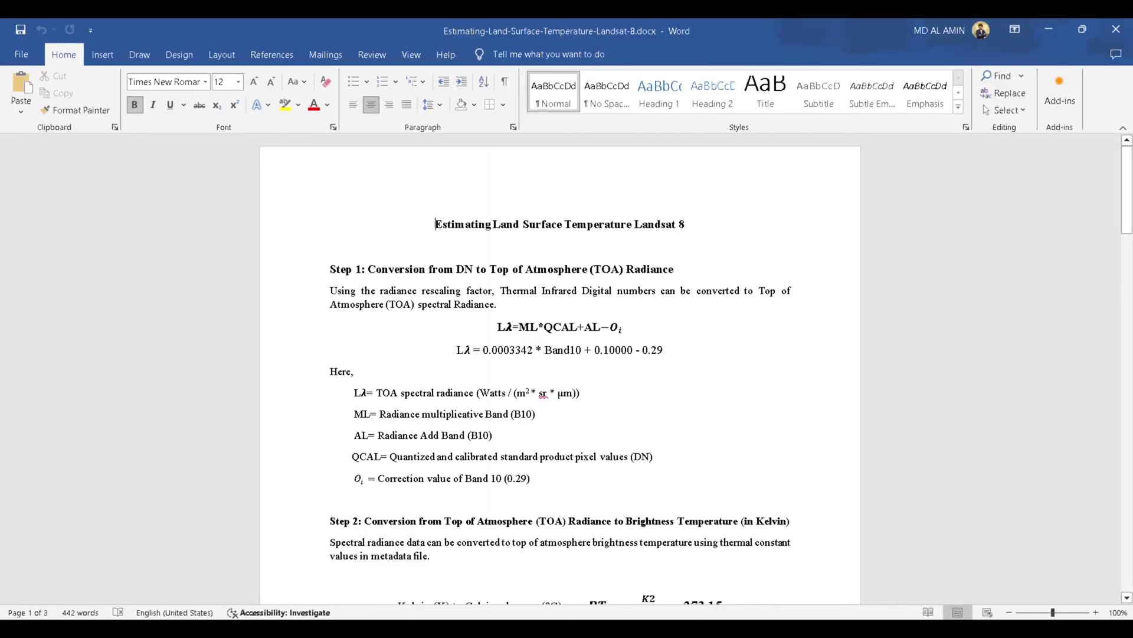
Read the brightness temperature formula in the Word document and look up the Band 10 K1 and K2 constants in the metadata file.
{"action": "left_click_drag", "start_coordinate": [1131, 215], "coordinate": [1131, 273]}
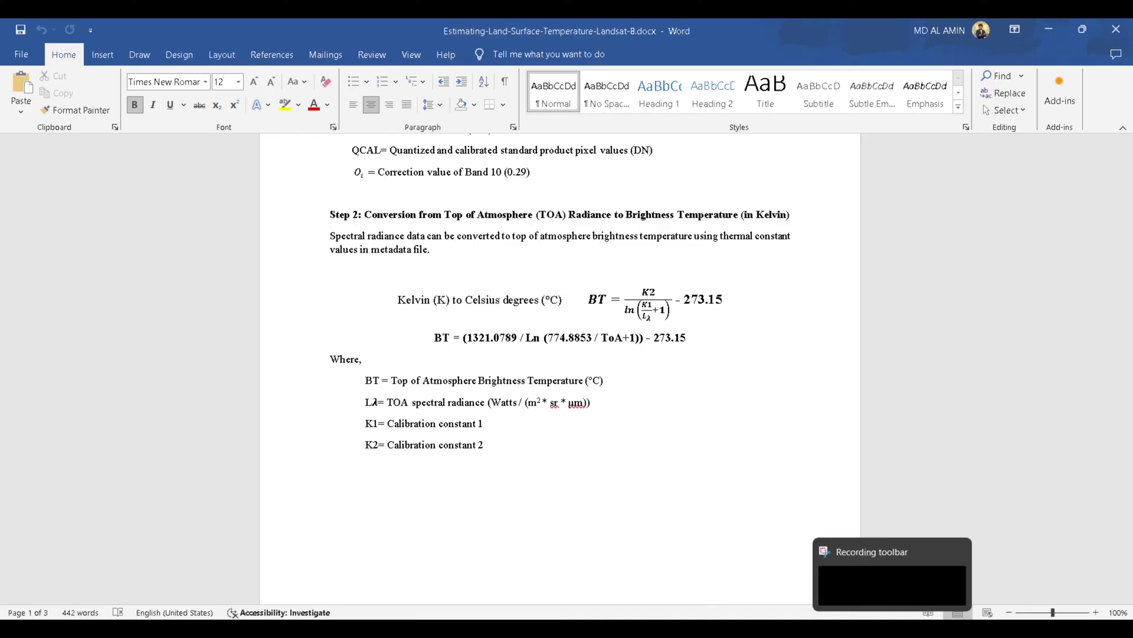
{"action": "left_click", "coordinate": [842, 614]}
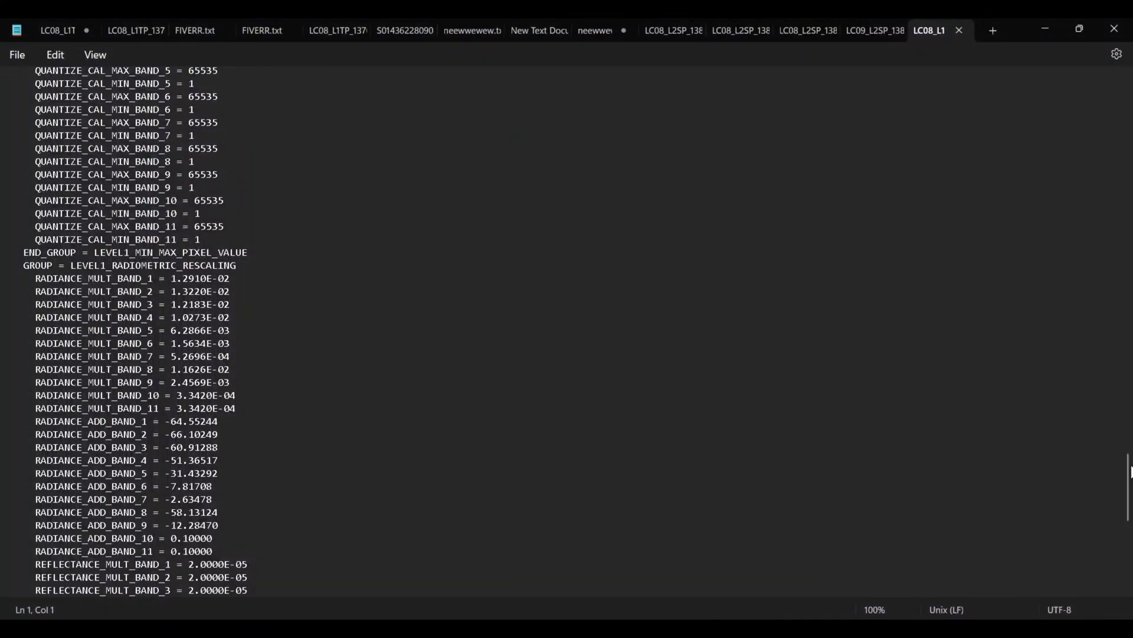
{"action": "left_click_drag", "start_coordinate": [1127, 481], "coordinate": [1126, 534]}
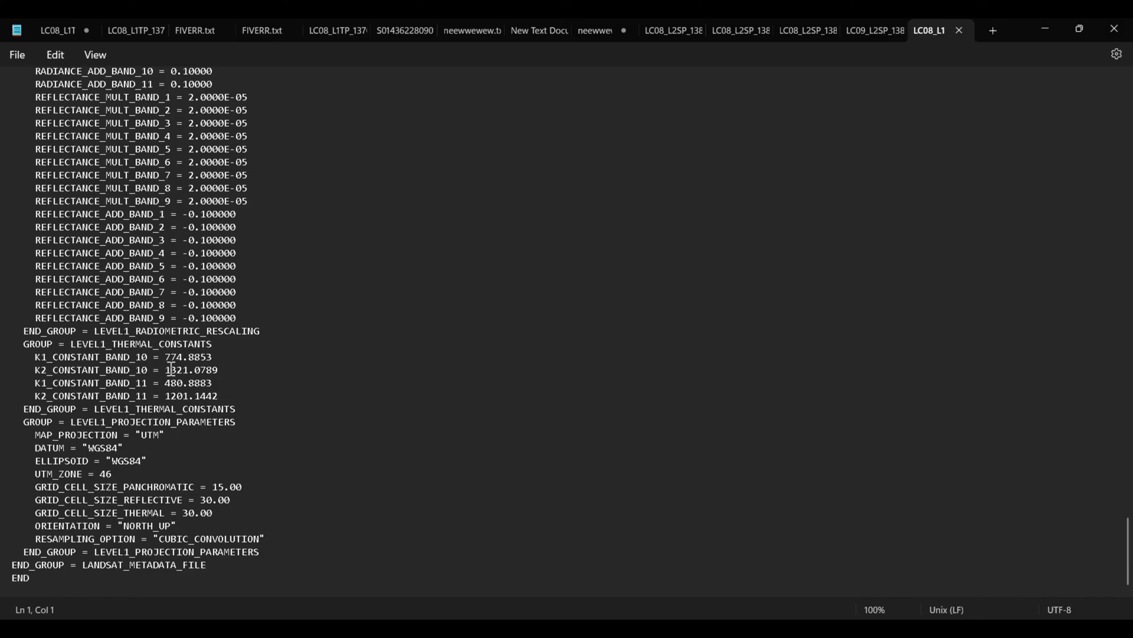
{"action": "left_click", "coordinate": [1049, 38]}
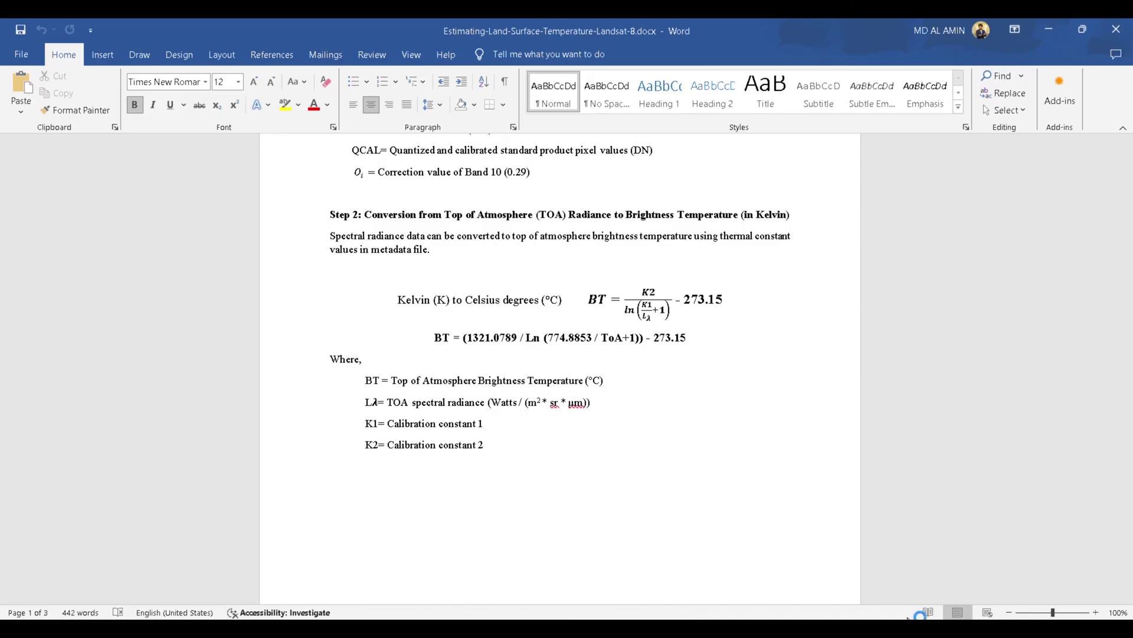
Reopen Raster Calculator in ArcMap and paste (1321.0789 / Ln (774.8853 / ToA+1)) - 273.15 from the Word document as the expression.
{"action": "key", "text": "alt+Tab"}
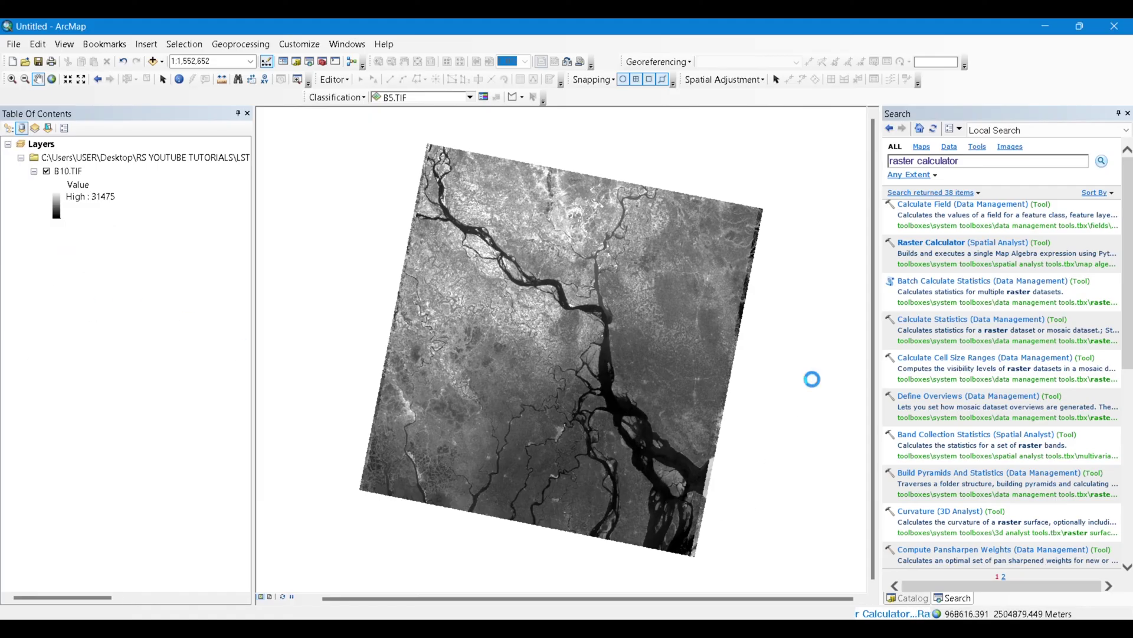
{"action": "left_click", "coordinate": [39, 171]}
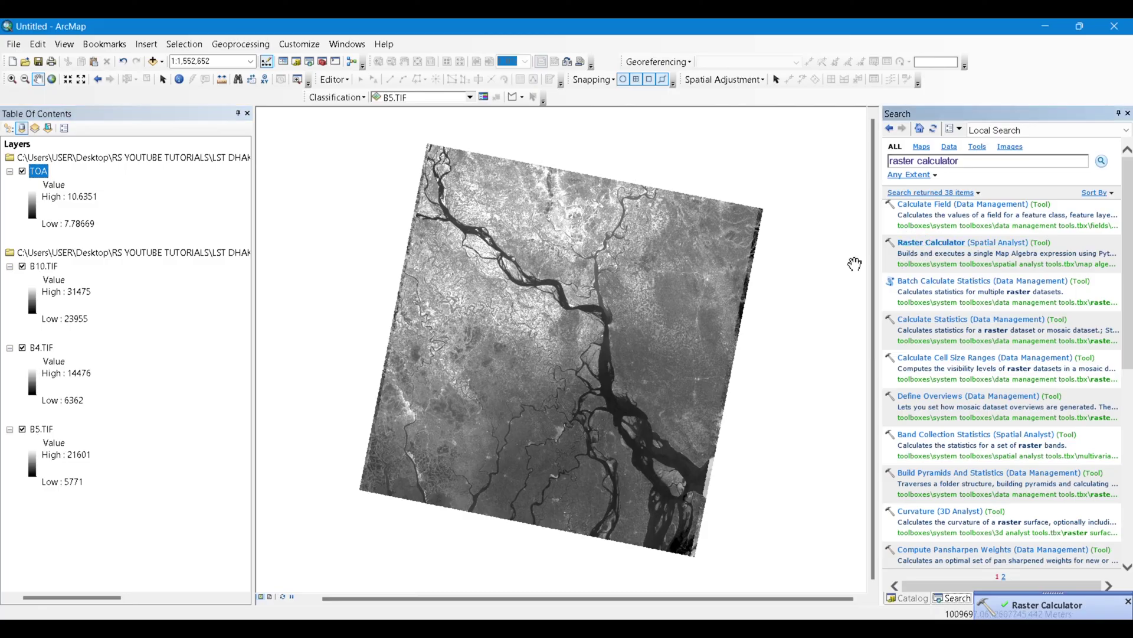
{"action": "left_click", "coordinate": [933, 243]}
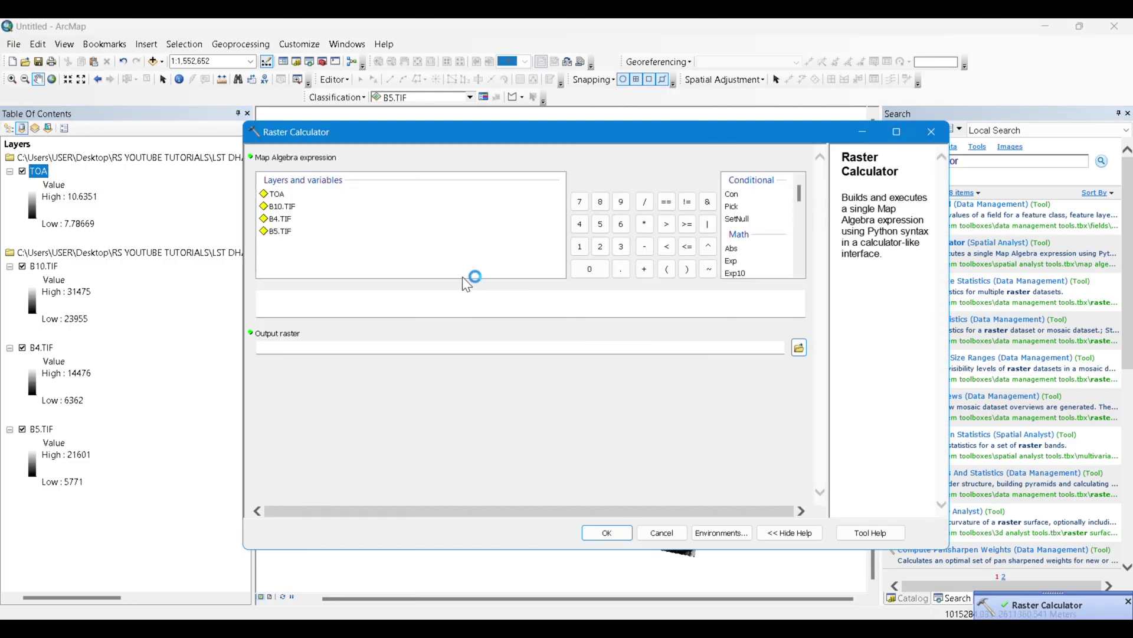
{"action": "key", "text": "alt+Tab"}
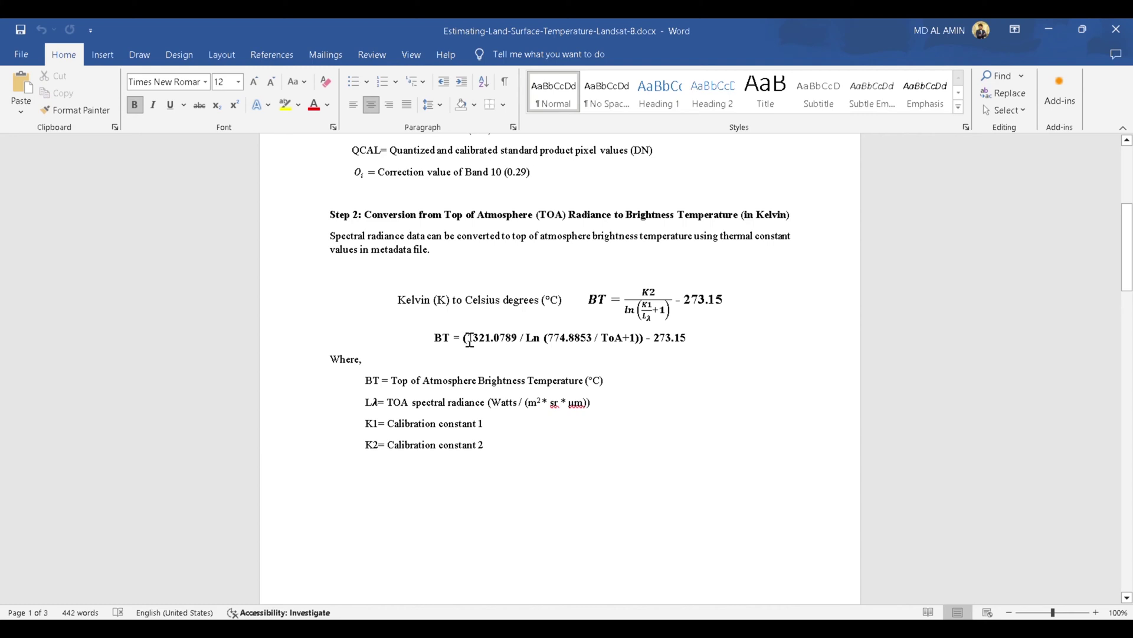
{"action": "left_click", "coordinate": [650, 339]}
{"action": "left_click_drag", "start_coordinate": [516, 341], "coordinate": [689, 343]}
{"action": "key", "text": "ctrl+c"}
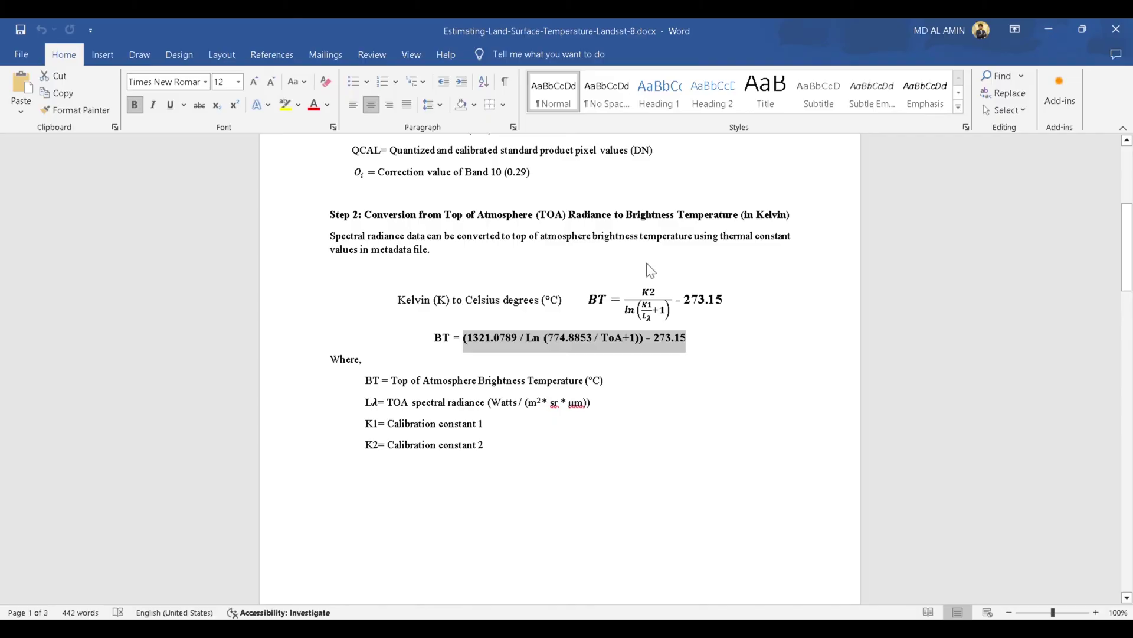
{"action": "key", "text": "alt+Tab"}
{"action": "left_click", "coordinate": [370, 295]}
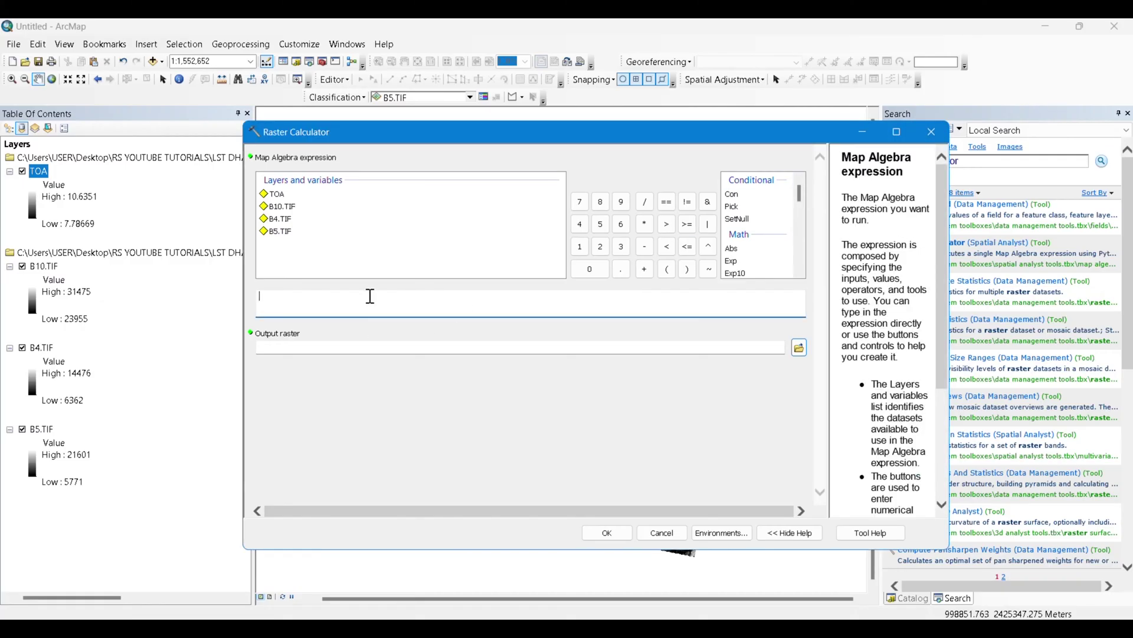
{"action": "key", "text": "ctrl+v"}
Replace the plain ToA text in the pasted expression with the TOA raster layer.
{"action": "left_click", "coordinate": [372, 298]}
{"action": "key", "text": "BackSpace"}
{"action": "key", "text": "BackSpace"}
{"action": "key", "text": "BackSpace"}
{"action": "double_click", "coordinate": [276, 195]}
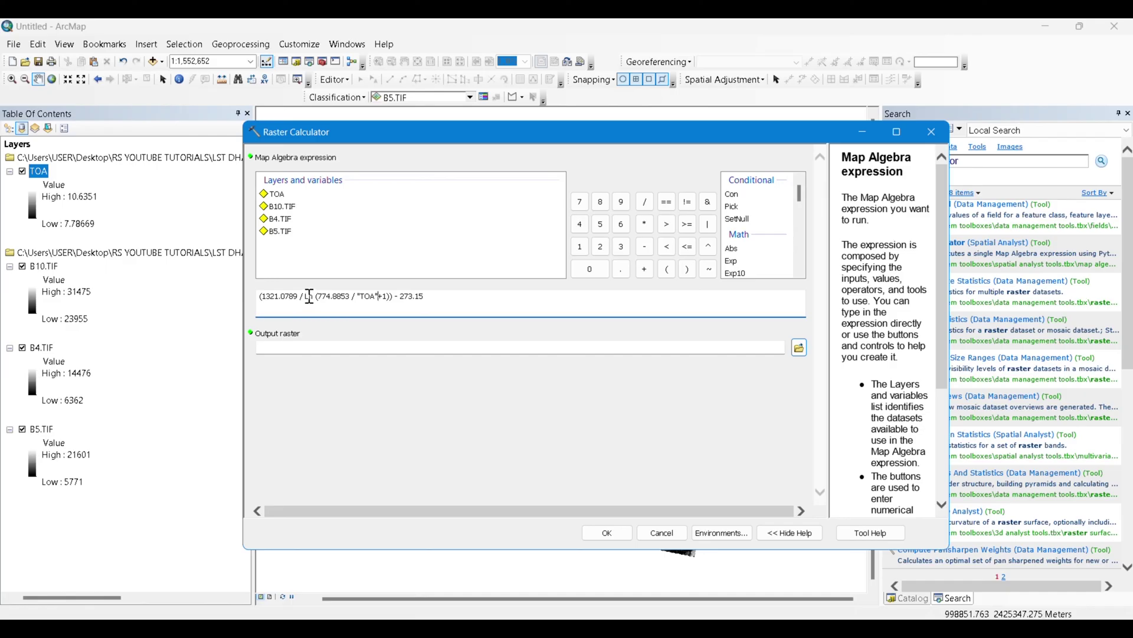
Replace the pasted Ln text in the expression with the calculator's built-in Ln math function.
{"action": "left_click_drag", "start_coordinate": [314, 297], "coordinate": [308, 296]}
{"action": "key", "text": "BackSpace"}
{"action": "key", "text": "BackSpace"}
{"action": "key", "text": "BackSpace"}
{"action": "left_click_drag", "start_coordinate": [804, 190], "coordinate": [802, 200]}
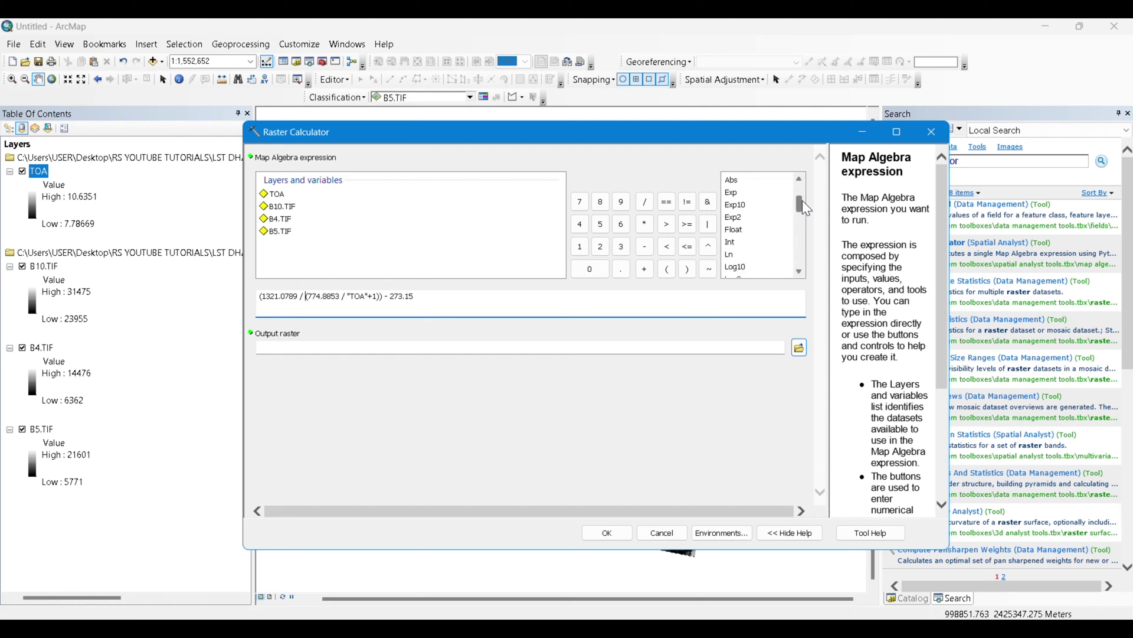
{"action": "left_click", "coordinate": [741, 255]}
{"action": "double_click", "coordinate": [732, 260]}
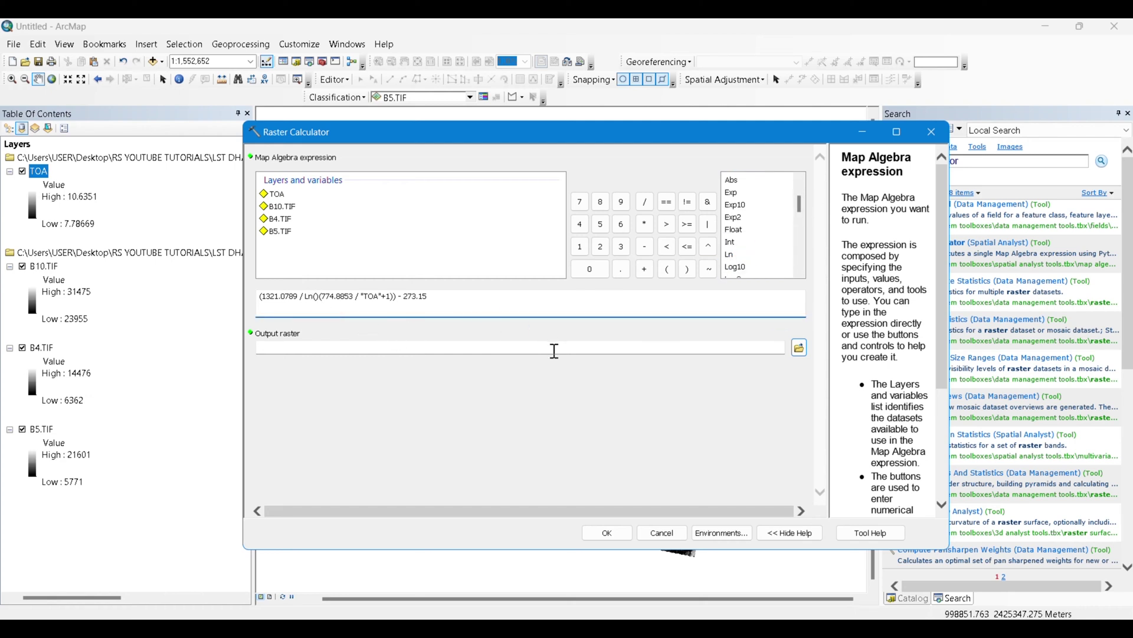
Remove the extra parentheses after Ln so the expression reads (1321.0789 / Ln(774.8853 / "TOA"+1)) - 273.15.
{"action": "left_click", "coordinate": [555, 350]}
{"action": "left_click_drag", "start_coordinate": [555, 349], "coordinate": [319, 296]}
{"action": "left_click", "coordinate": [320, 297]}
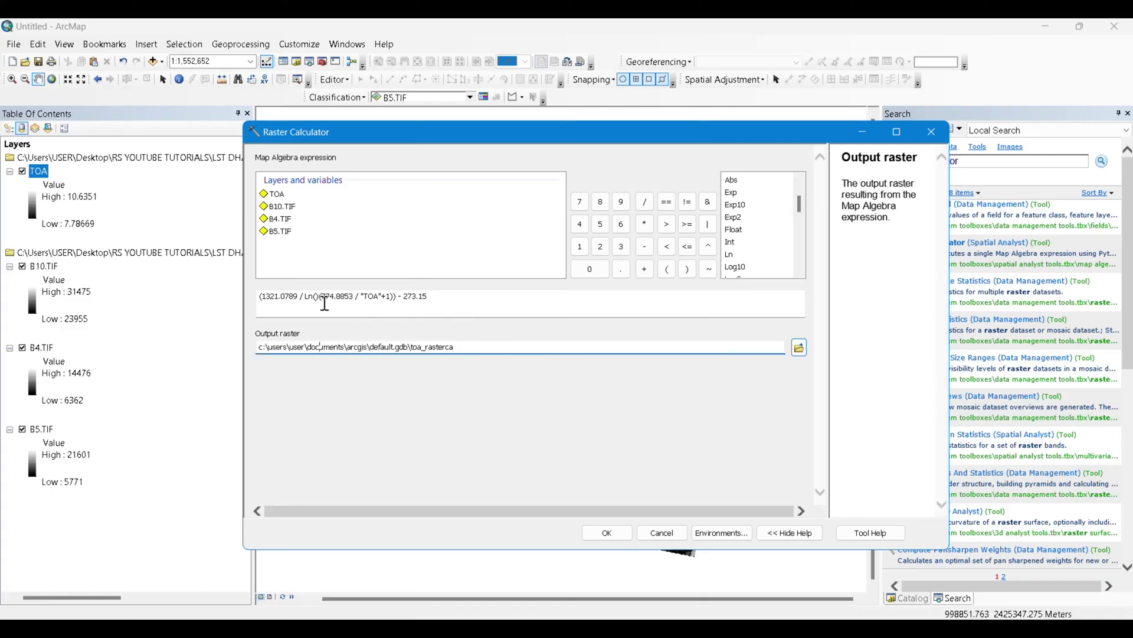
{"action": "left_click", "coordinate": [319, 299]}
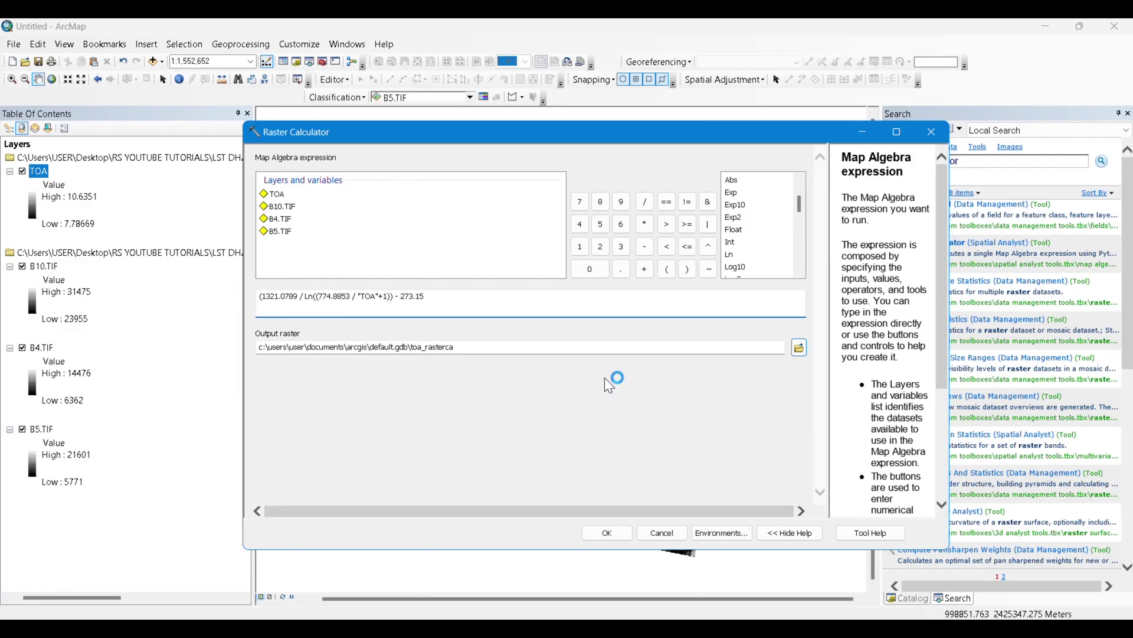
{"action": "key", "text": "Delete"}
{"action": "left_click", "coordinate": [543, 295]}
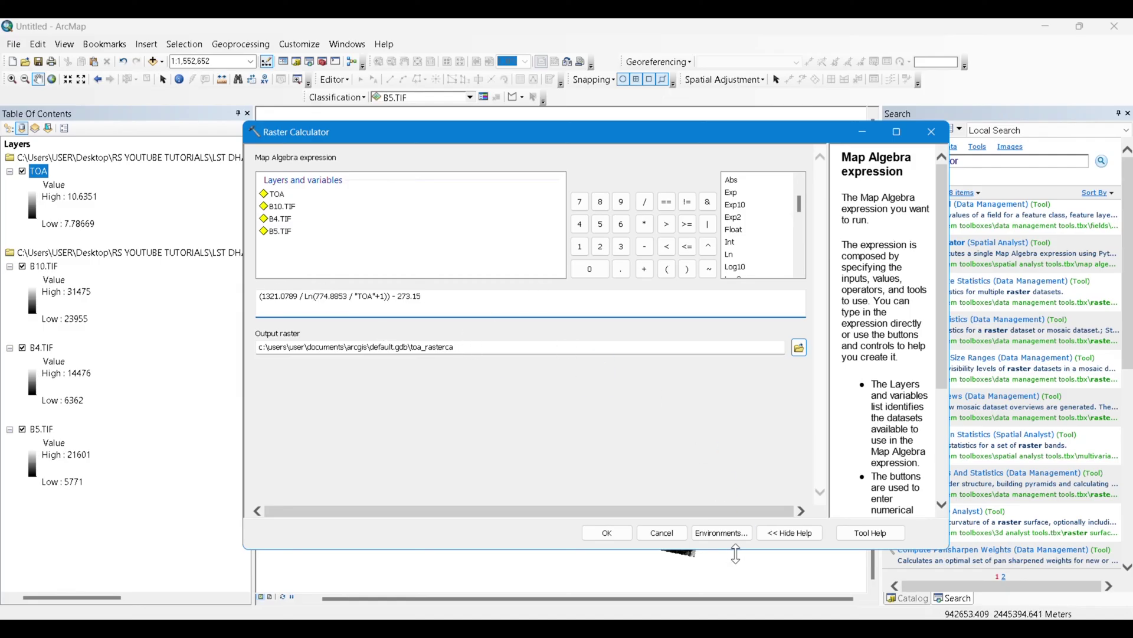
Compare the Raster Calculator expression with the brightness temperature formula in the Word document.
{"action": "key", "text": "alt+Tab"}
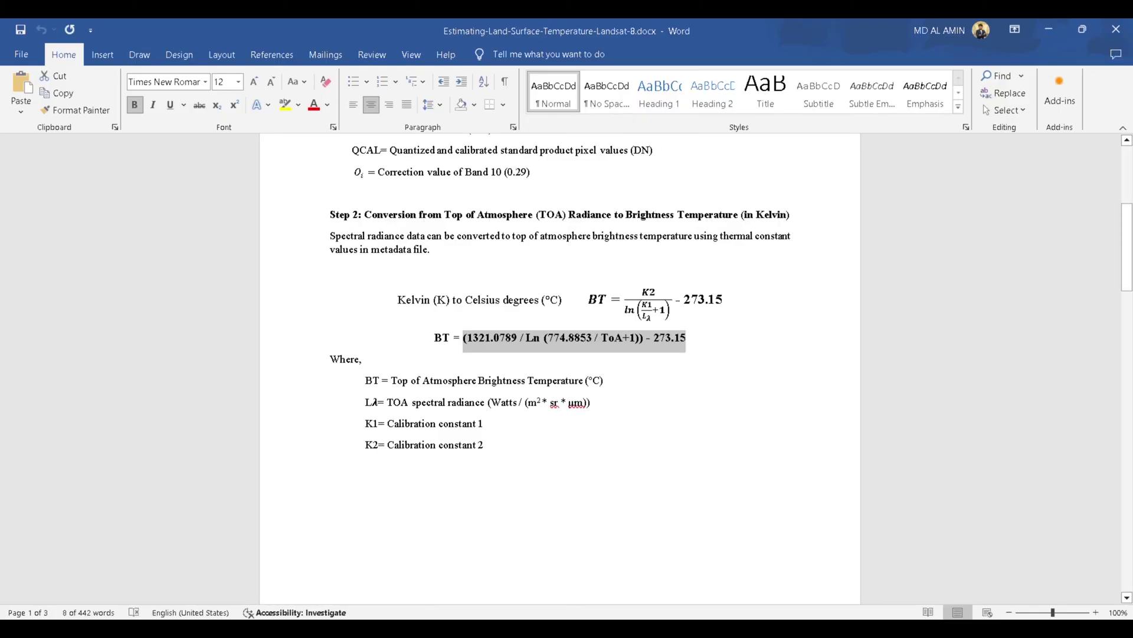
{"action": "key", "text": "alt+Tab"}
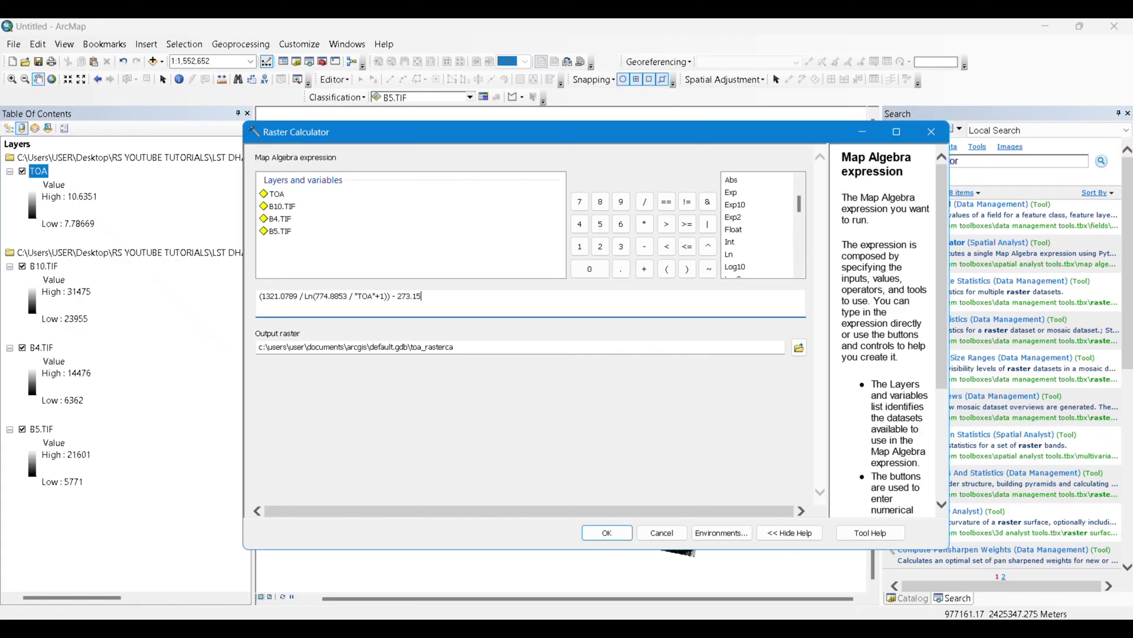
{"action": "key", "text": "alt+Tab"}
{"action": "key", "text": "alt+Tab"}
{"action": "key", "text": "alt+Tab"}
{"action": "key", "text": "alt+Tab"}
{"action": "key", "text": "alt+Tab"}
{"action": "key", "text": "alt+Tab"}
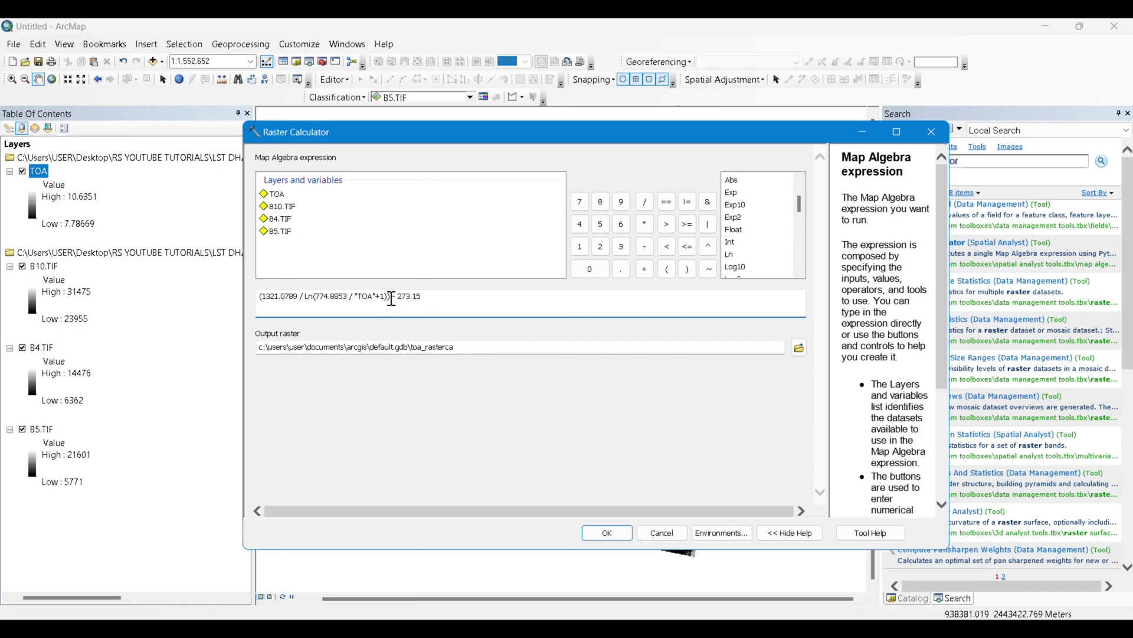
Set the output raster to BT in the output folder and run the brightness temperature calculation.
{"action": "left_click", "coordinate": [409, 339]}
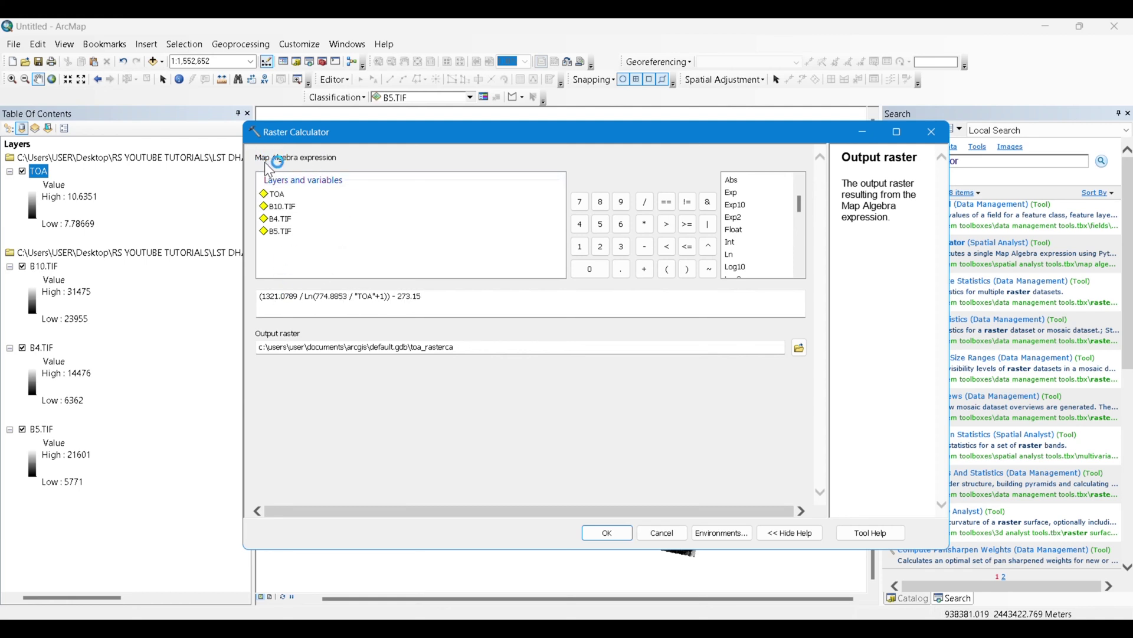
{"action": "left_click", "coordinate": [800, 347]}
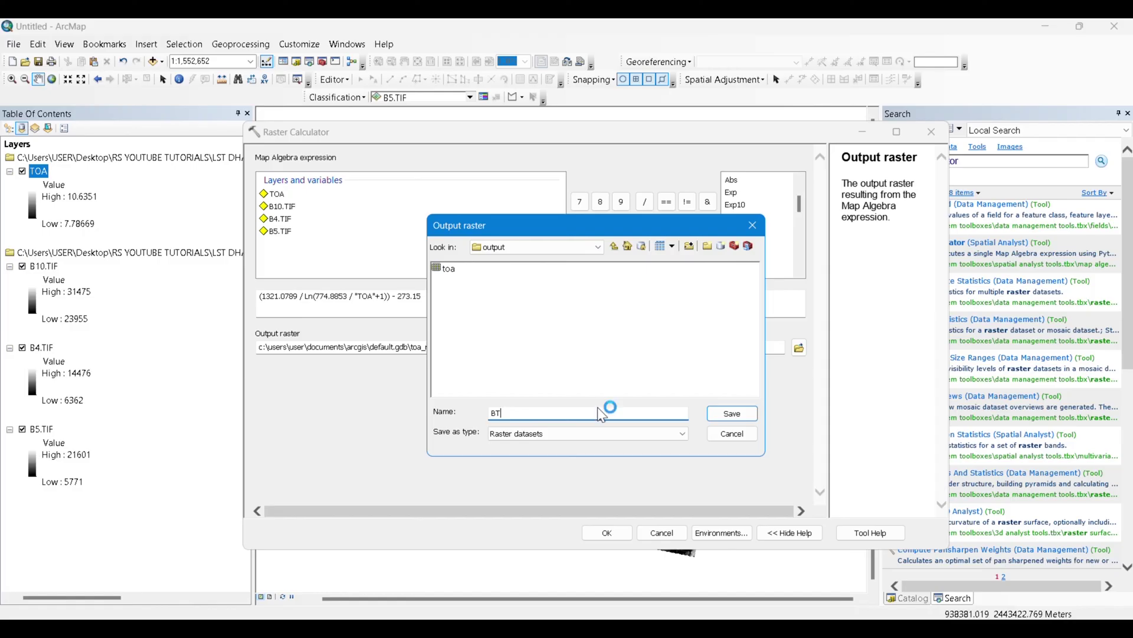
{"action": "type", "text": "BT"}
{"action": "left_click", "coordinate": [749, 414]}
{"action": "left_click", "coordinate": [606, 532]}
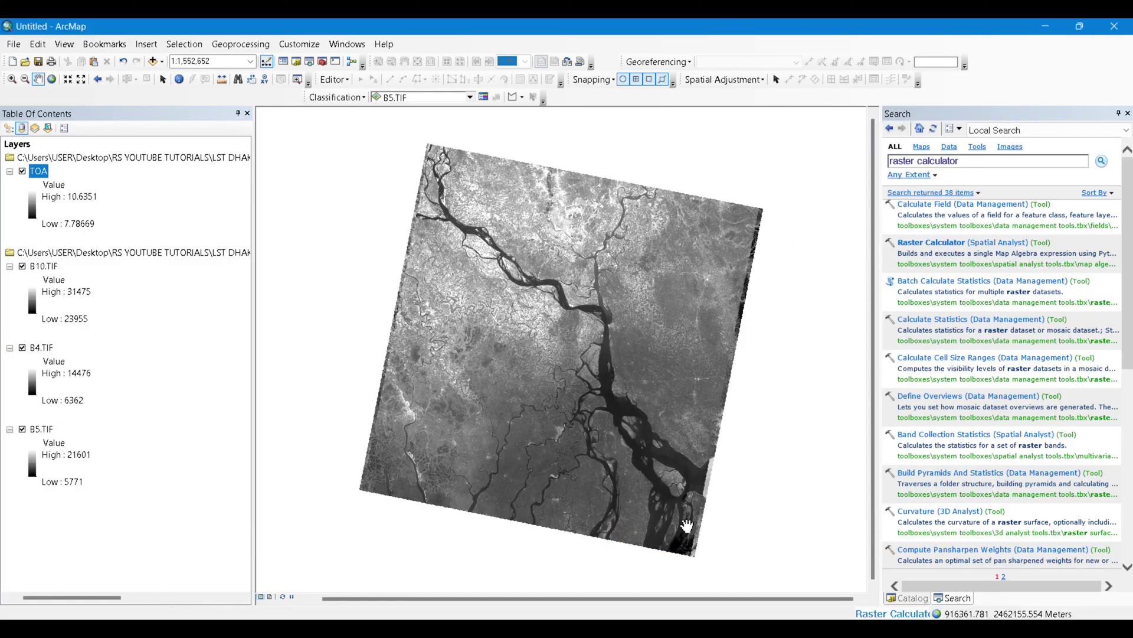
Switch to the Word document and read the K1/K2 constants table and the Step 3 NDVI formula.
{"action": "key", "text": "alt+Tab"}
{"action": "left_click", "coordinate": [684, 392]}
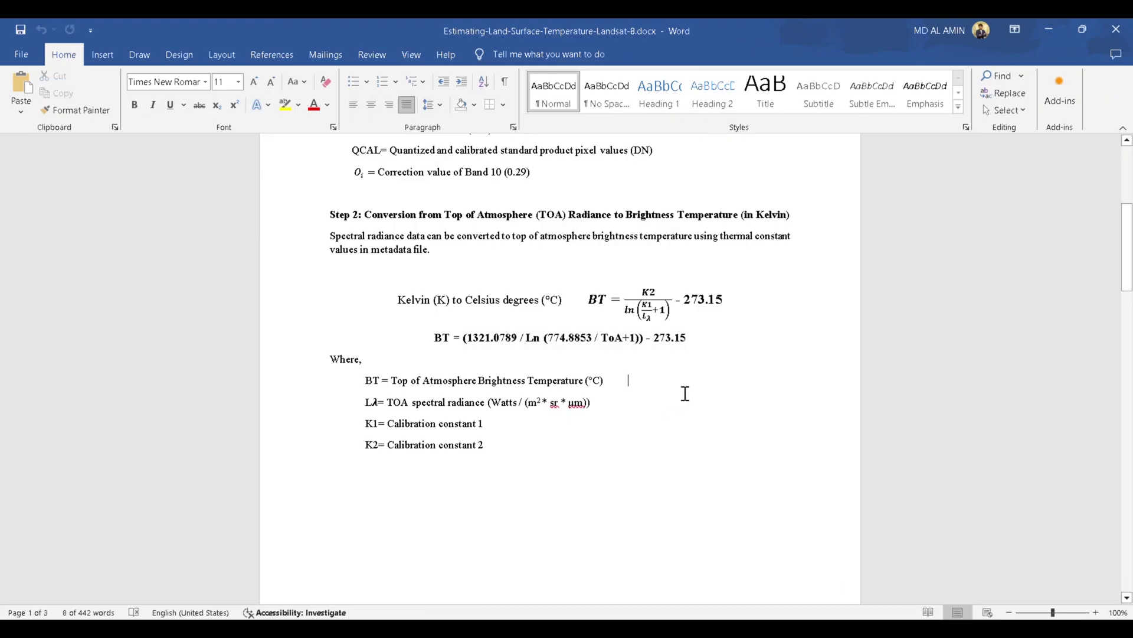
{"action": "scroll", "coordinate": [687, 350], "scroll_direction": "down", "scroll_amount": 10}
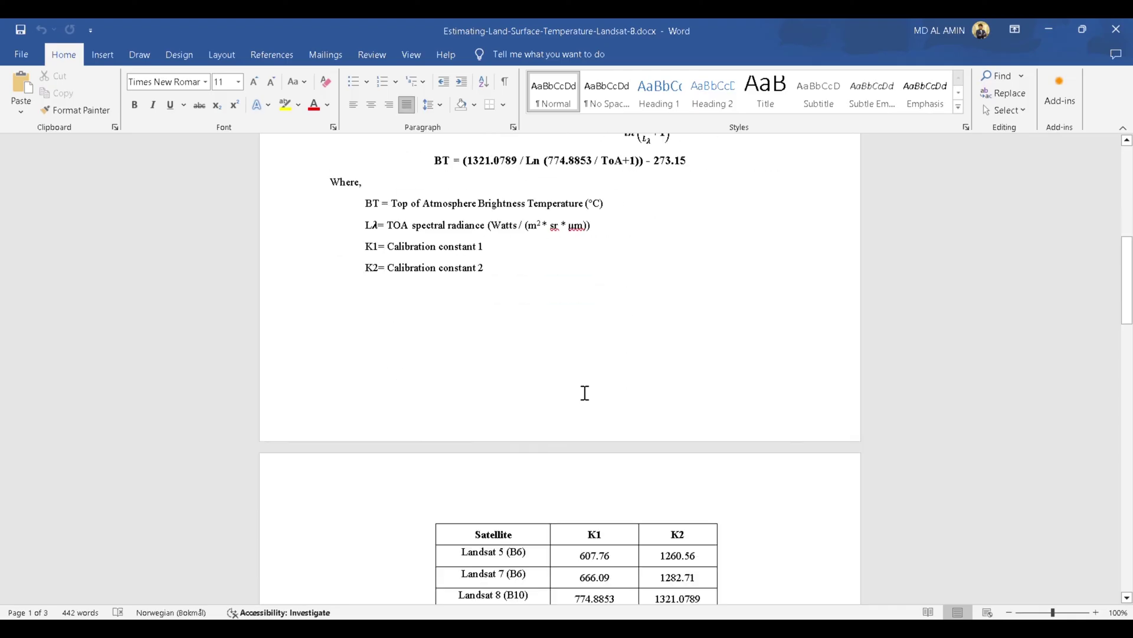
{"action": "scroll", "coordinate": [584, 392], "scroll_direction": "down", "scroll_amount": 1}
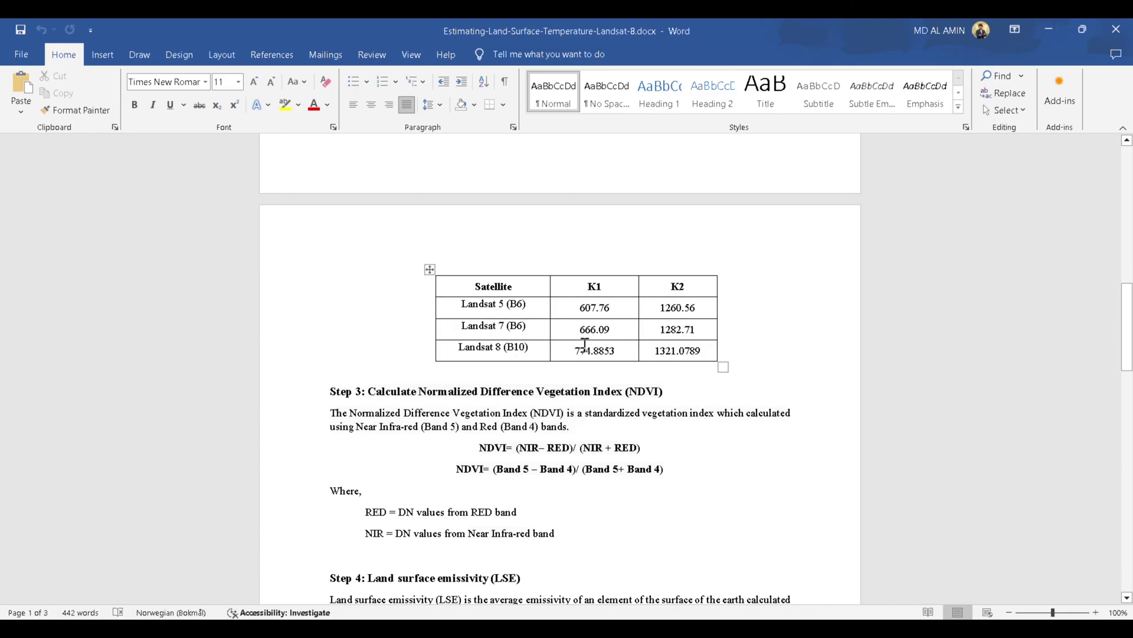
{"action": "left_click", "coordinate": [805, 303]}
{"action": "scroll", "coordinate": [805, 301], "scroll_direction": "down", "scroll_amount": 3}
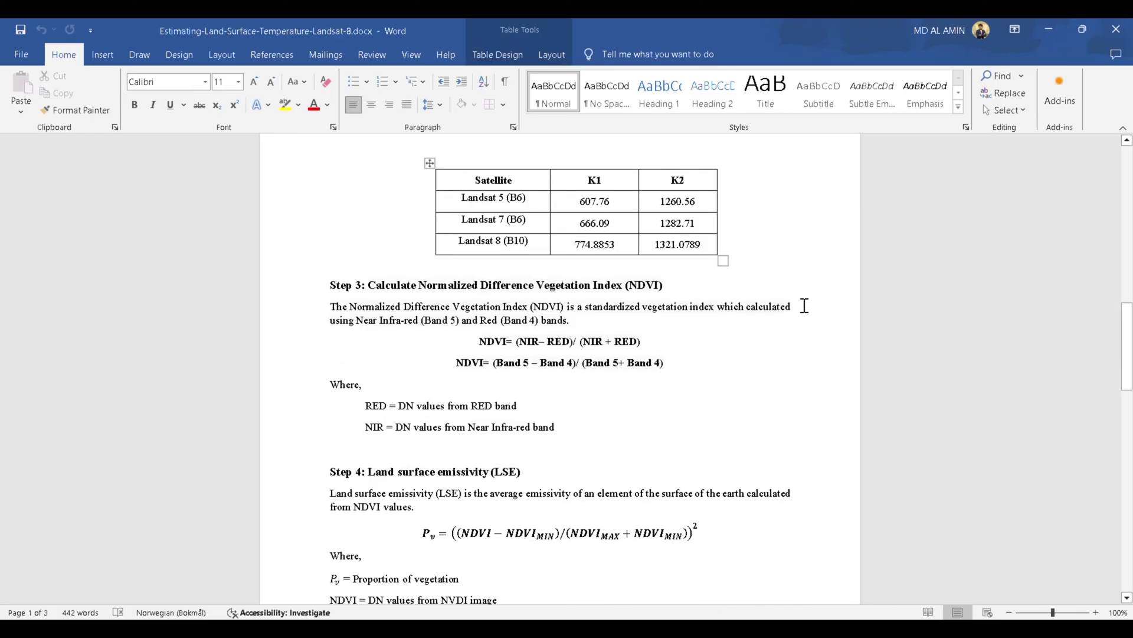
{"action": "scroll", "coordinate": [807, 300], "scroll_direction": "down", "scroll_amount": 2}
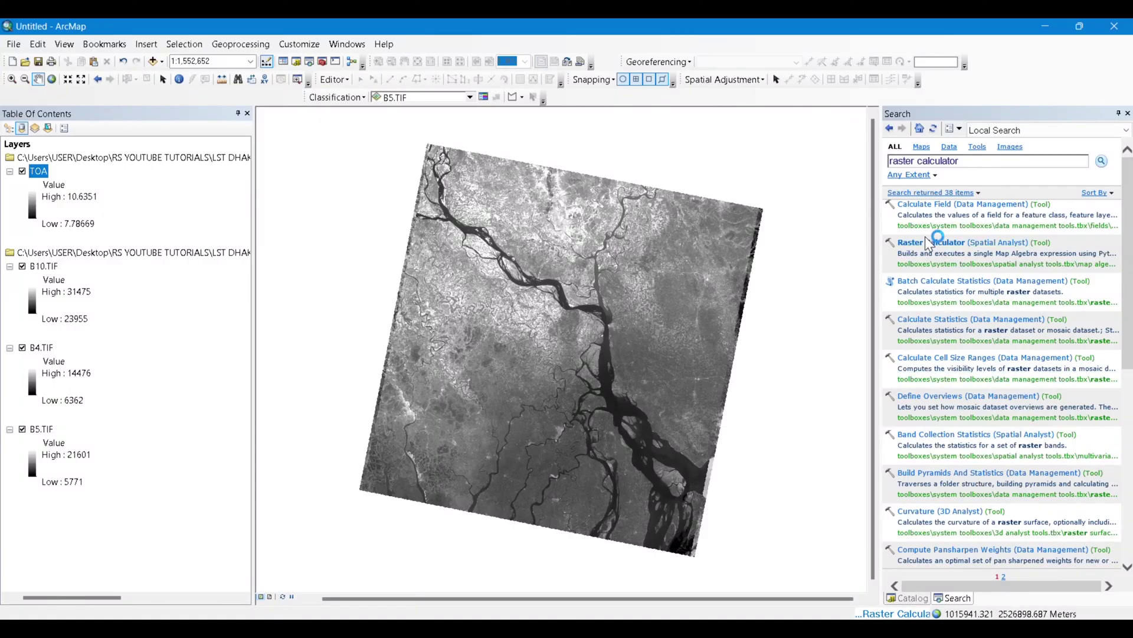
Open a new Raster Calculator in ArcMap and enter Float("B5.TIF" - "B4.TIF") as the NDVI numerator.
{"action": "left_click", "coordinate": [930, 244]}
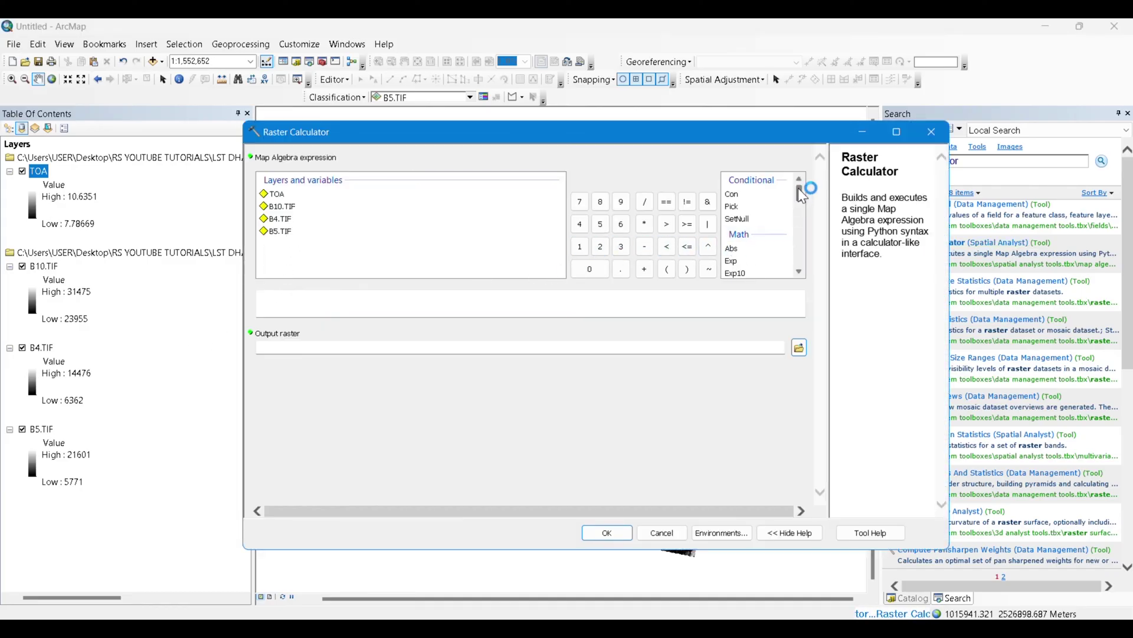
{"action": "left_click_drag", "start_coordinate": [798, 188], "coordinate": [798, 205]}
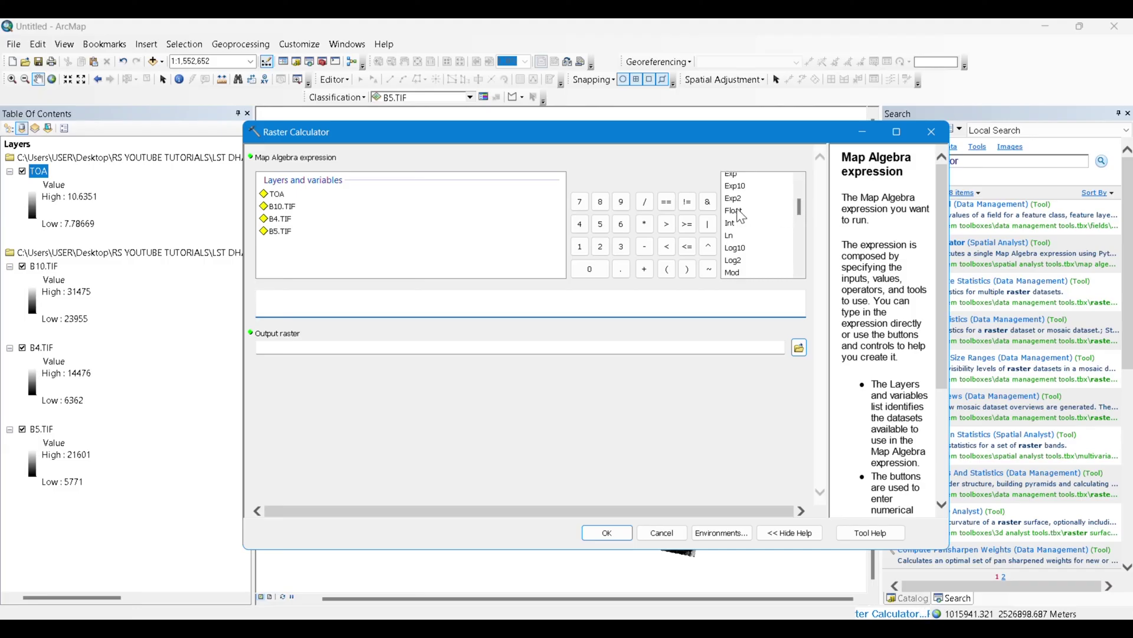
{"action": "double_click", "coordinate": [734, 211]}
{"action": "left_click", "coordinate": [667, 269]}
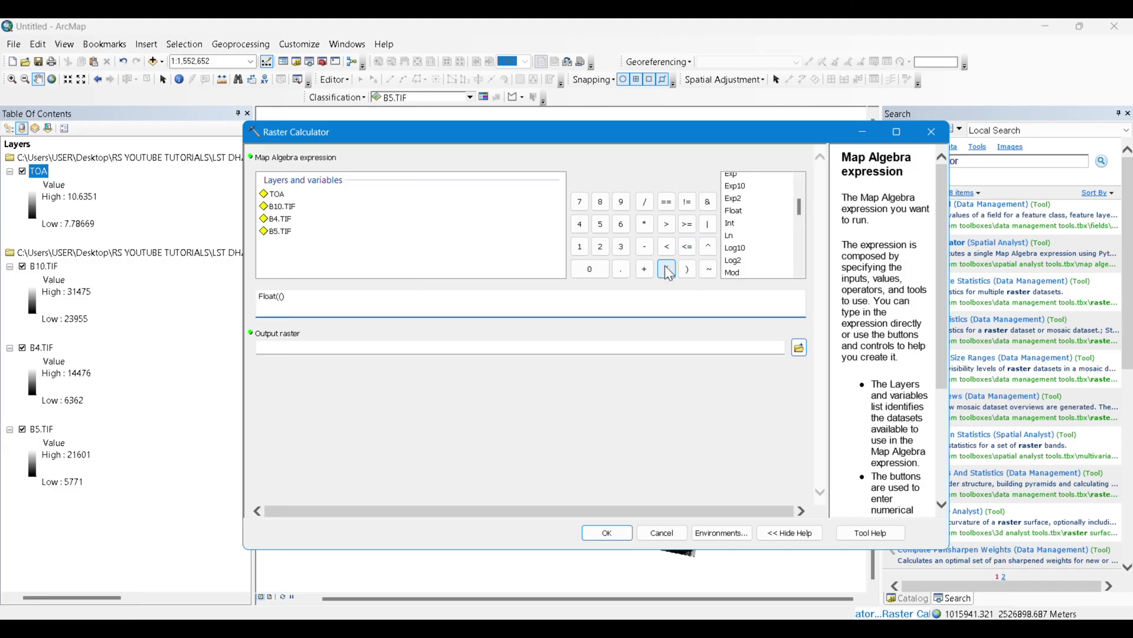
{"action": "double_click", "coordinate": [283, 231]}
{"action": "left_click", "coordinate": [645, 247]}
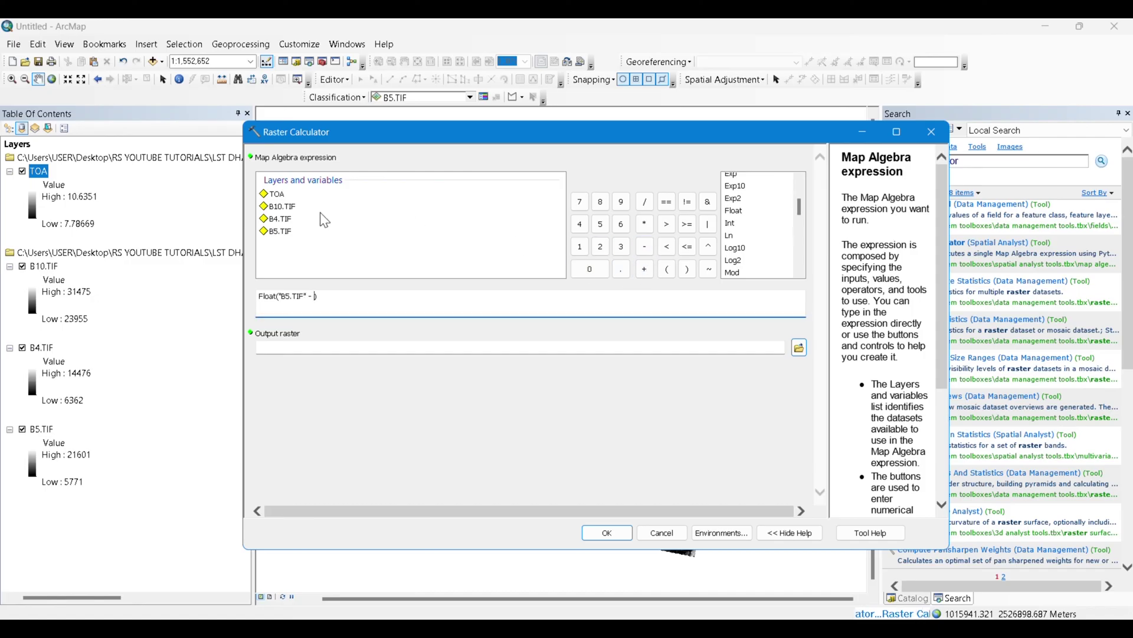
{"action": "double_click", "coordinate": [280, 220]}
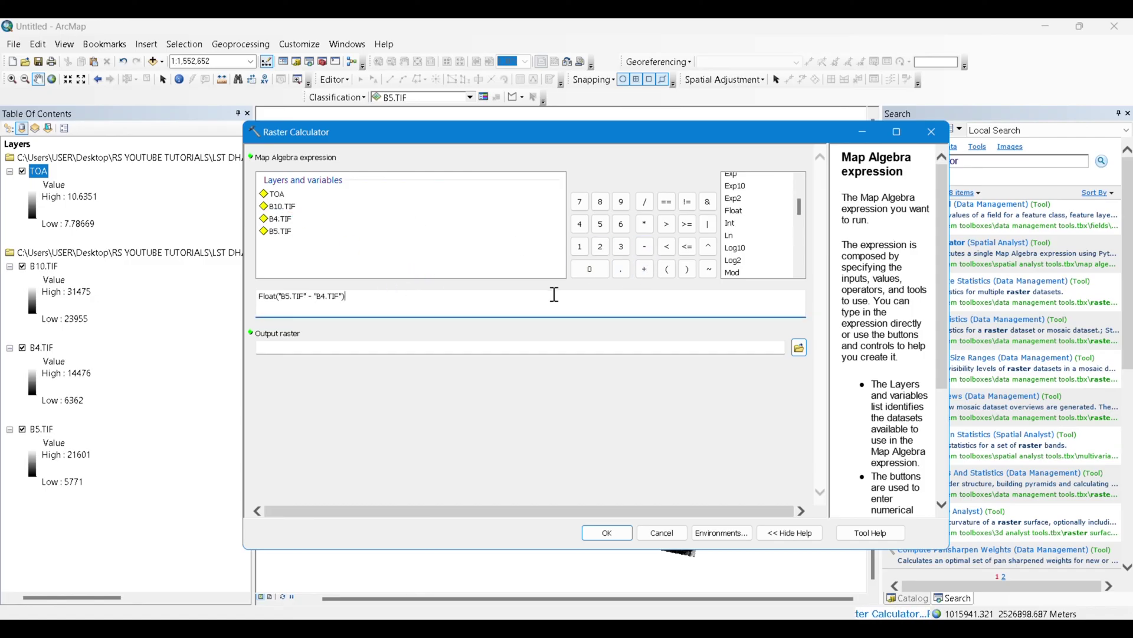
Complete the NDVI expression by dividing by Float("B5.TIF" + "B4.TIF").
{"action": "left_click", "coordinate": [645, 201]}
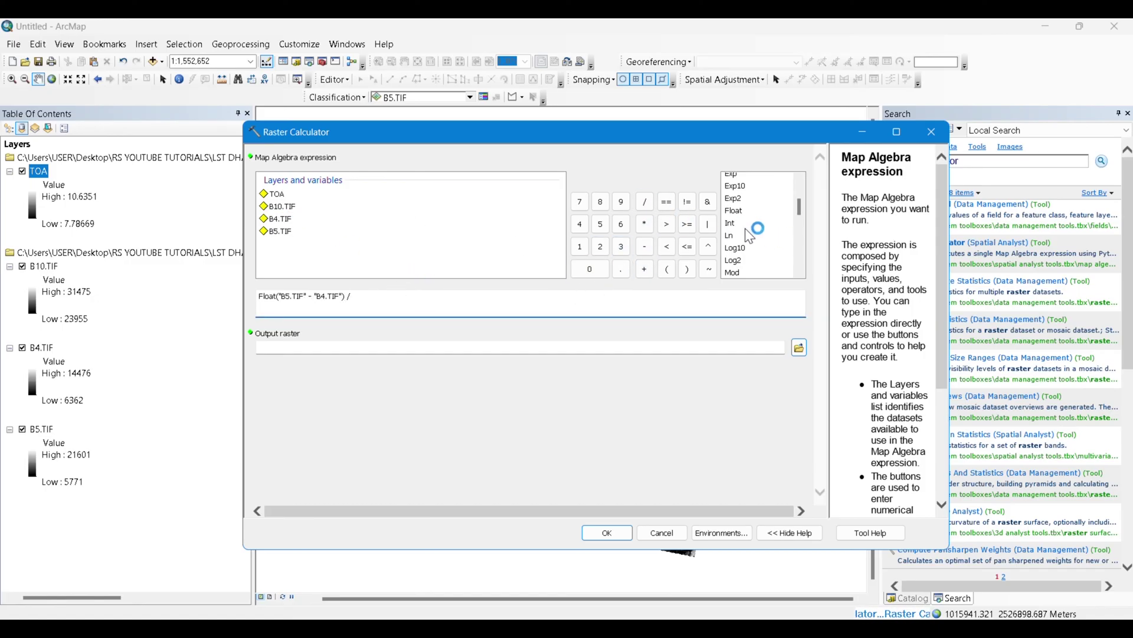
{"action": "double_click", "coordinate": [733, 211]}
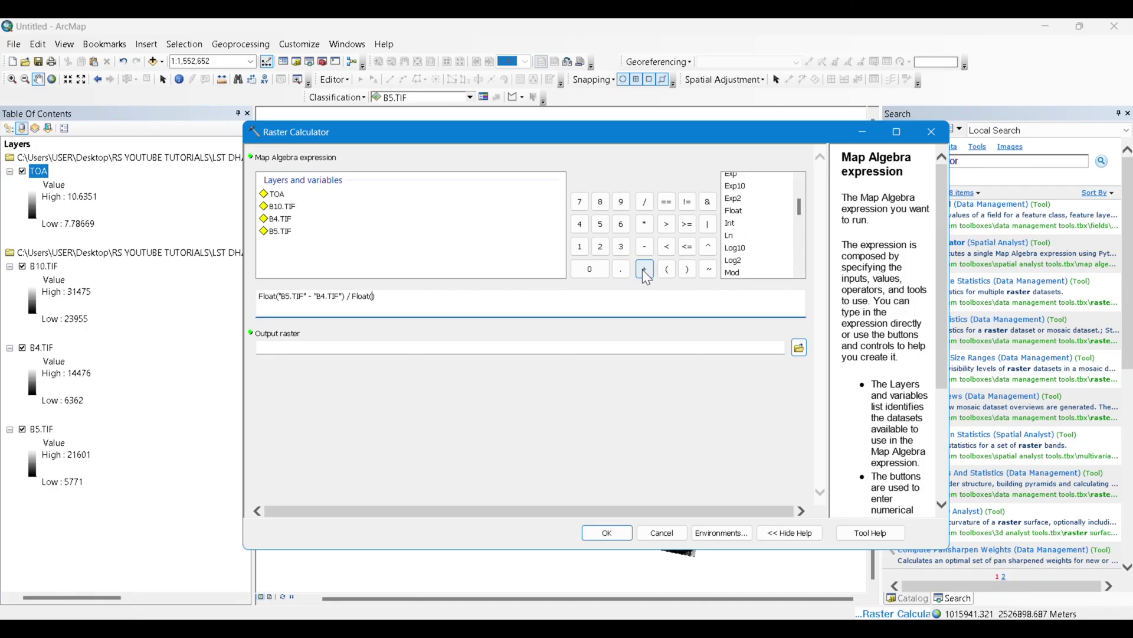
{"action": "double_click", "coordinate": [277, 231]}
{"action": "left_click", "coordinate": [644, 269]}
{"action": "double_click", "coordinate": [281, 219]}
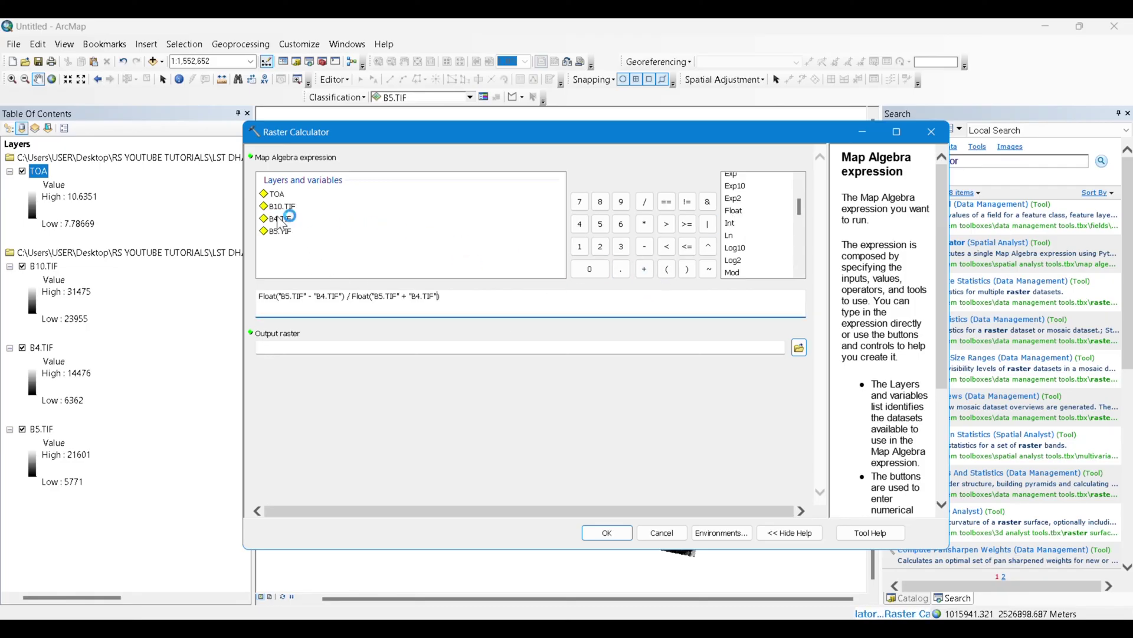
{"action": "left_click", "coordinate": [497, 302]}
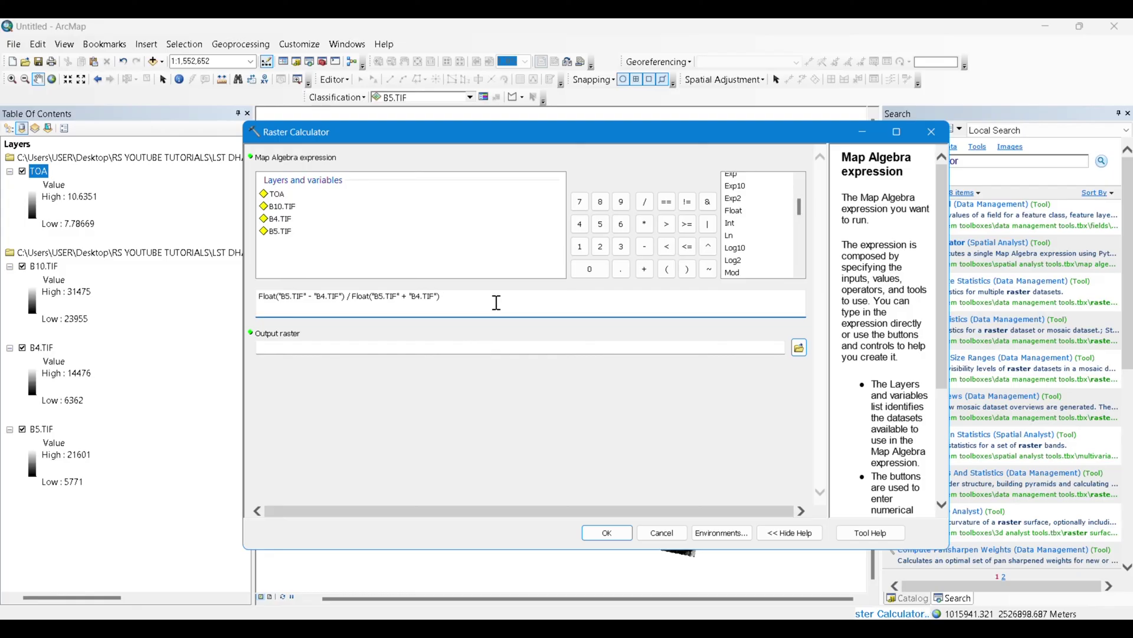
Set the output raster to ndvi in the output folder and run the NDVI calculation.
{"action": "left_click", "coordinate": [799, 347]}
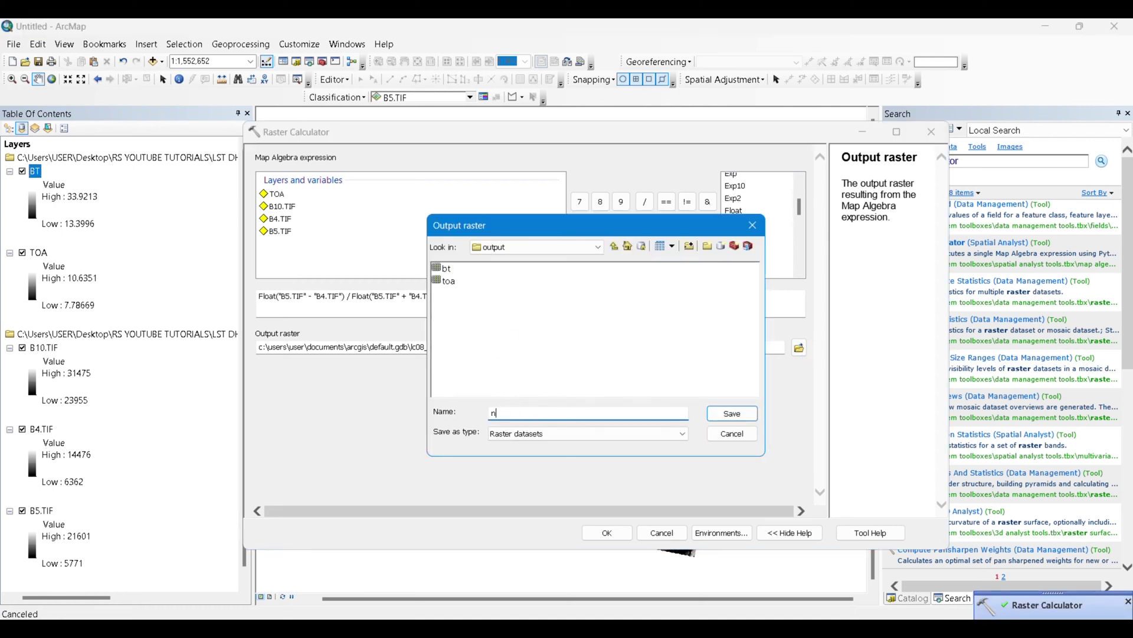
{"action": "left_click", "coordinate": [738, 415]}
{"action": "left_click", "coordinate": [625, 534]}
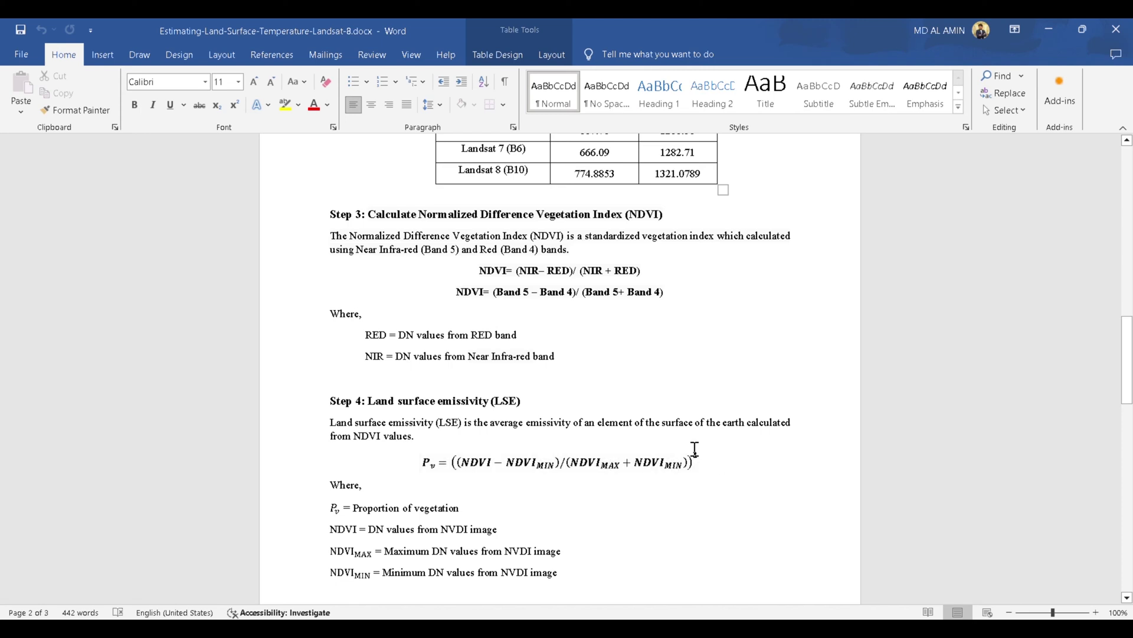
Return from Word to ArcMap, reopen Raster Calculator and start the proportion of vegetation expression with Square(("ndvi" + ).
{"action": "left_click", "coordinate": [1048, 29]}
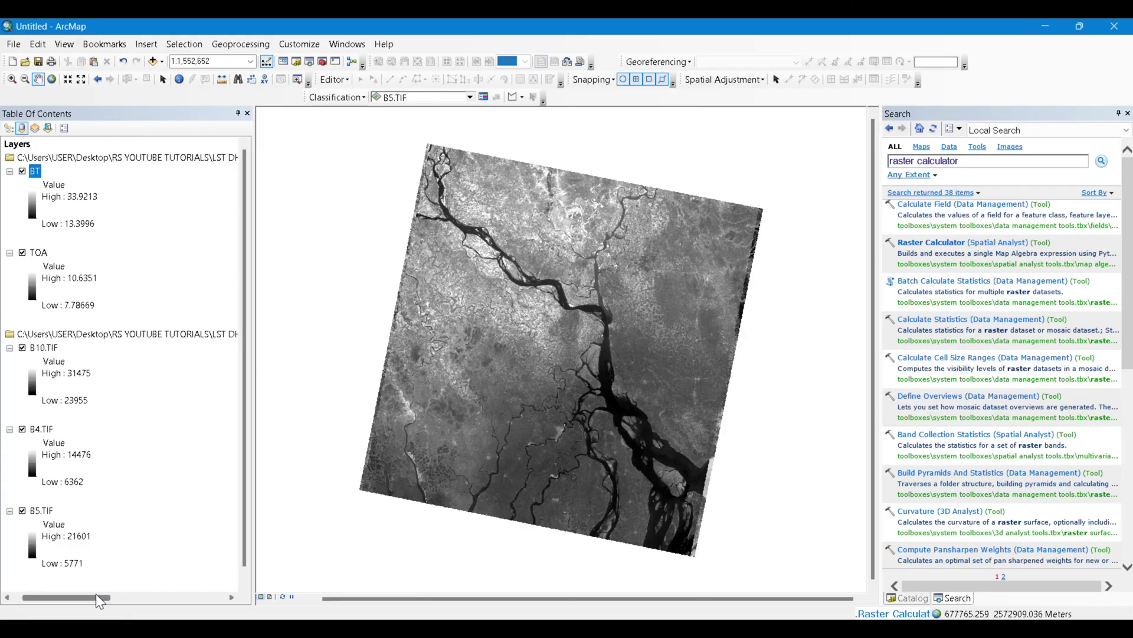
{"action": "left_click_drag", "start_coordinate": [96, 595], "coordinate": [86, 596]}
{"action": "left_click", "coordinate": [933, 243]}
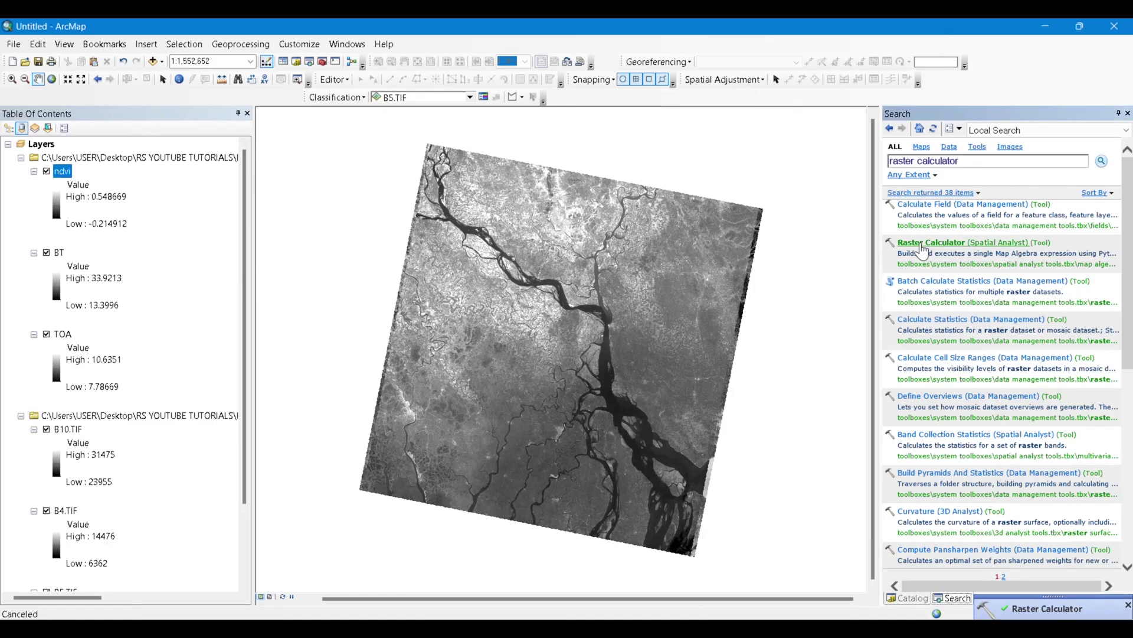
{"action": "left_click", "coordinate": [942, 245]}
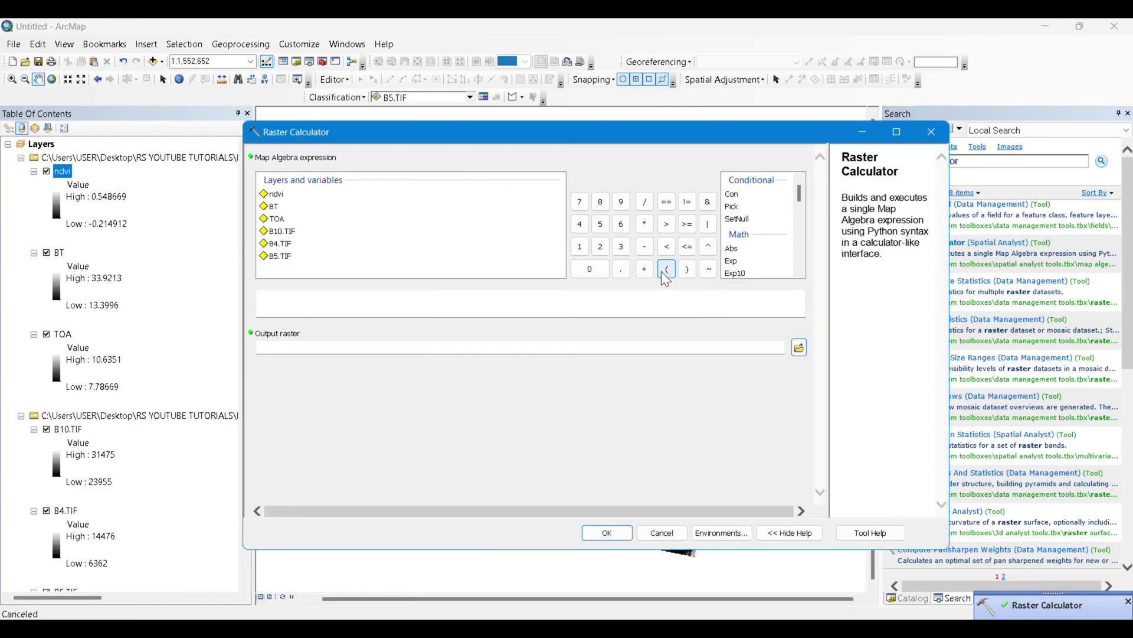
{"action": "left_click_drag", "start_coordinate": [800, 193], "coordinate": [799, 216]}
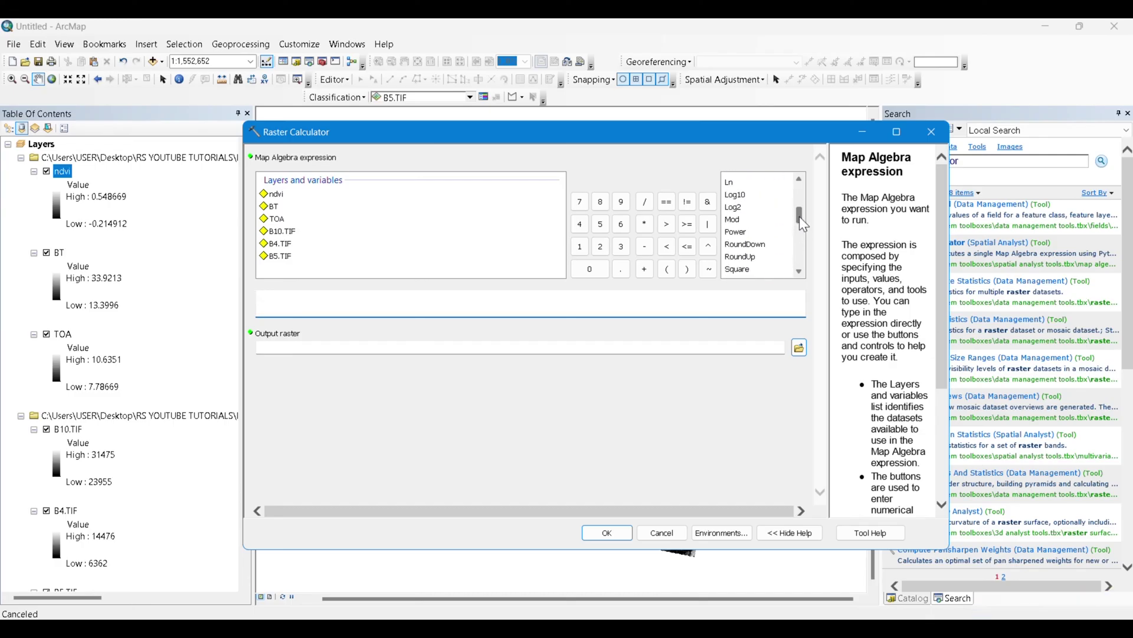
{"action": "double_click", "coordinate": [730, 269]}
{"action": "double_click", "coordinate": [276, 195]}
{"action": "left_click", "coordinate": [646, 247]}
Copy the ndvi layer's minimum from its legend and insert it as 0.214912 after the plus sign in the expression.
{"action": "left_click", "coordinate": [96, 227]}
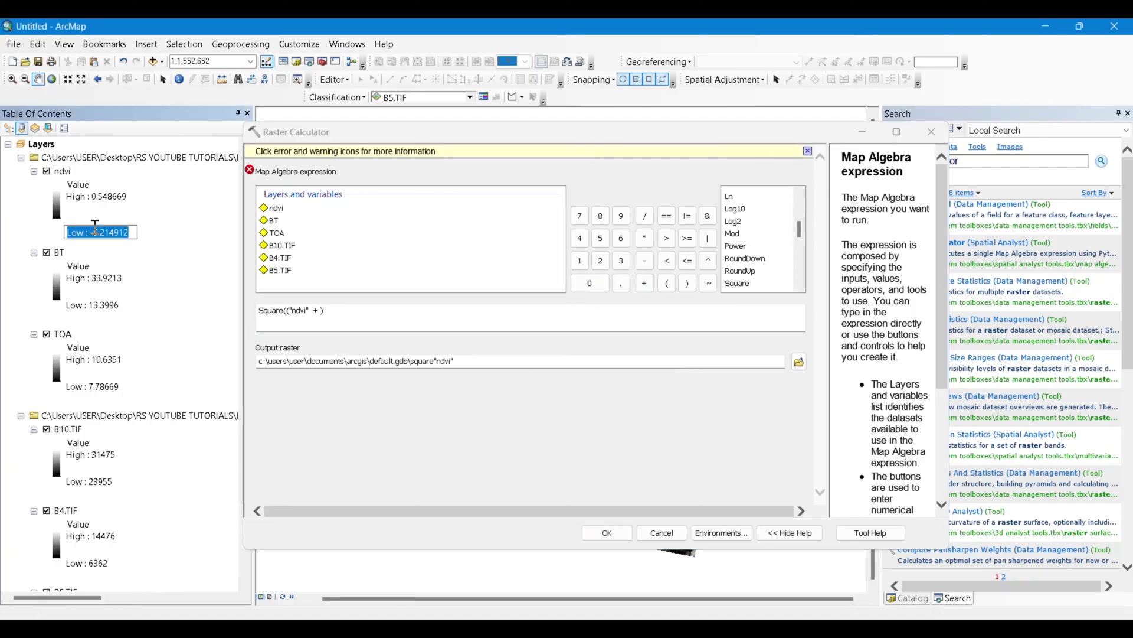
{"action": "left_click_drag", "start_coordinate": [93, 233], "coordinate": [133, 234]}
{"action": "key", "text": "ctrl+c"}
{"action": "left_click", "coordinate": [321, 310]}
{"action": "key", "text": "ctrl+v"}
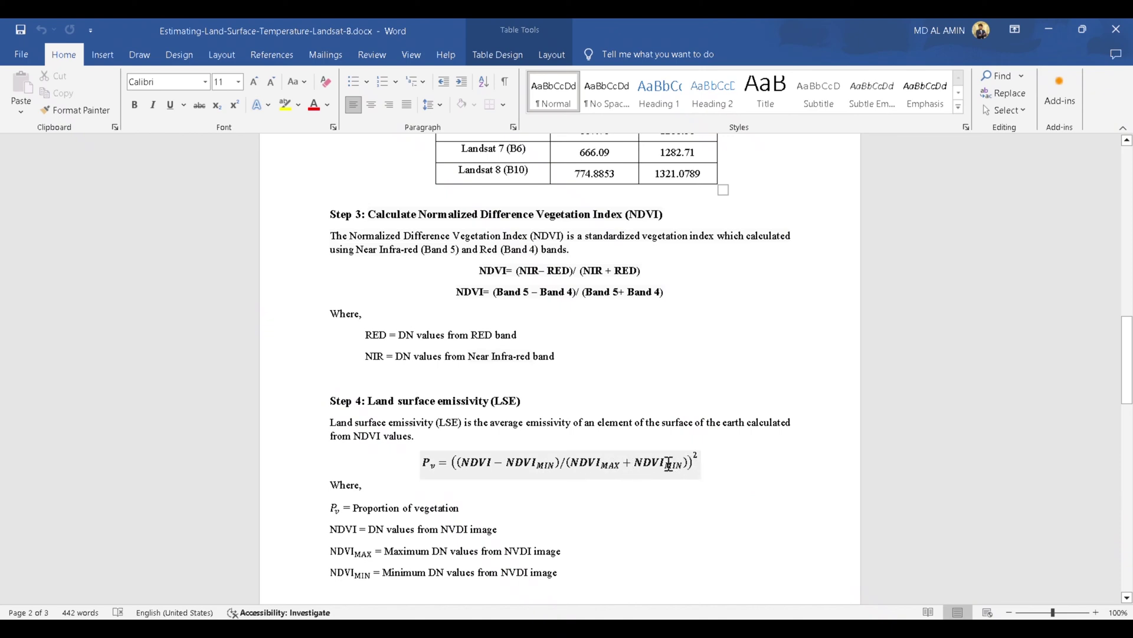
Return from the Word formula to ArcMap and copy the ndvi maximum, 0.548669, from the legend into the expression's denominator.
{"action": "left_click", "coordinate": [1049, 29]}
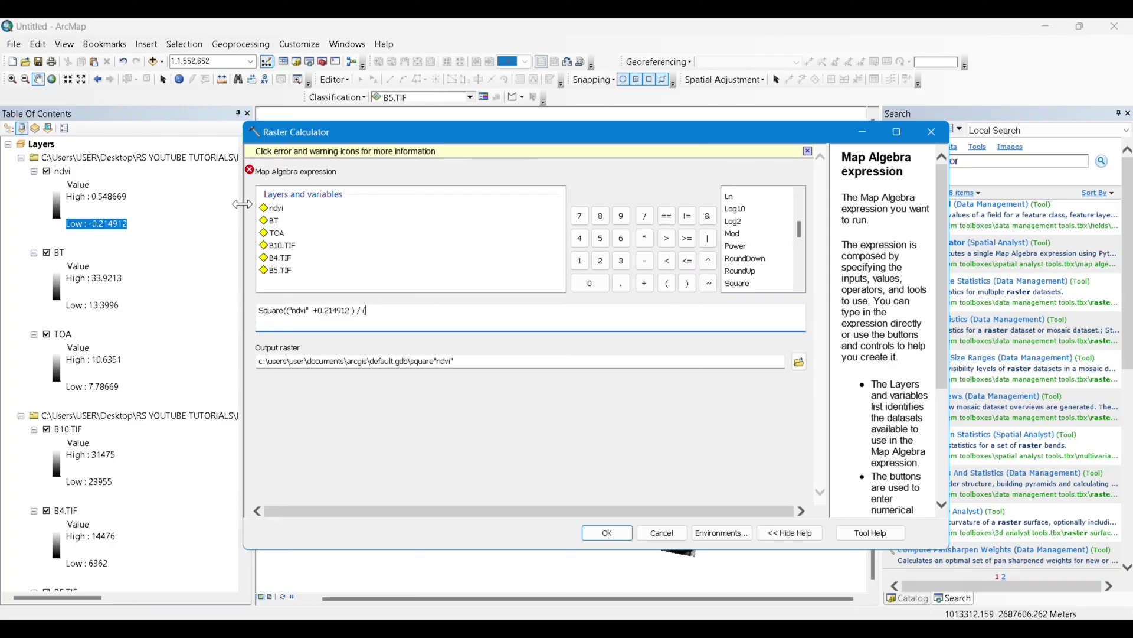
{"action": "left_click", "coordinate": [96, 198]}
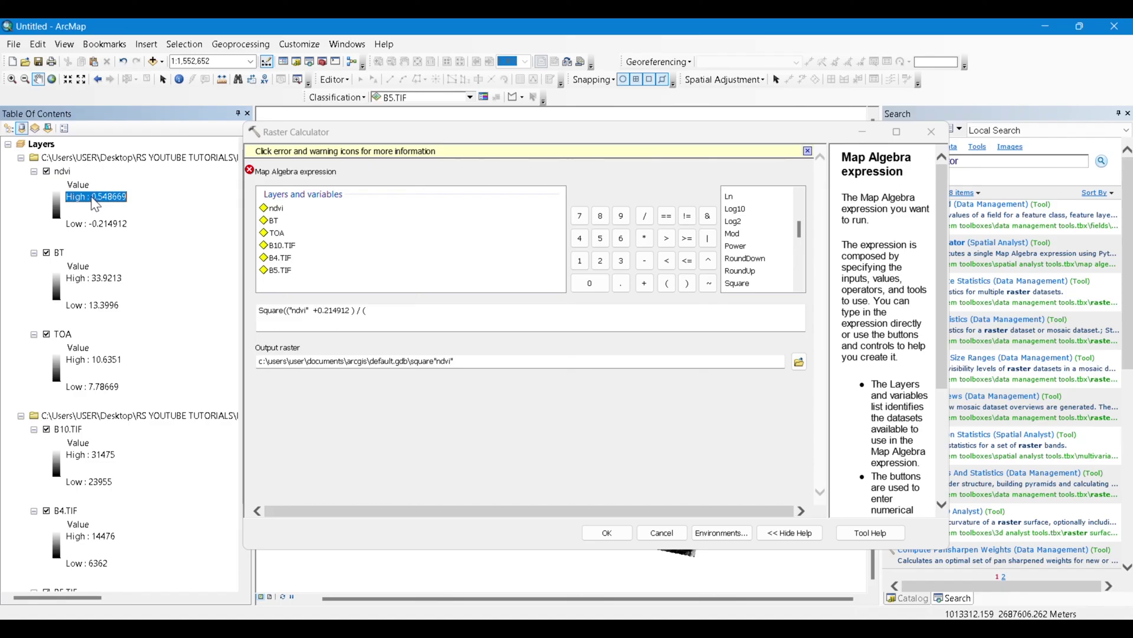
{"action": "left_click", "coordinate": [93, 196]}
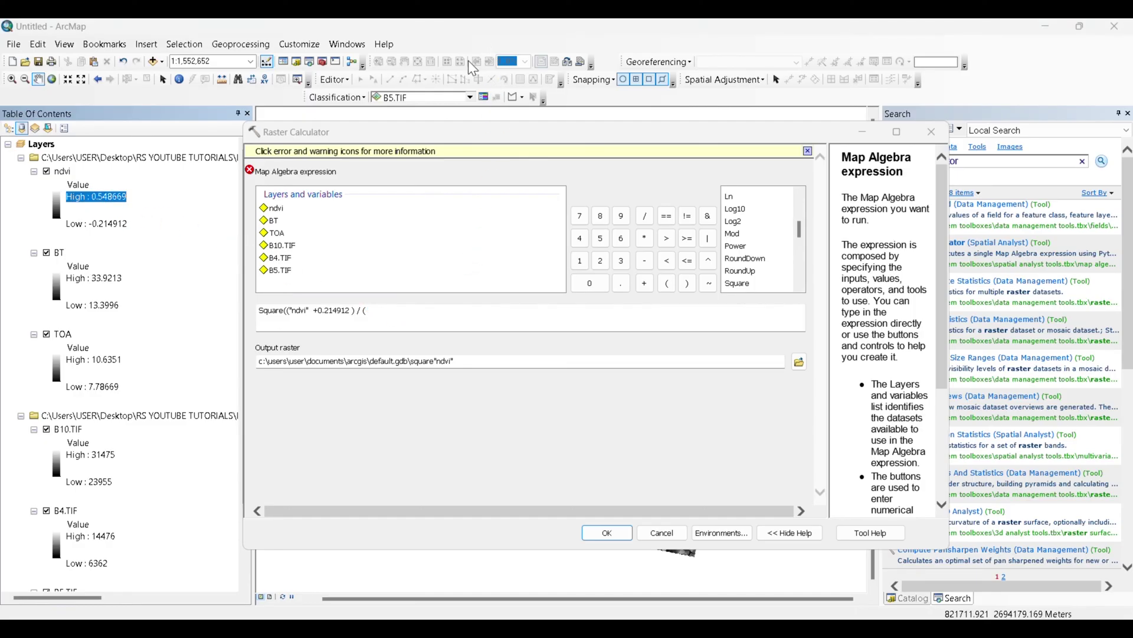
{"action": "left_click", "coordinate": [111, 198]}
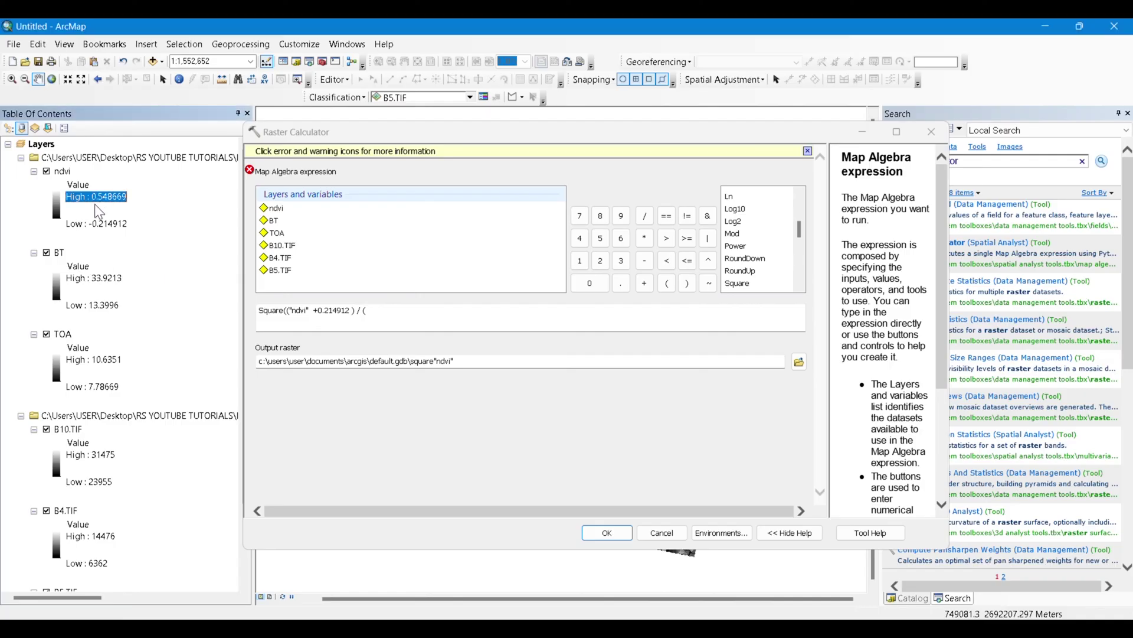
{"action": "left_click", "coordinate": [99, 225]}
{"action": "left_click", "coordinate": [95, 199]}
{"action": "left_click", "coordinate": [98, 199]}
{"action": "left_click_drag", "start_coordinate": [95, 198], "coordinate": [136, 198]}
{"action": "key", "text": "ctrl+c"}
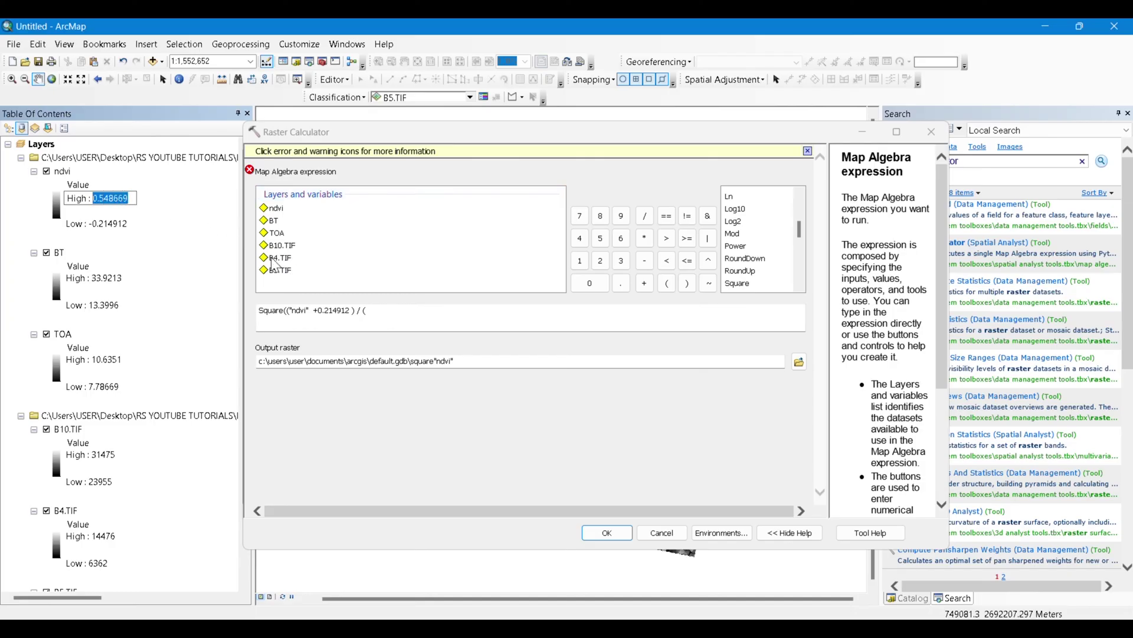
{"action": "left_click", "coordinate": [376, 312]}
{"action": "key", "text": "ctrl+v"}
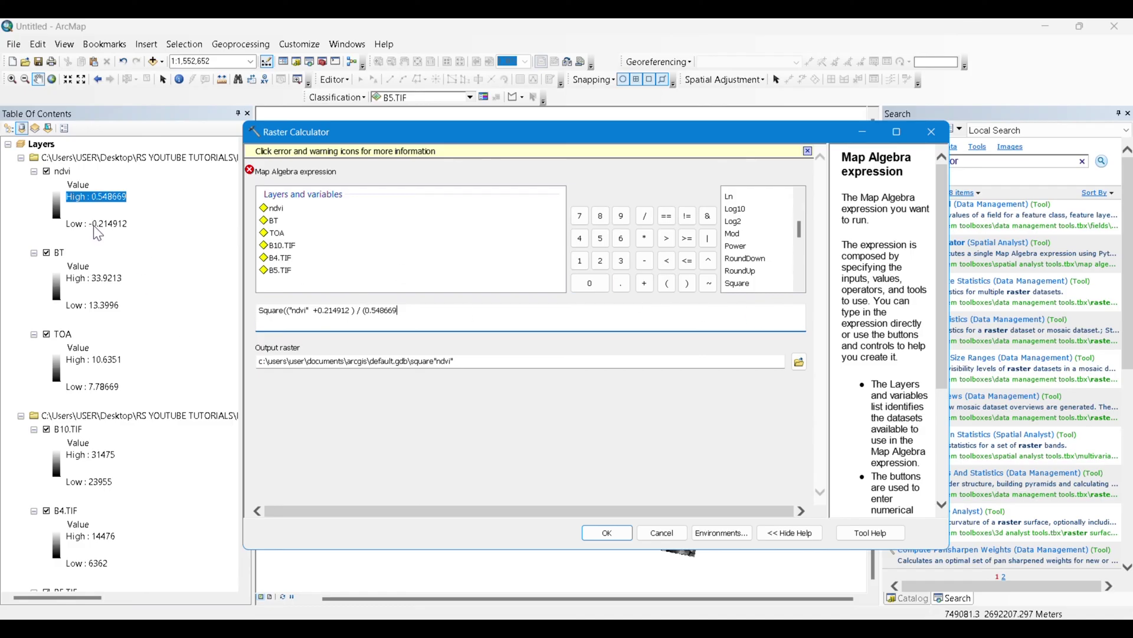
Add a minus sign to the expression's denominator, followed by the ndvi minimum's magnitude, 0.214912, copied from the legend.
{"action": "left_click", "coordinate": [643, 266]}
{"action": "left_click", "coordinate": [101, 230]}
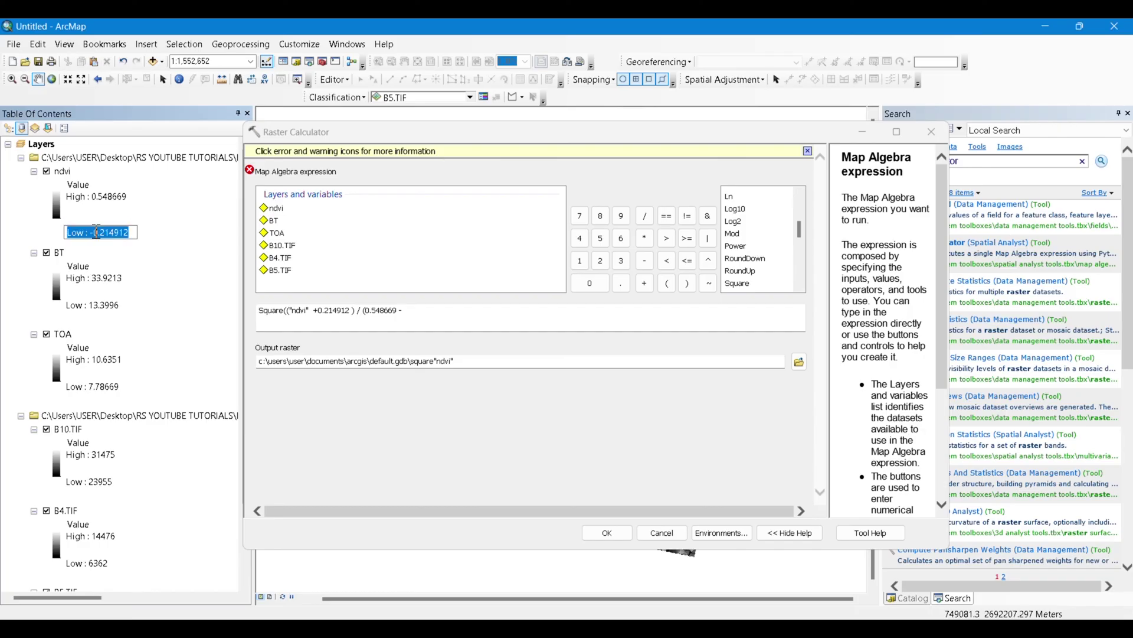
{"action": "left_click_drag", "start_coordinate": [97, 232], "coordinate": [129, 236]}
{"action": "key", "text": "ctrl+c"}
{"action": "left_click", "coordinate": [440, 311]}
{"action": "key", "text": "ctrl+v"}
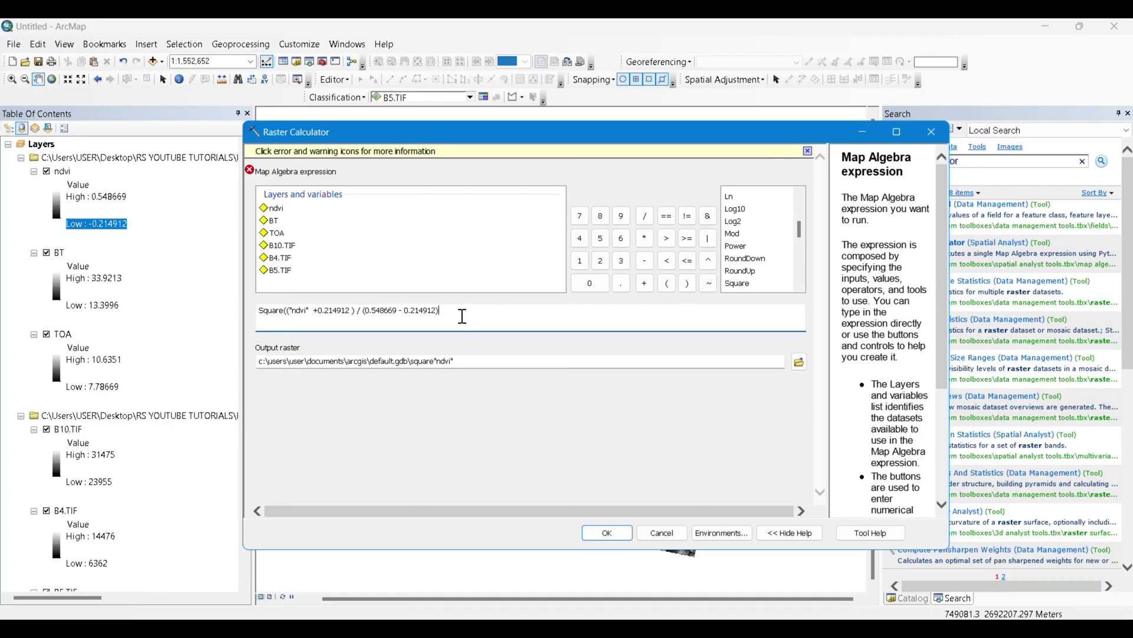
Close the expression's parentheses to complete Square(("ndvi" +0.214912 ) / (0.548669 - 0.214912)).
{"action": "left_click", "coordinate": [687, 284]}
{"action": "left_click", "coordinate": [562, 326]}
{"action": "key", "text": "BackSpace"}
{"action": "left_click", "coordinate": [490, 352]}
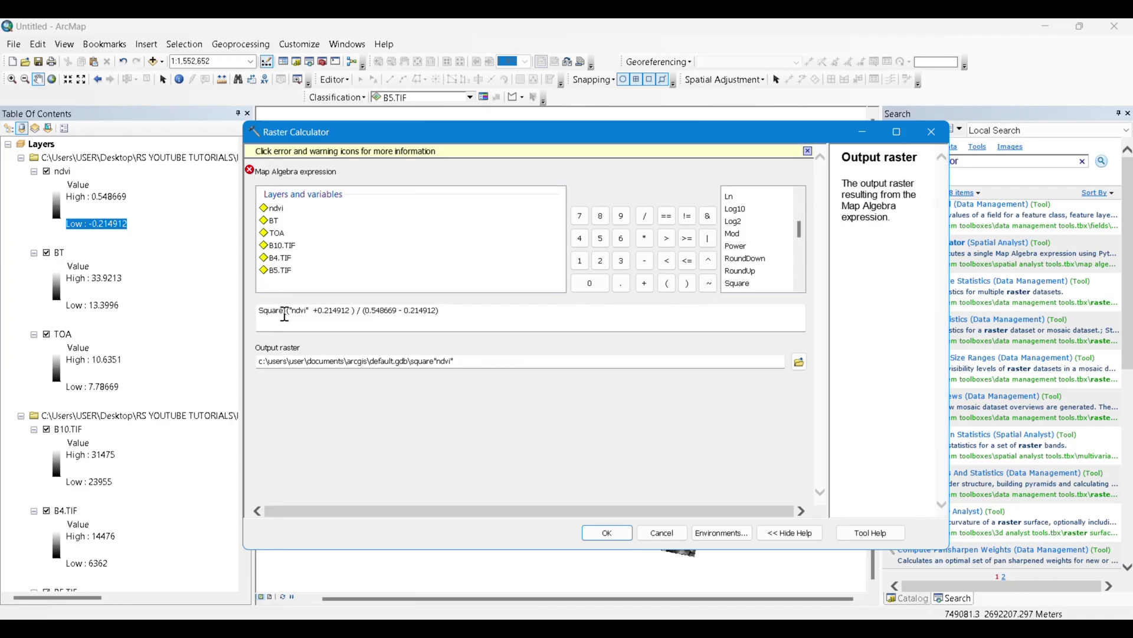
{"action": "left_click", "coordinate": [465, 314]}
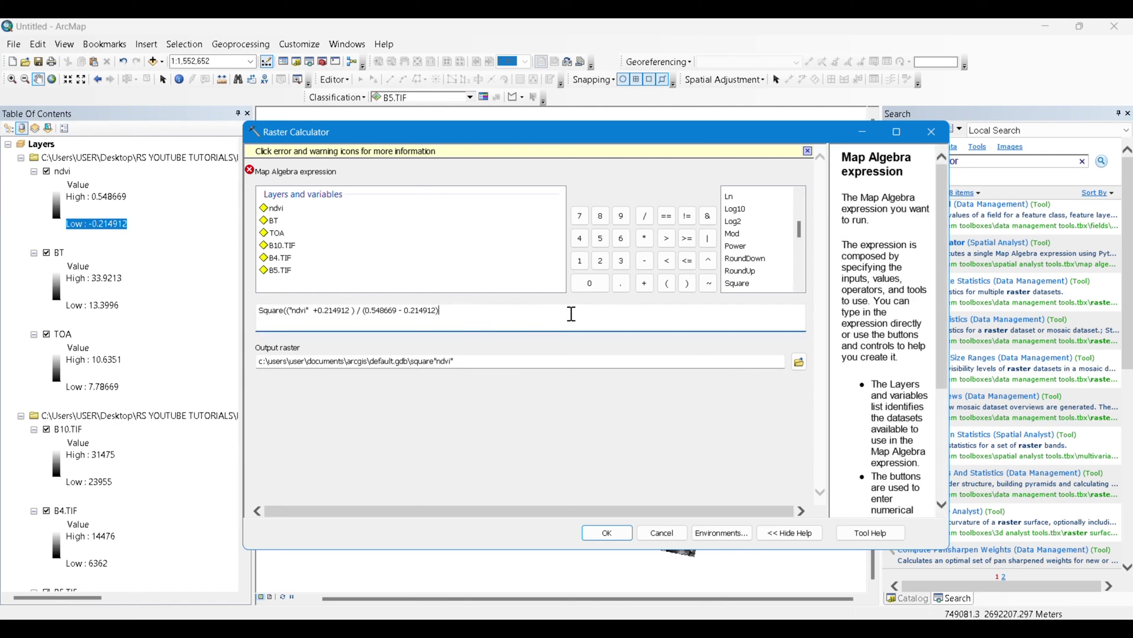
{"action": "left_click", "coordinate": [685, 285]}
{"action": "left_click", "coordinate": [338, 349]}
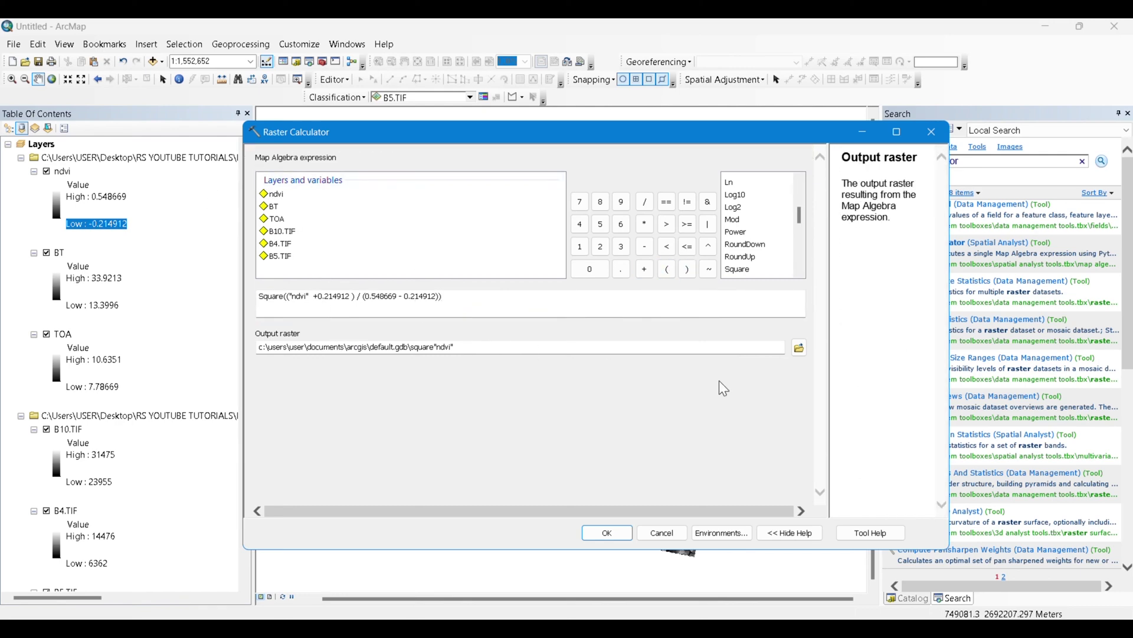
Set the output raster to PV in the output folder and run the proportion of vegetation calculation.
{"action": "left_click", "coordinate": [800, 347]}
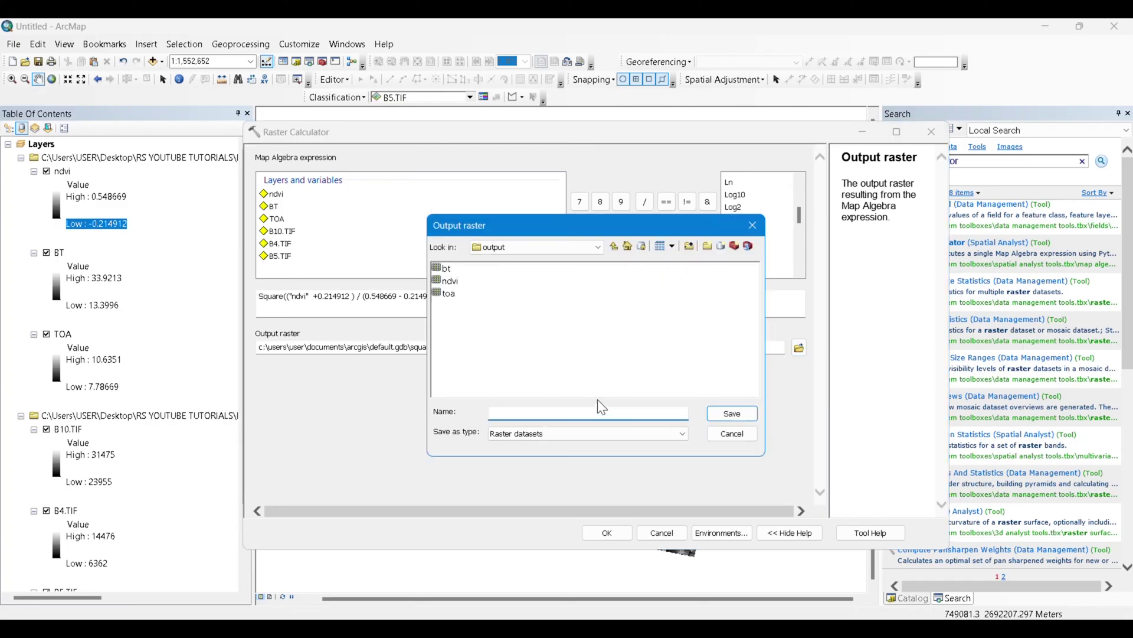
{"action": "type", "text": "PV"}
{"action": "left_click", "coordinate": [729, 413]}
{"action": "left_click", "coordinate": [603, 533]}
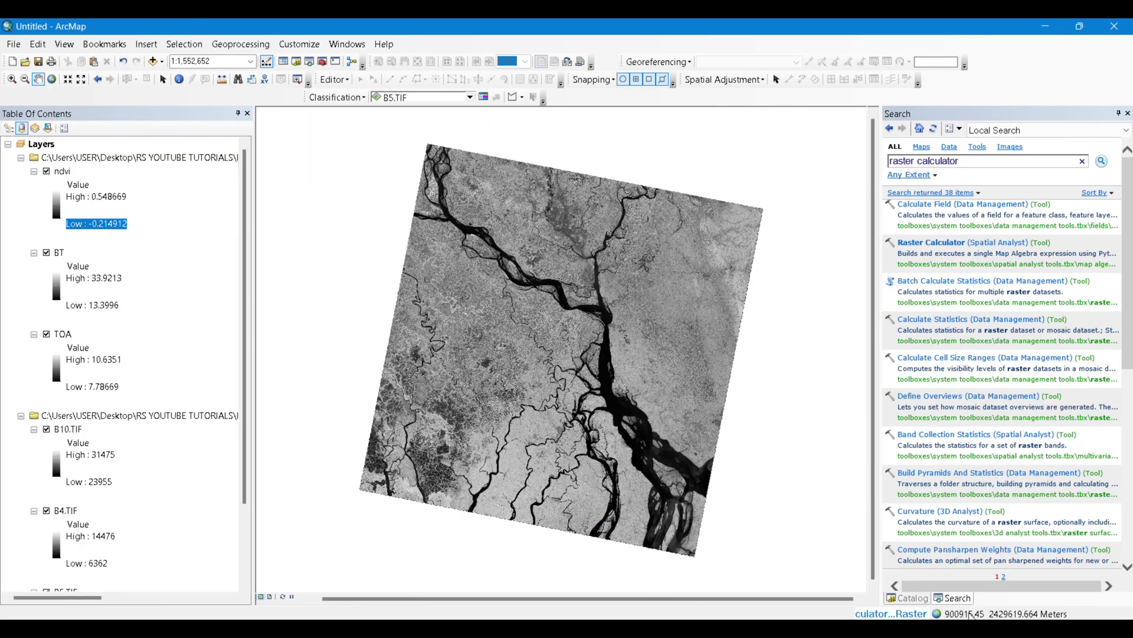
Switch to the Word document and read the land surface emissivity formula under Step 4.
{"action": "key", "text": "alt+Tab"}
{"action": "left_click", "coordinate": [918, 385]}
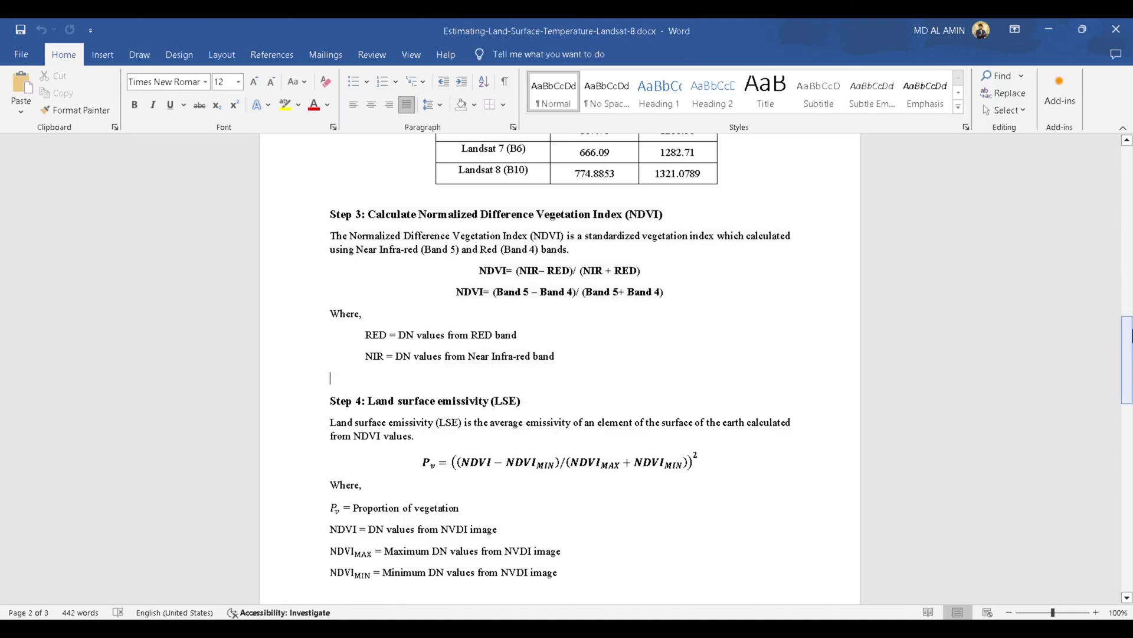
{"action": "left_click_drag", "start_coordinate": [1127, 339], "coordinate": [1130, 381]}
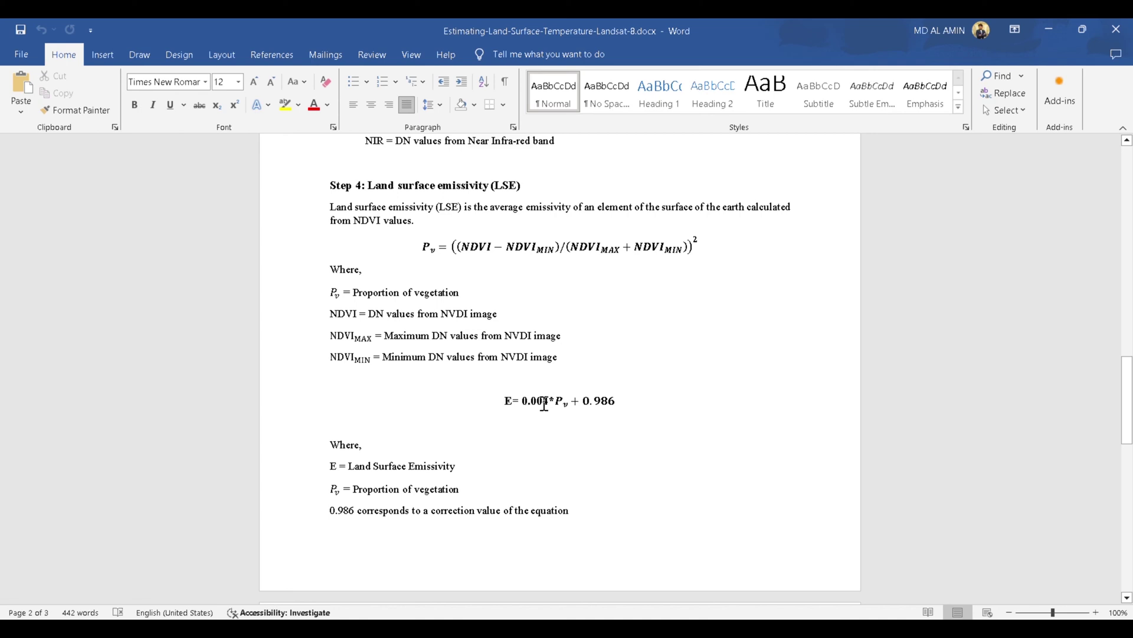
{"action": "left_click", "coordinate": [586, 400]}
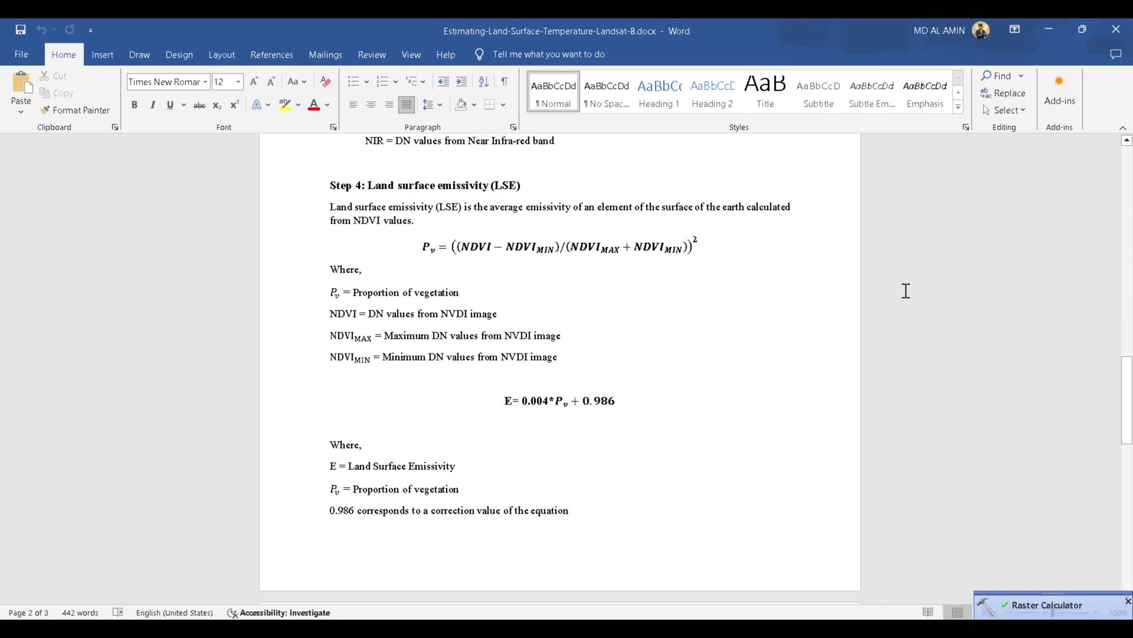
Return to ArcMap, reopen Raster Calculator and start the emissivity expression with 0.004 * "PV".
{"action": "left_click", "coordinate": [1049, 31]}
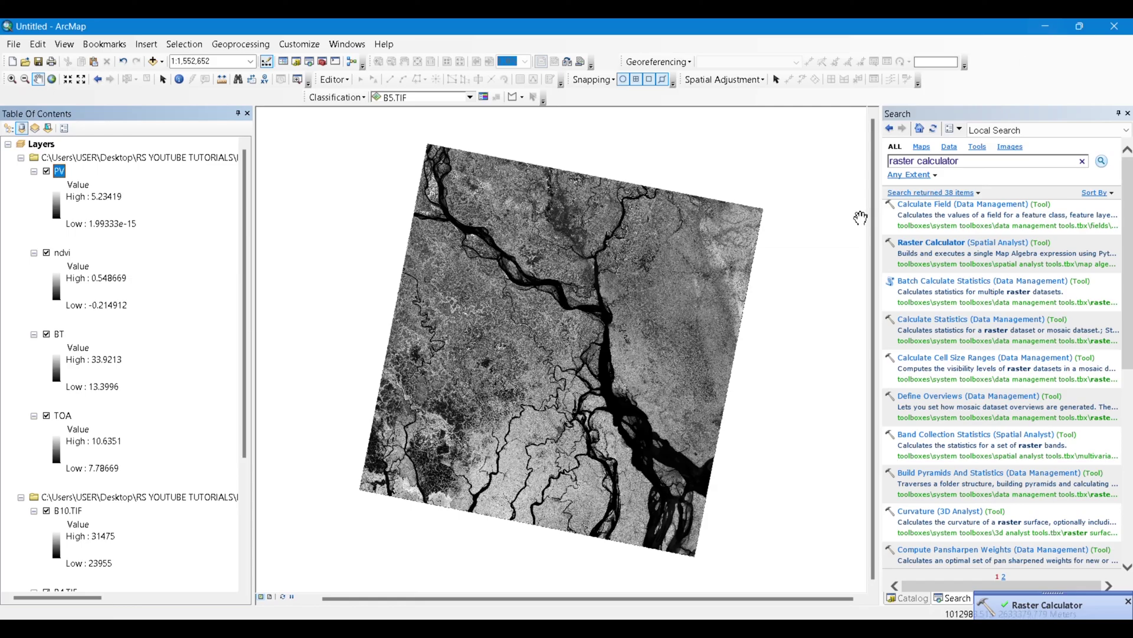
{"action": "left_click", "coordinate": [935, 260]}
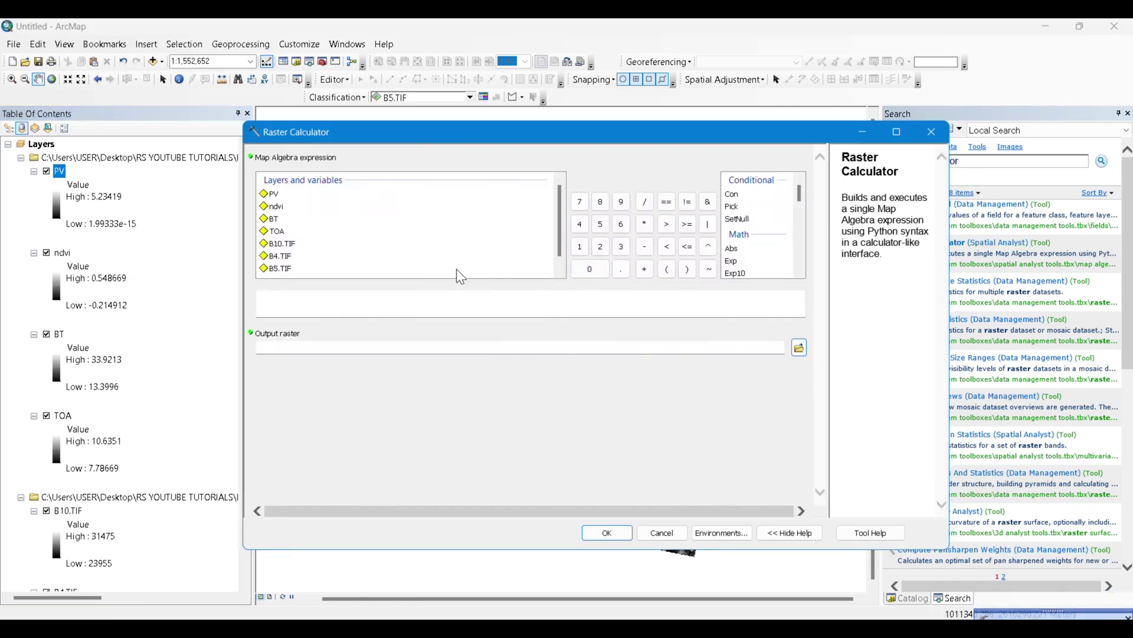
{"action": "left_click", "coordinate": [585, 269]}
{"action": "left_click", "coordinate": [618, 270]}
{"action": "double_click", "coordinate": [592, 268]}
{"action": "left_click", "coordinate": [581, 224]}
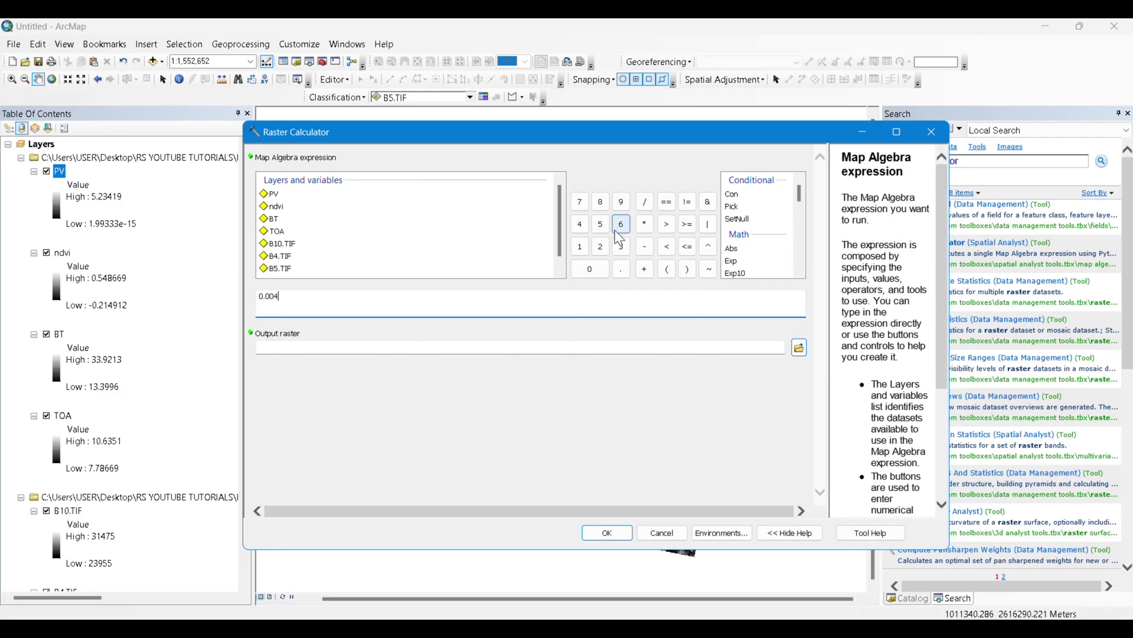
{"action": "left_click", "coordinate": [645, 224]}
{"action": "double_click", "coordinate": [272, 195]}
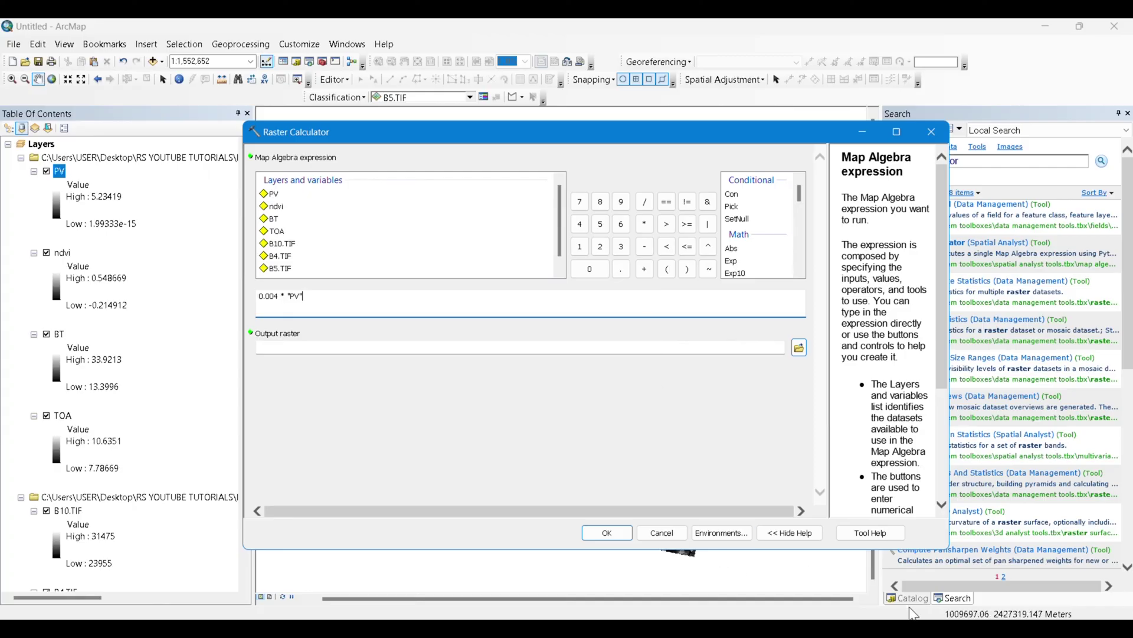
Append + 0.986 to the emissivity expression and check it against the formula in Word.
{"action": "key", "text": "alt+Tab"}
{"action": "key", "text": "alt+Tab"}
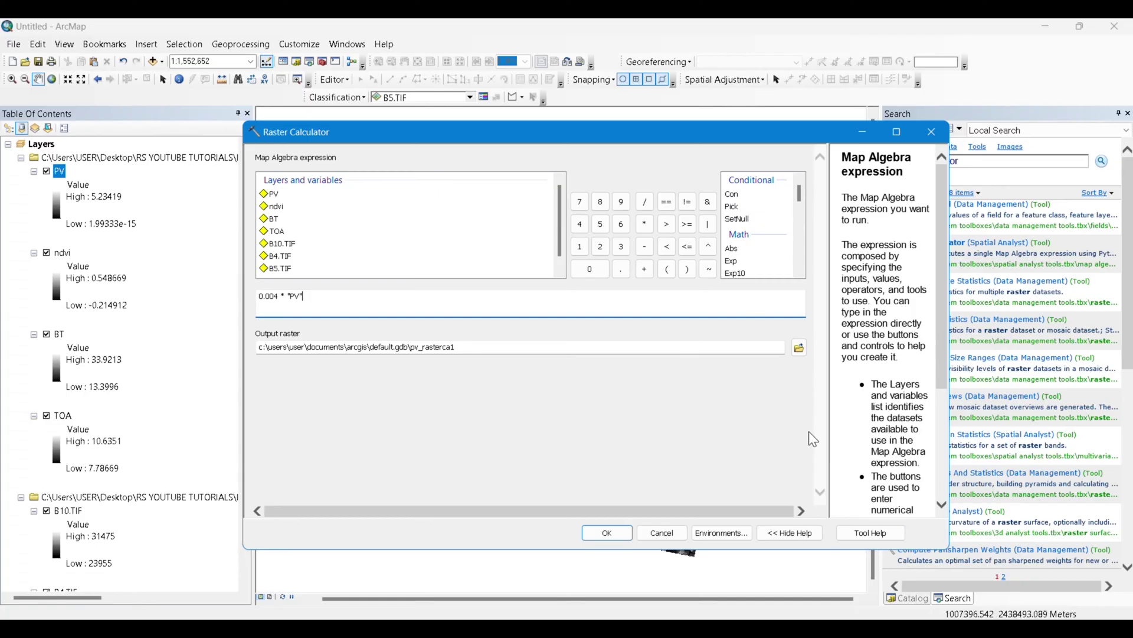
{"action": "left_click", "coordinate": [622, 268]}
{"action": "left_click", "coordinate": [622, 201]}
{"action": "left_click", "coordinate": [600, 202]}
{"action": "left_click", "coordinate": [622, 224]}
{"action": "key", "text": "alt+Tab"}
{"action": "key", "text": "alt+Tab"}
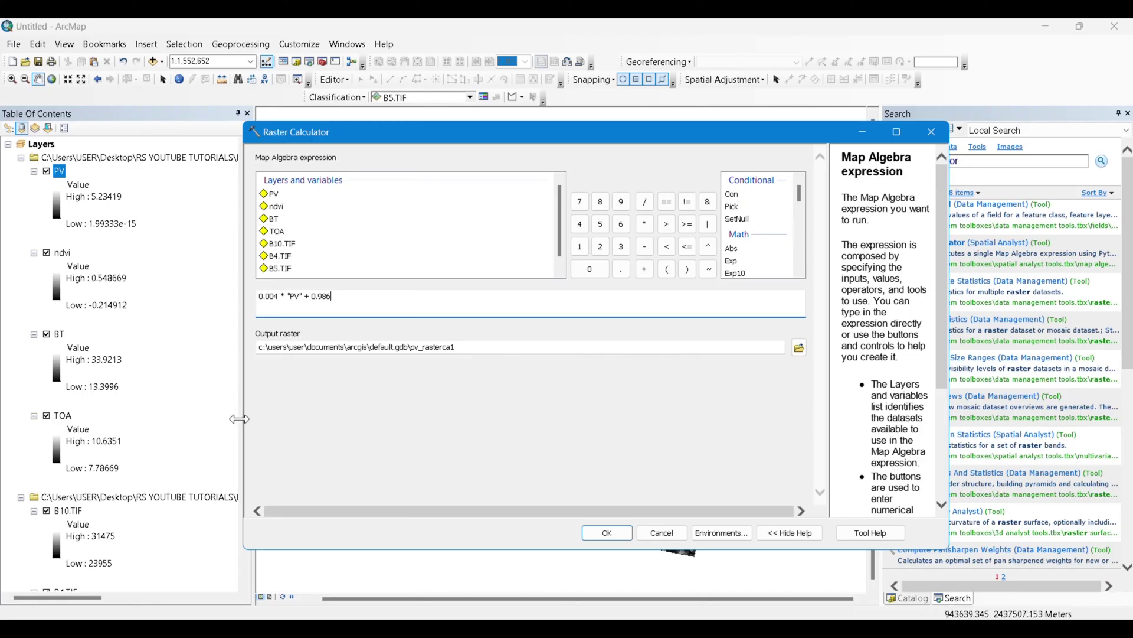
Set the output raster to E in the output folder and run the emissivity calculation.
{"action": "left_click", "coordinate": [799, 349]}
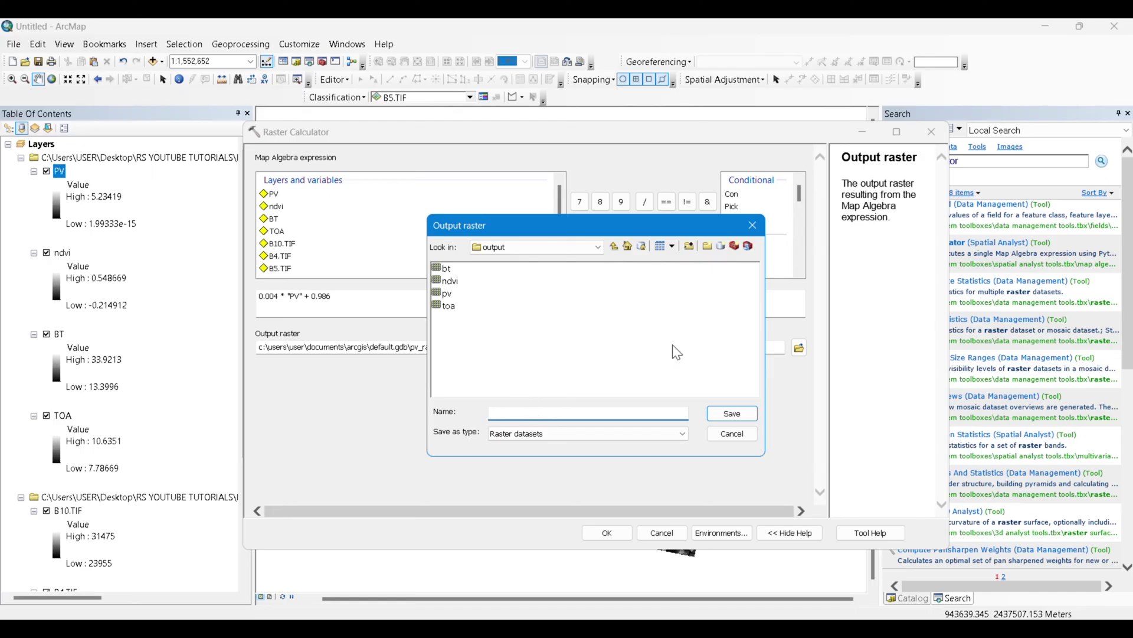
{"action": "type", "text": "E"}
{"action": "left_click", "coordinate": [732, 413]}
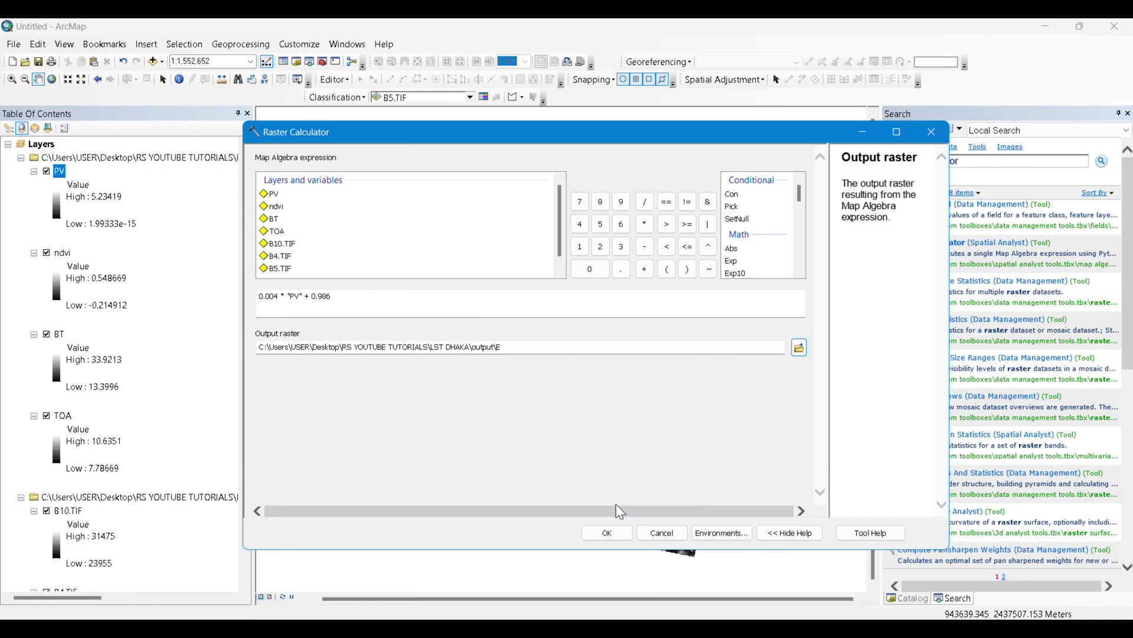
{"action": "left_click", "coordinate": [596, 537]}
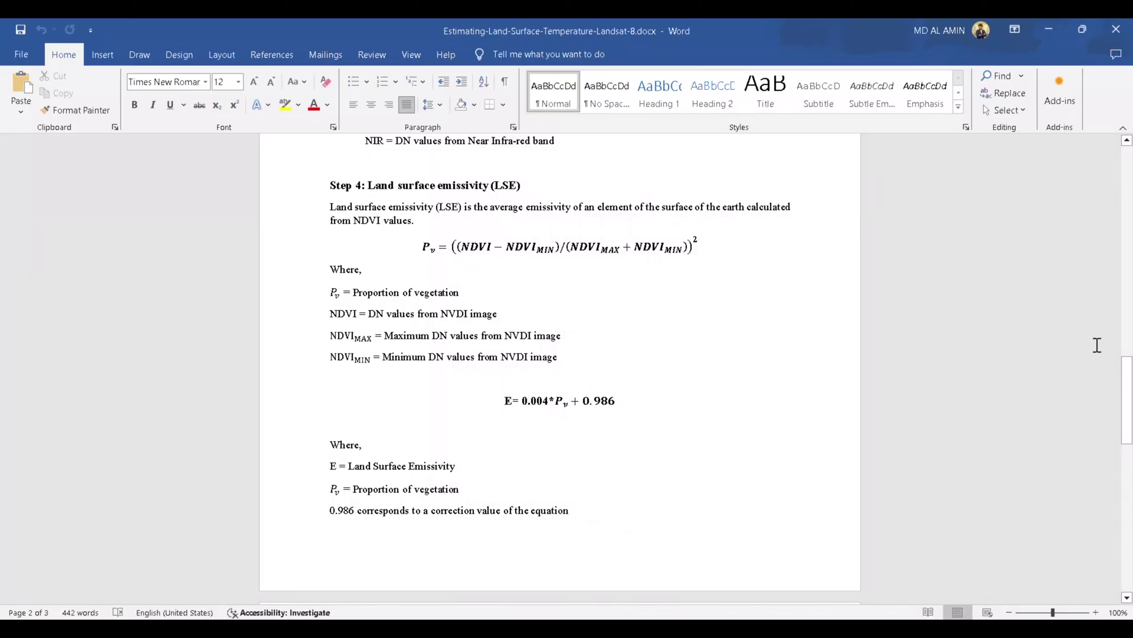
Read the Step 5 LST formula in Word, then start the Raster Calculator expression in ArcMap with "BT" / (1 + (.
{"action": "left_click_drag", "start_coordinate": [1127, 401], "coordinate": [1131, 469]}
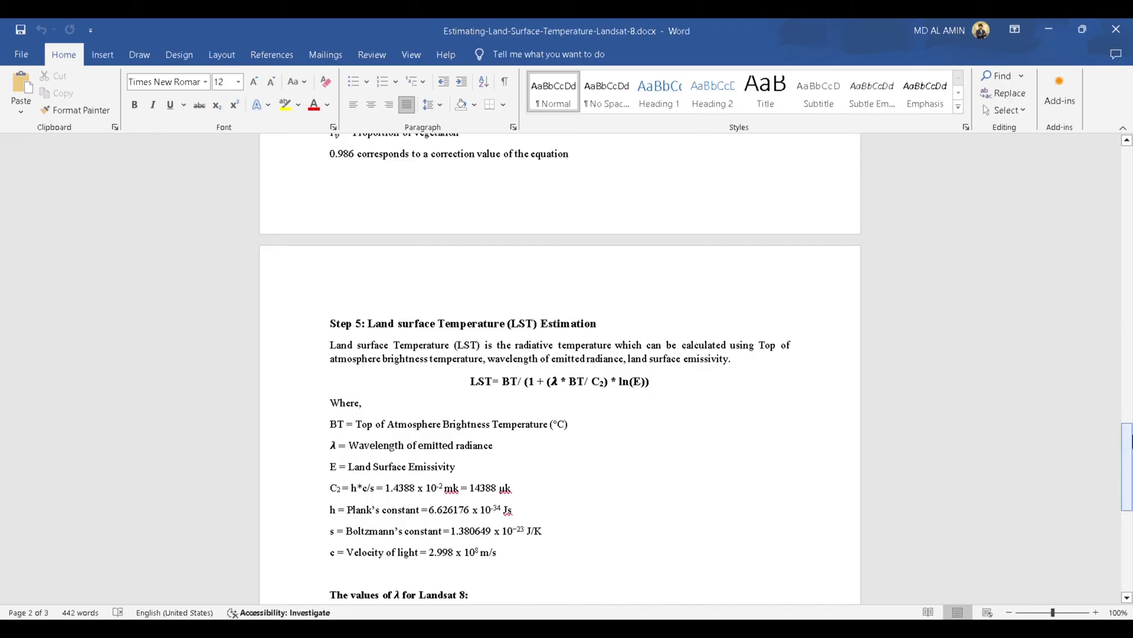
{"action": "left_click_drag", "start_coordinate": [1128, 466], "coordinate": [1128, 498]}
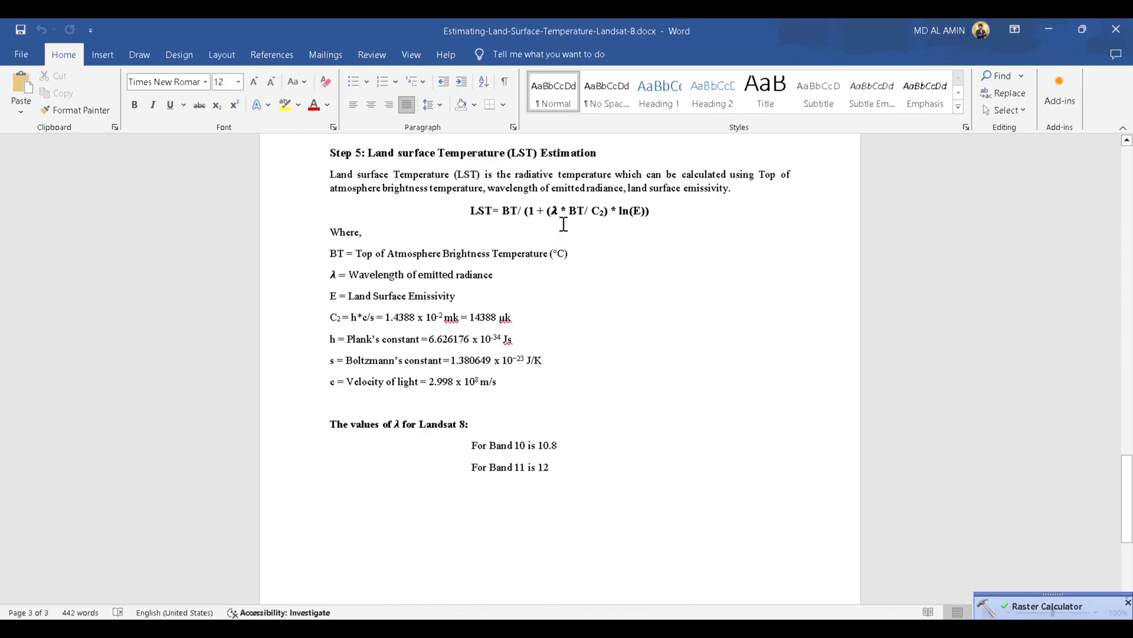
{"action": "left_click", "coordinate": [1042, 29]}
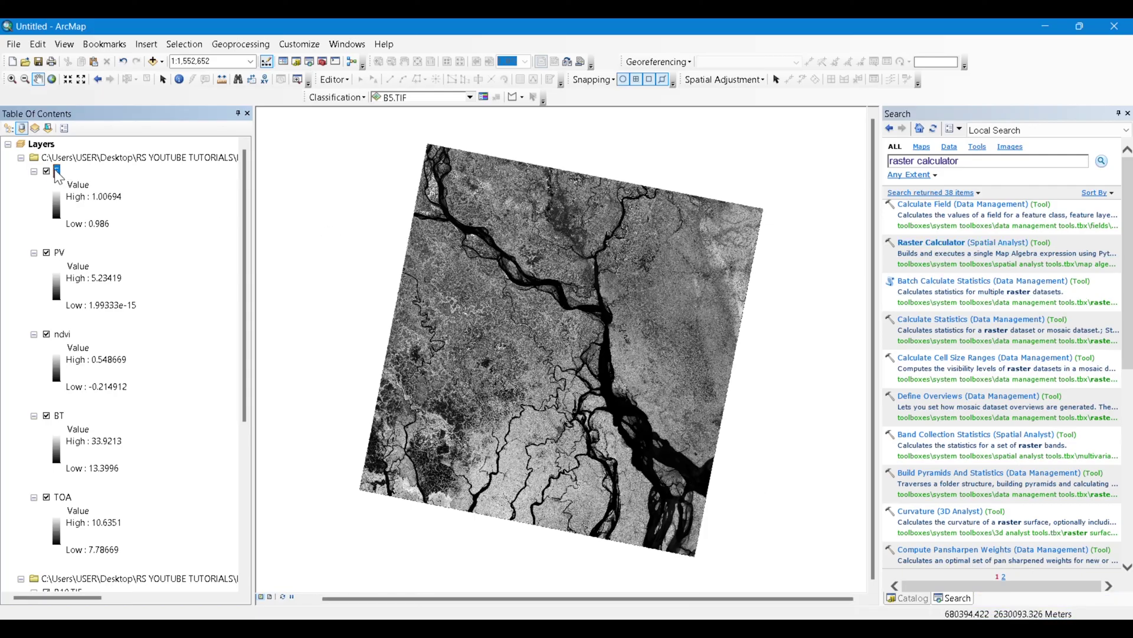
{"action": "left_click", "coordinate": [948, 243]}
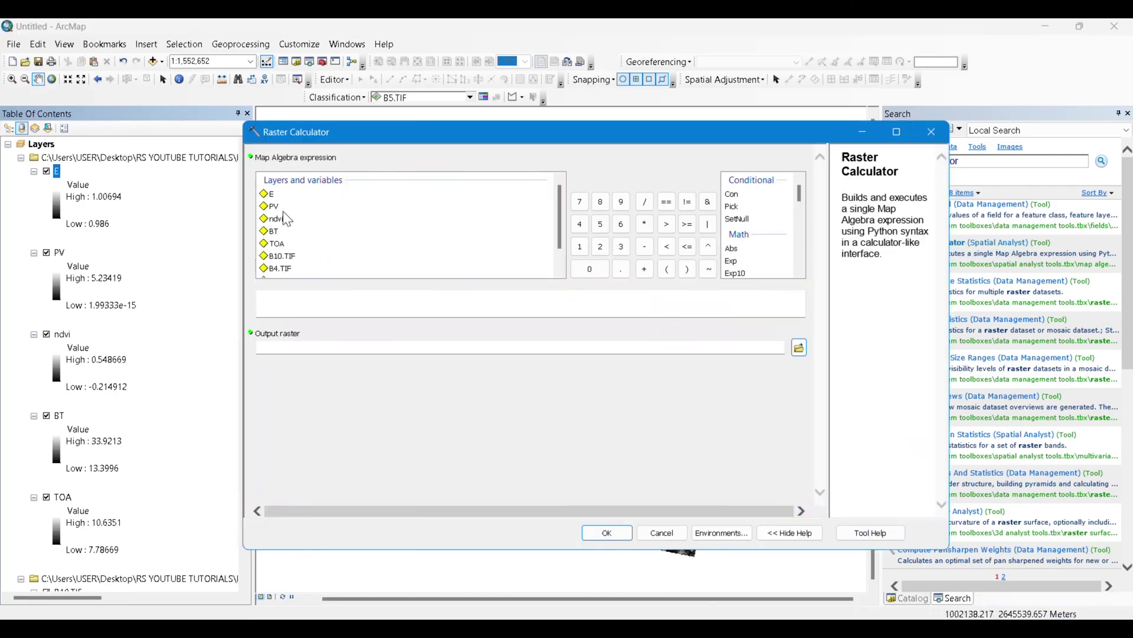
{"action": "left_click_drag", "start_coordinate": [562, 224], "coordinate": [563, 252]}
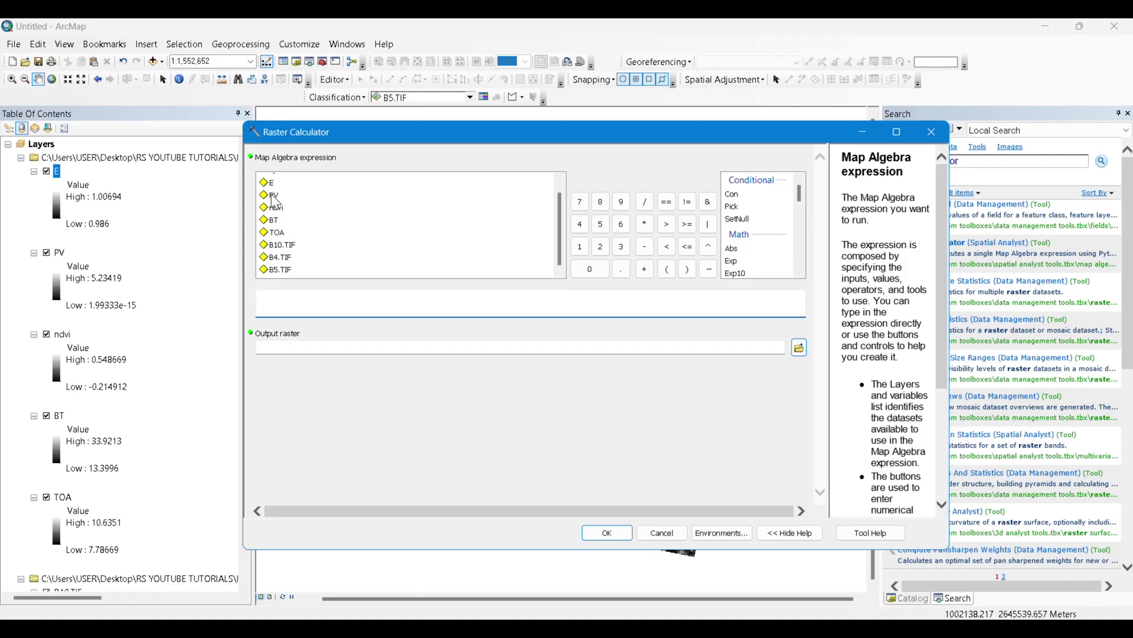
{"action": "double_click", "coordinate": [272, 220]}
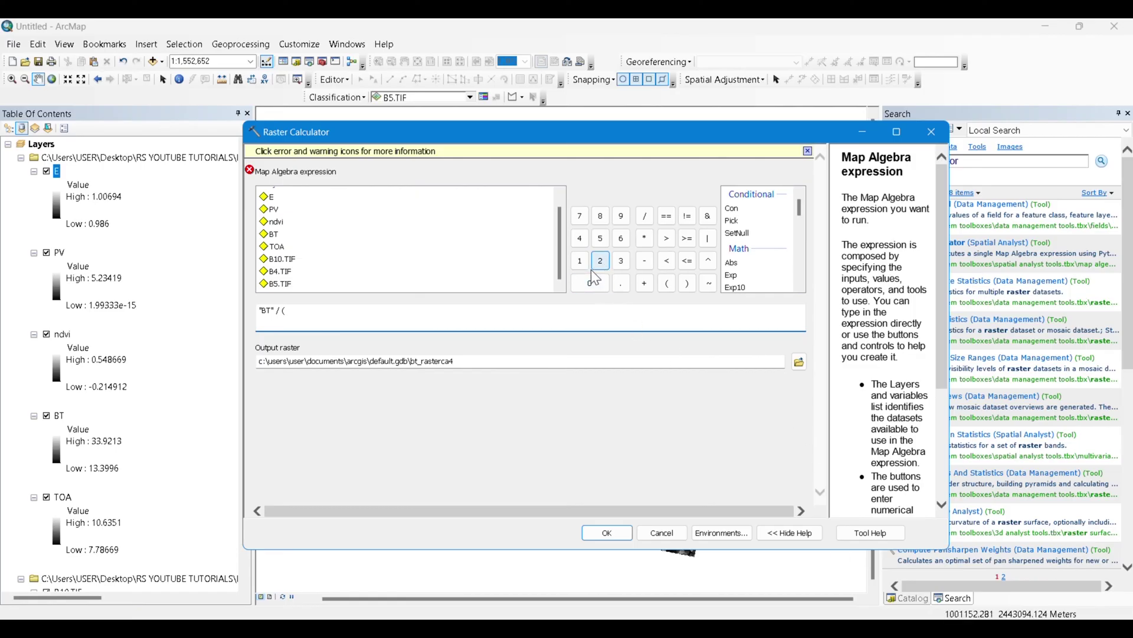
{"action": "type", "text": "1 + ("}
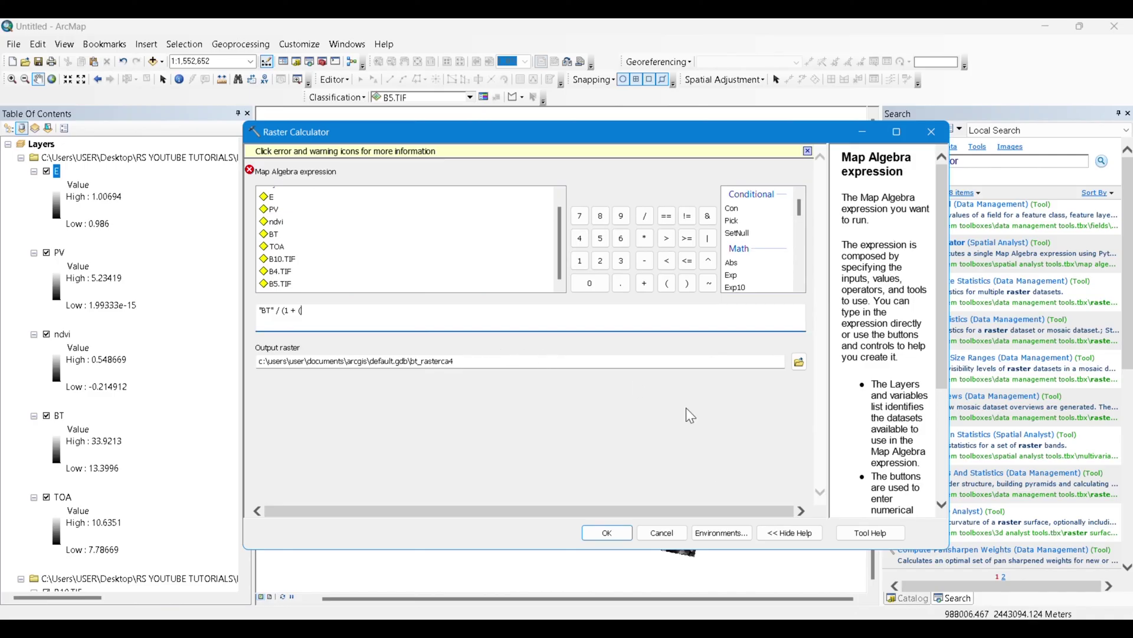
Extend the LST expression with the Band 10 wavelength multiplied by brightness temperature, 10.8 * "BT", checking the Word formula.
{"action": "left_click", "coordinate": [579, 261]}
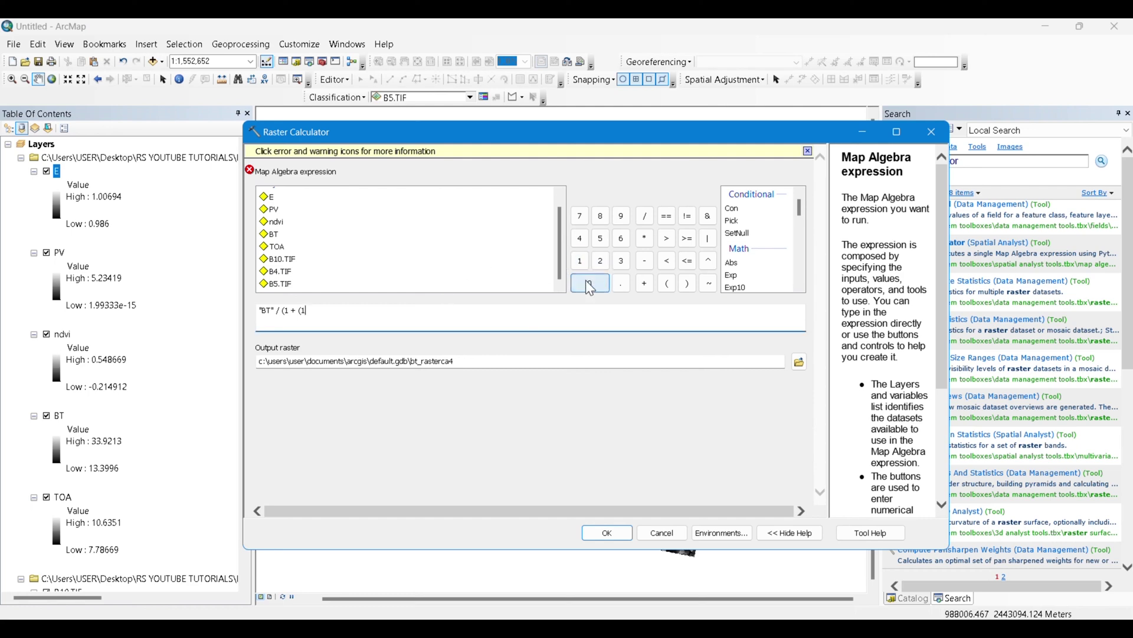
{"action": "left_click", "coordinate": [590, 283]}
{"action": "left_click", "coordinate": [621, 283]}
{"action": "left_click", "coordinate": [600, 216]}
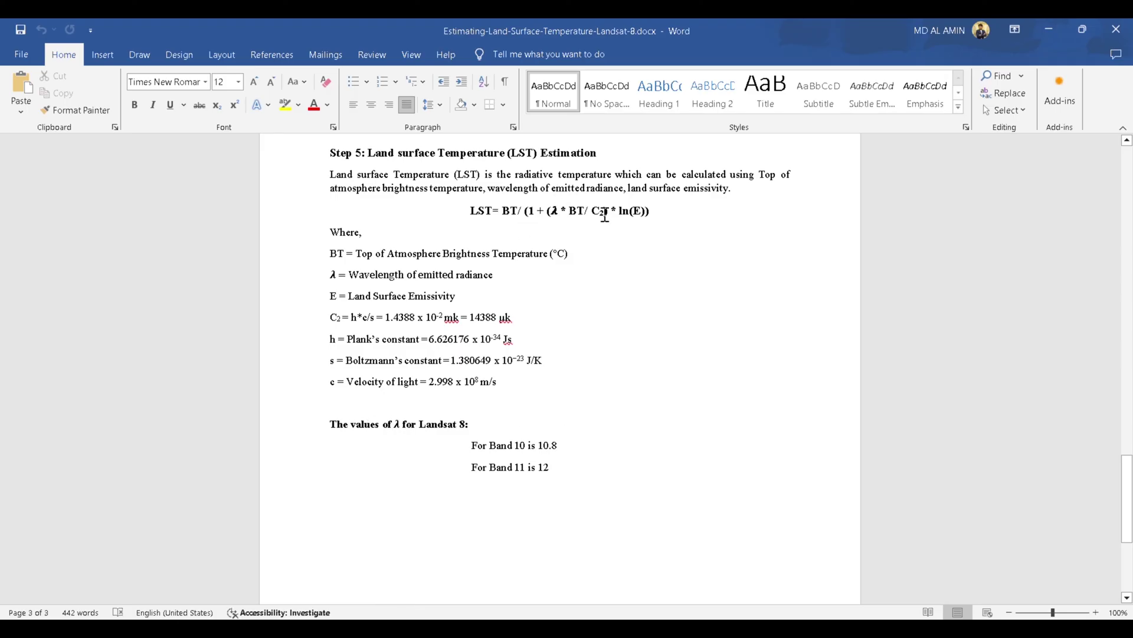
{"action": "mouse_move", "coordinate": [576, 494]}
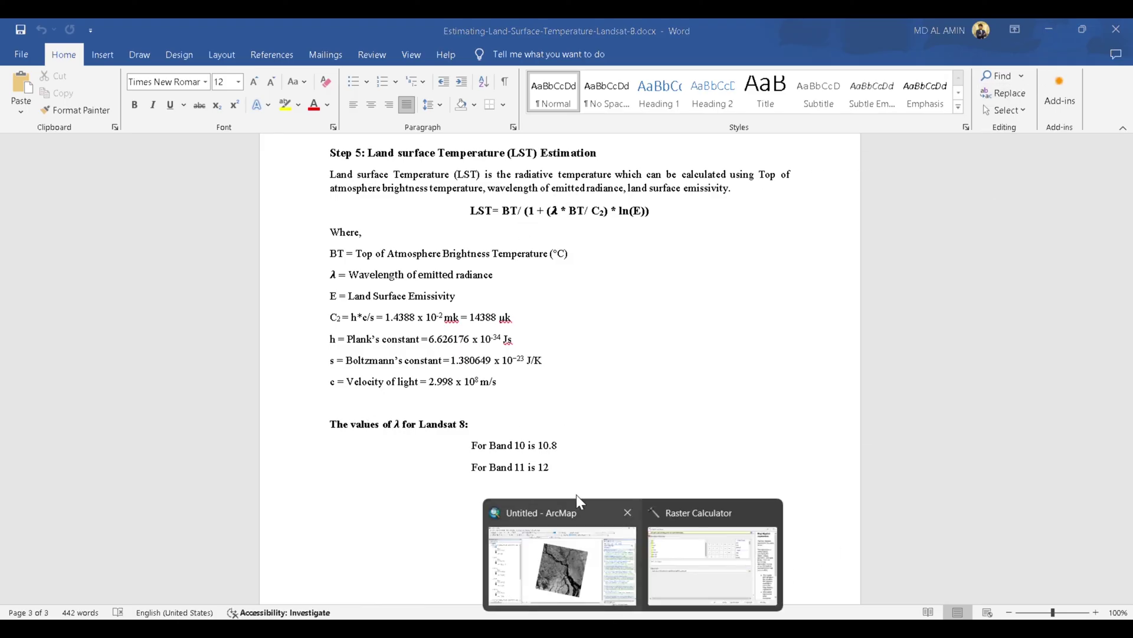
{"action": "left_click", "coordinate": [701, 535]}
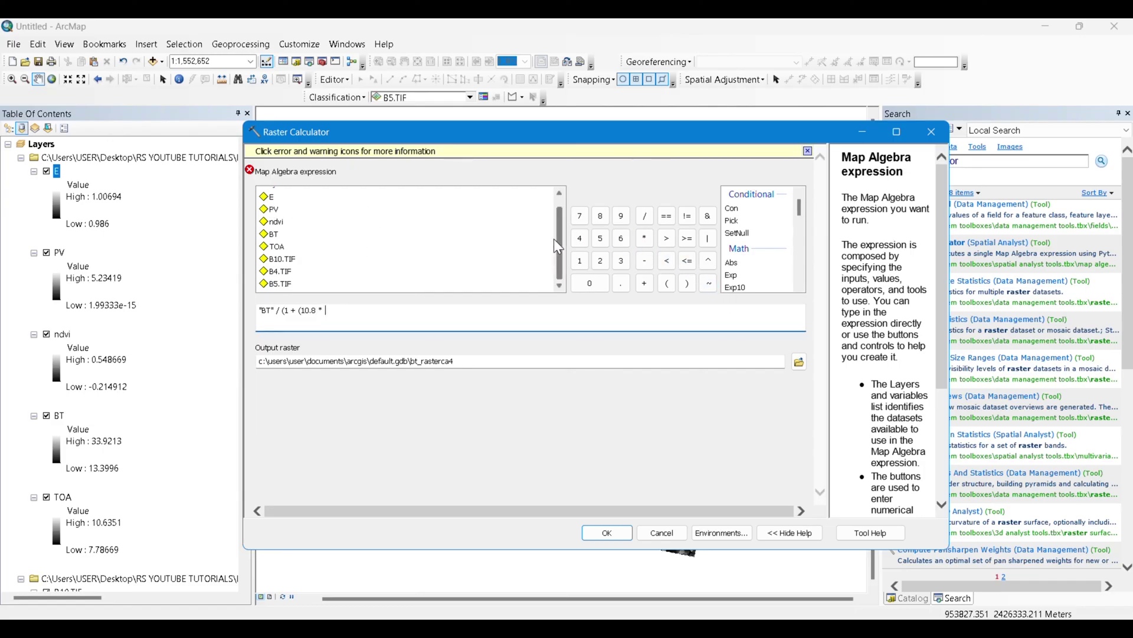
{"action": "left_click_drag", "start_coordinate": [556, 241], "coordinate": [553, 216]}
{"action": "double_click", "coordinate": [272, 245]}
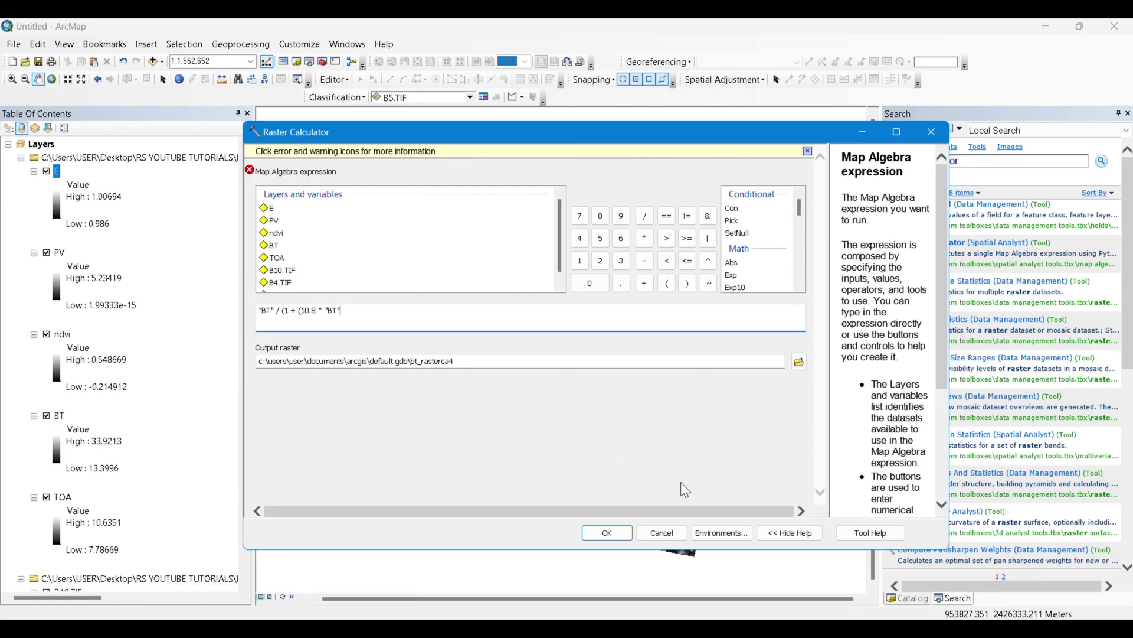
Look up the C2 constant in the Word formula and extend the LST expression in ArcMap with / 14388.
{"action": "key", "text": "alt+Tab"}
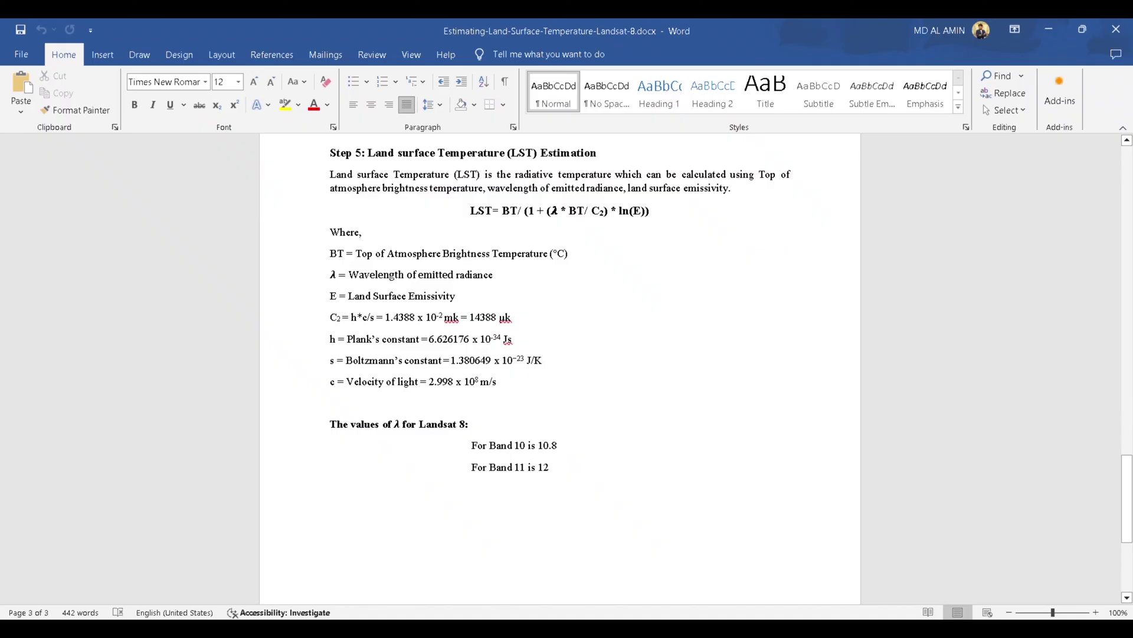
{"action": "key", "text": "alt+Tab"}
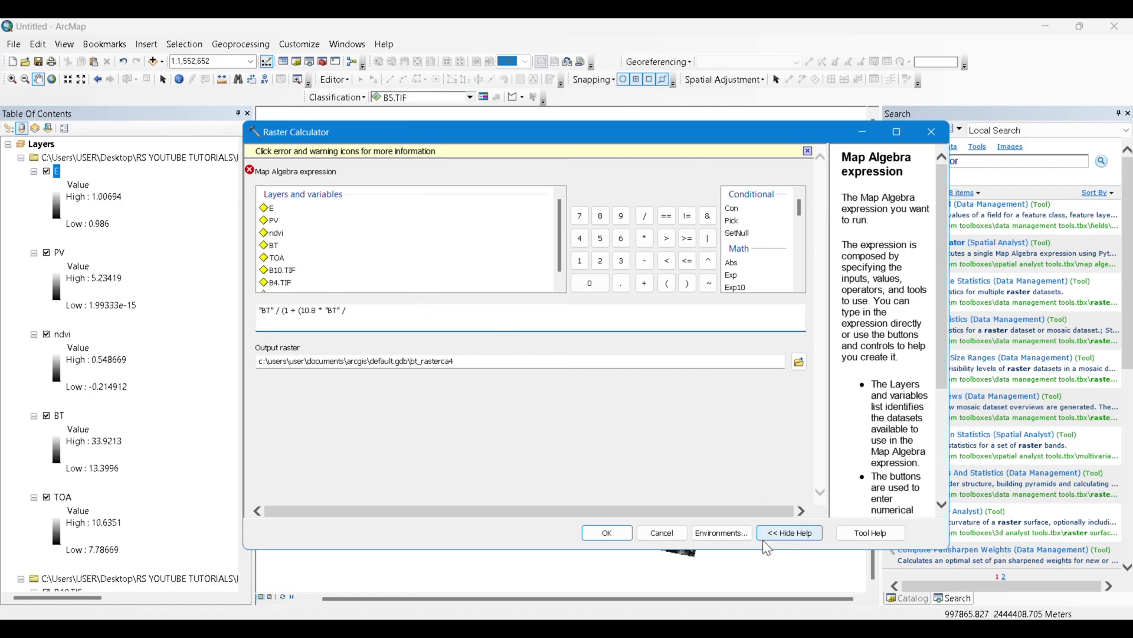
{"action": "key", "text": "alt+Tab"}
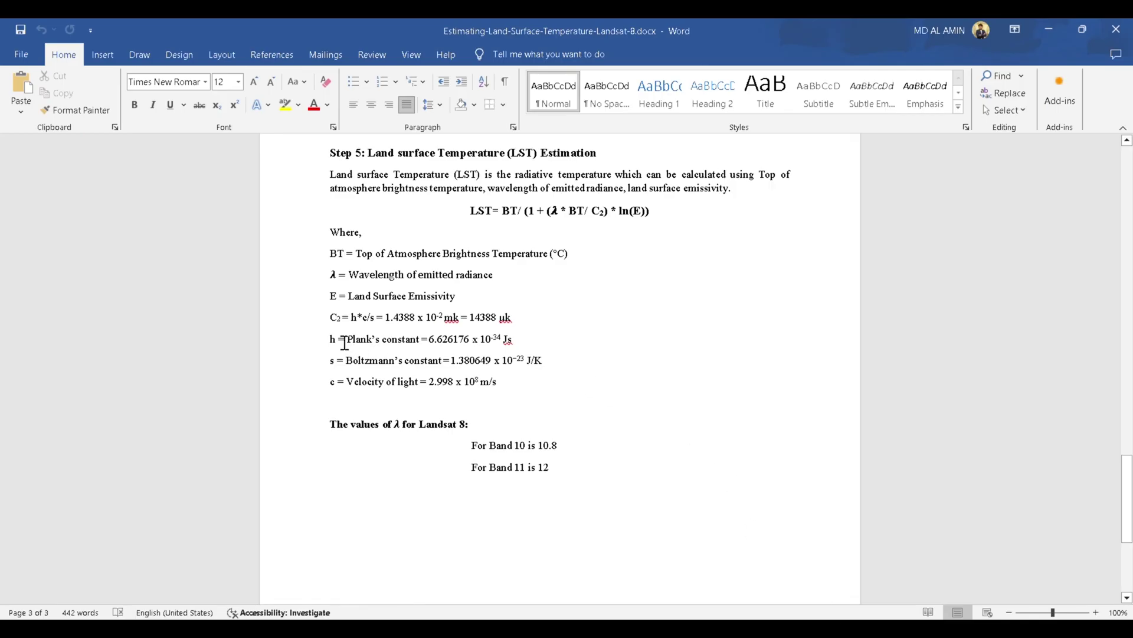
{"action": "double_click", "coordinate": [481, 317]}
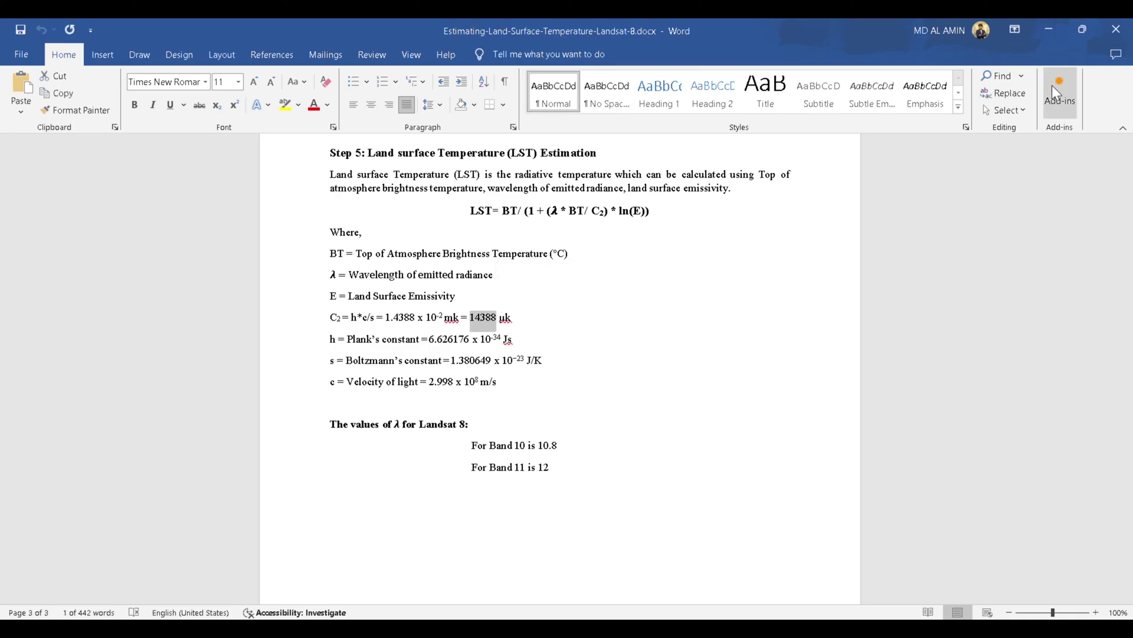
{"action": "key", "text": "alt+Tab"}
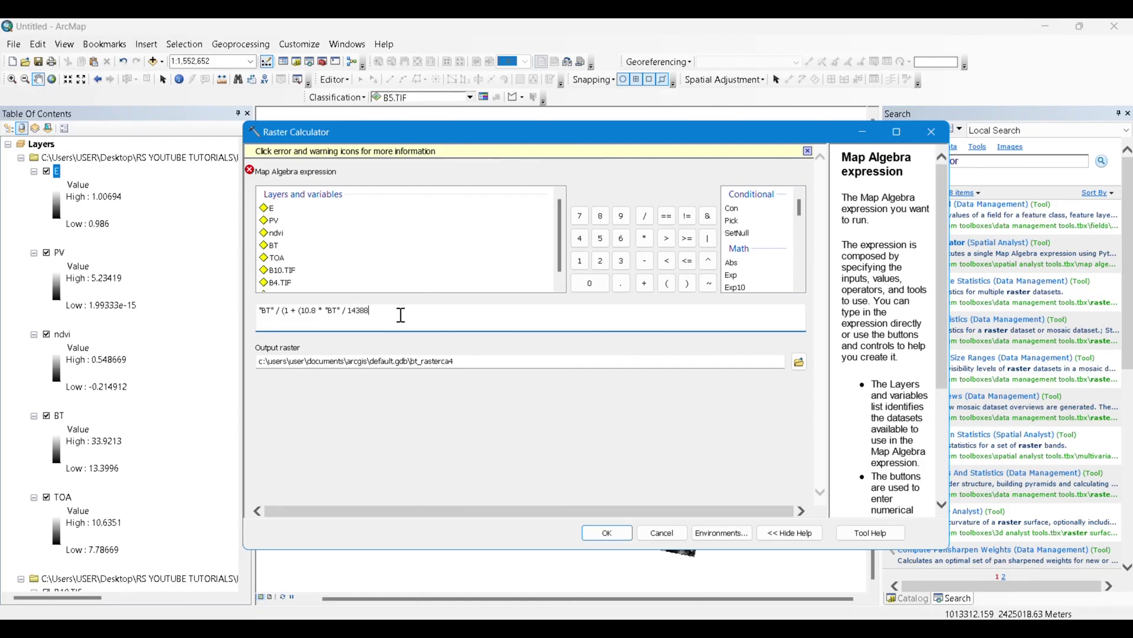
Complete the LST expression with ) * Ln("E")), checking the natural log of emissivity against the Word formula.
{"action": "key", "text": "alt+Tab"}
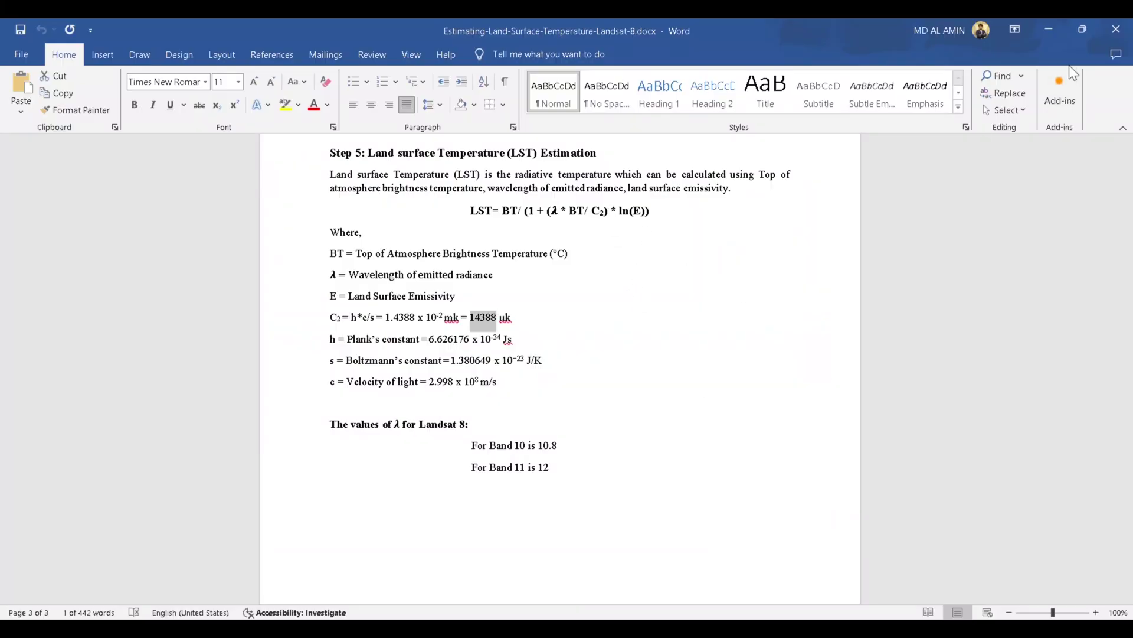
{"action": "key", "text": "alt+Tab"}
{"action": "left_click", "coordinate": [653, 244]}
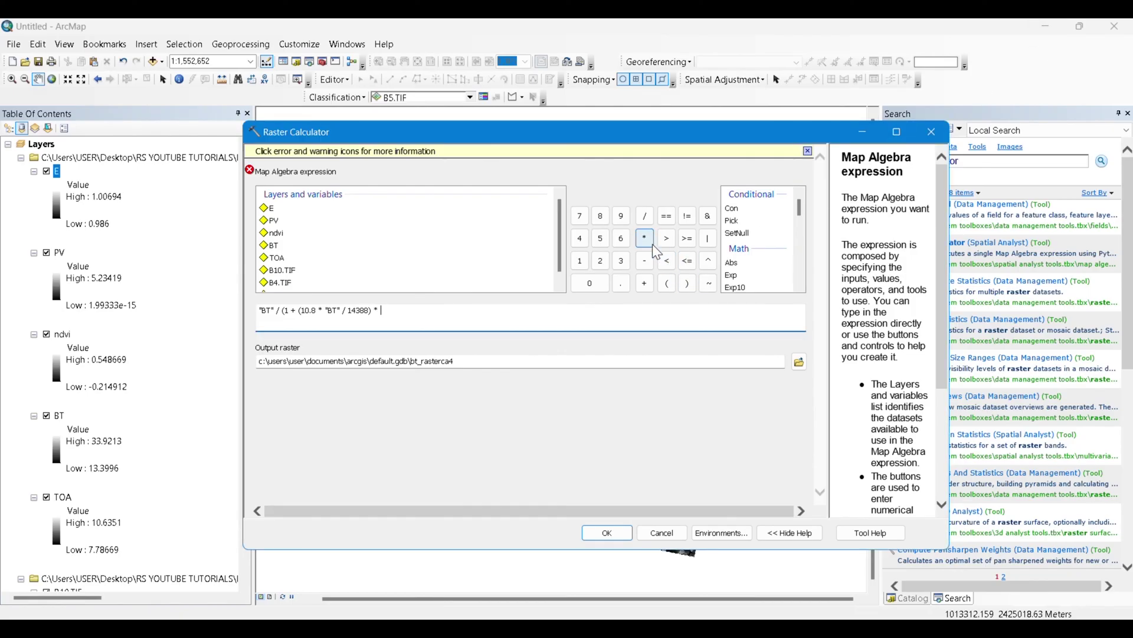
{"action": "key", "text": "alt+Tab"}
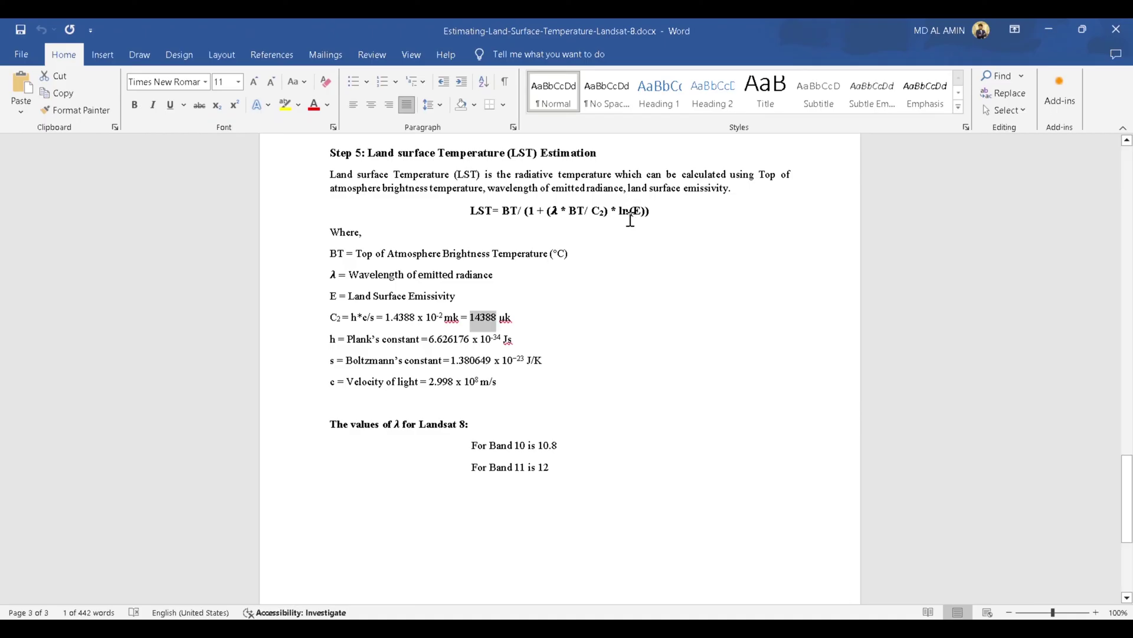
{"action": "left_click", "coordinate": [1054, 36]}
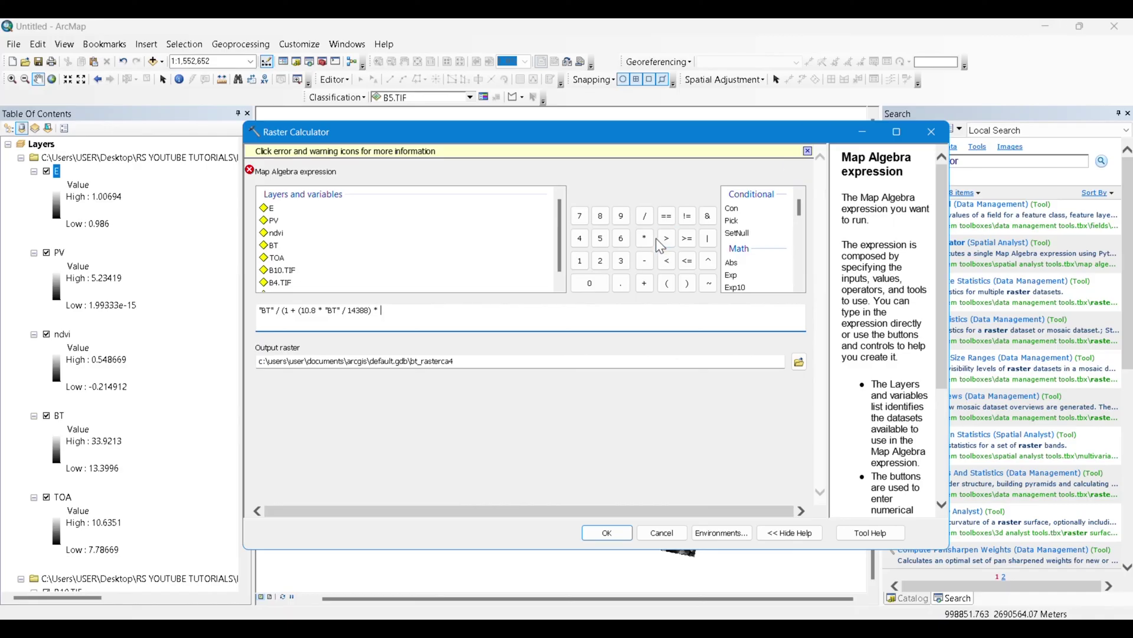
{"action": "scroll", "coordinate": [802, 208], "scroll_direction": "down", "scroll_amount": 3}
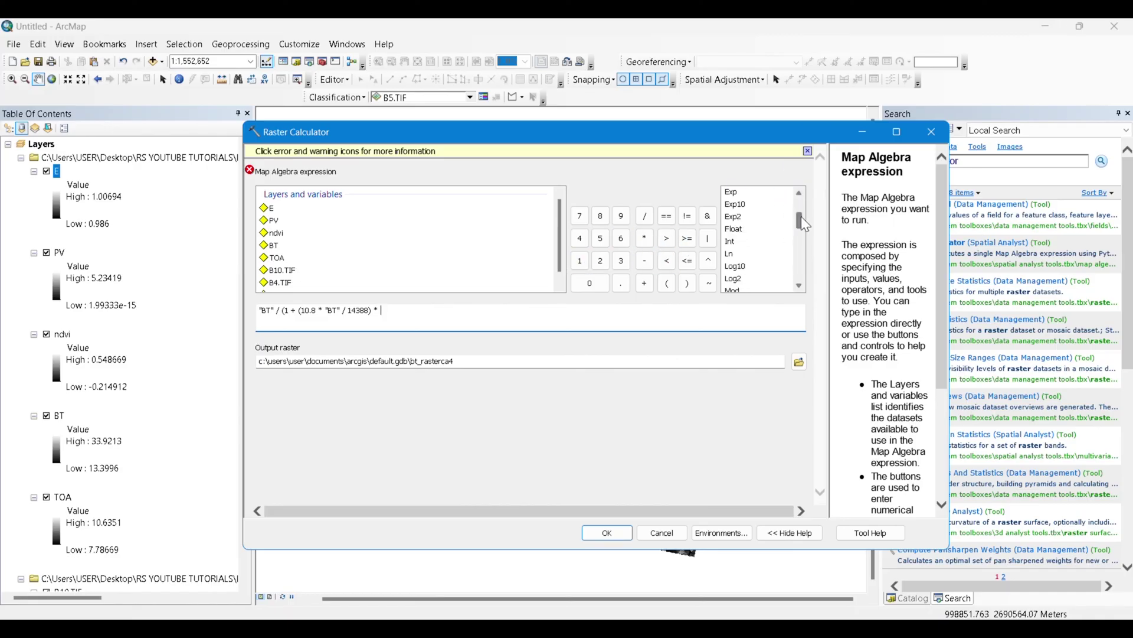
{"action": "double_click", "coordinate": [730, 247]}
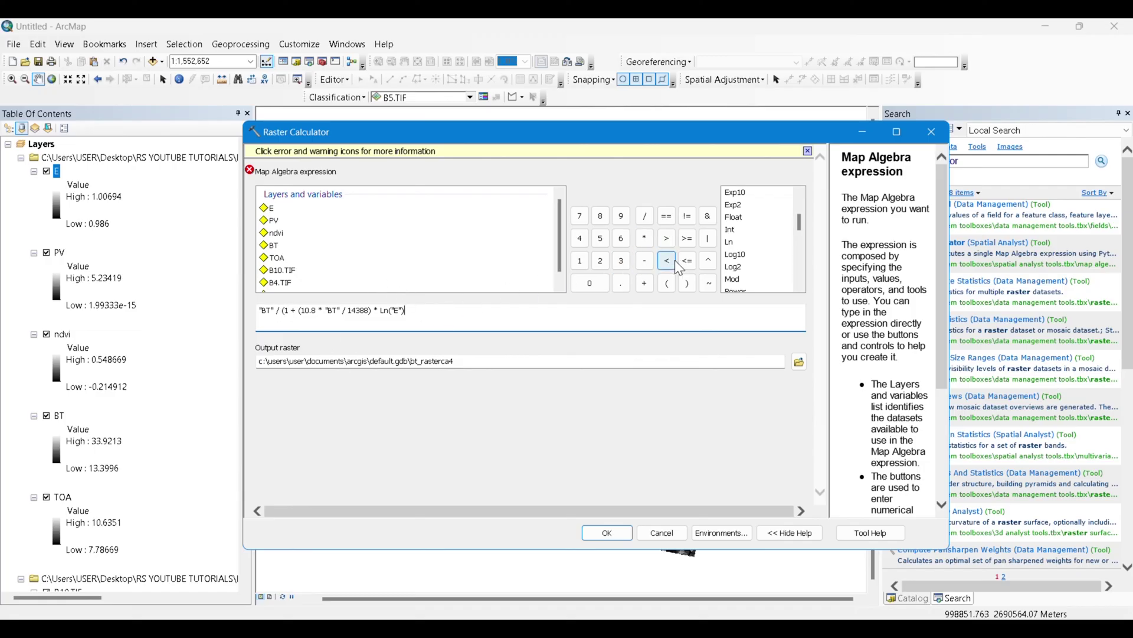
{"action": "left_click", "coordinate": [687, 283]}
Set the output raster to LST in the output folder and run the land surface temperature calculation.
{"action": "left_click", "coordinate": [499, 348]}
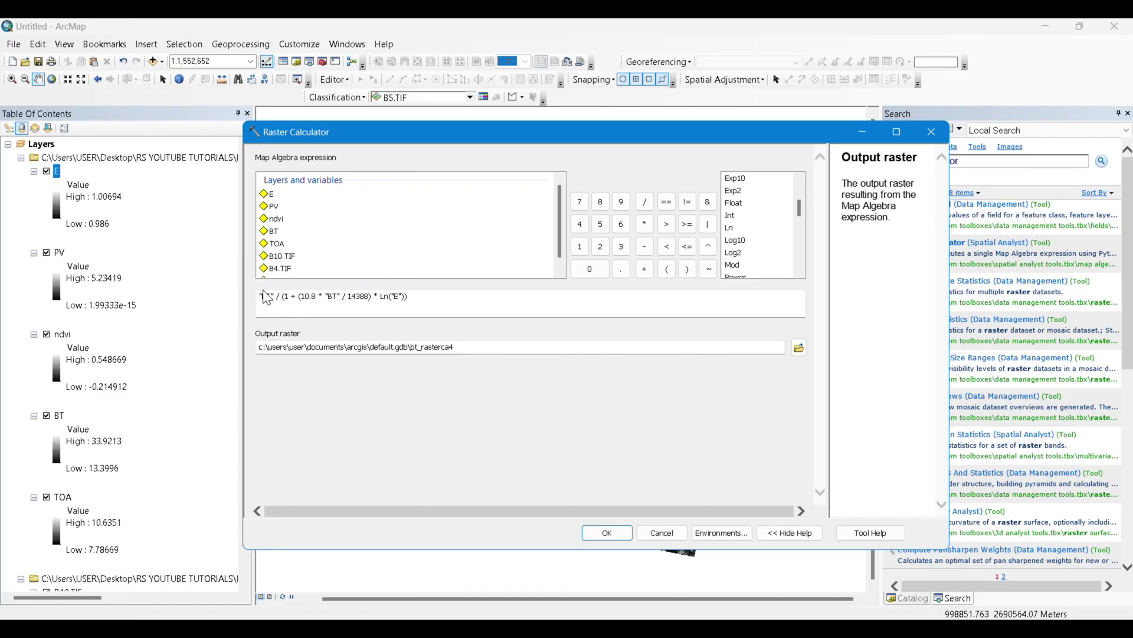
{"action": "left_click", "coordinate": [799, 347]}
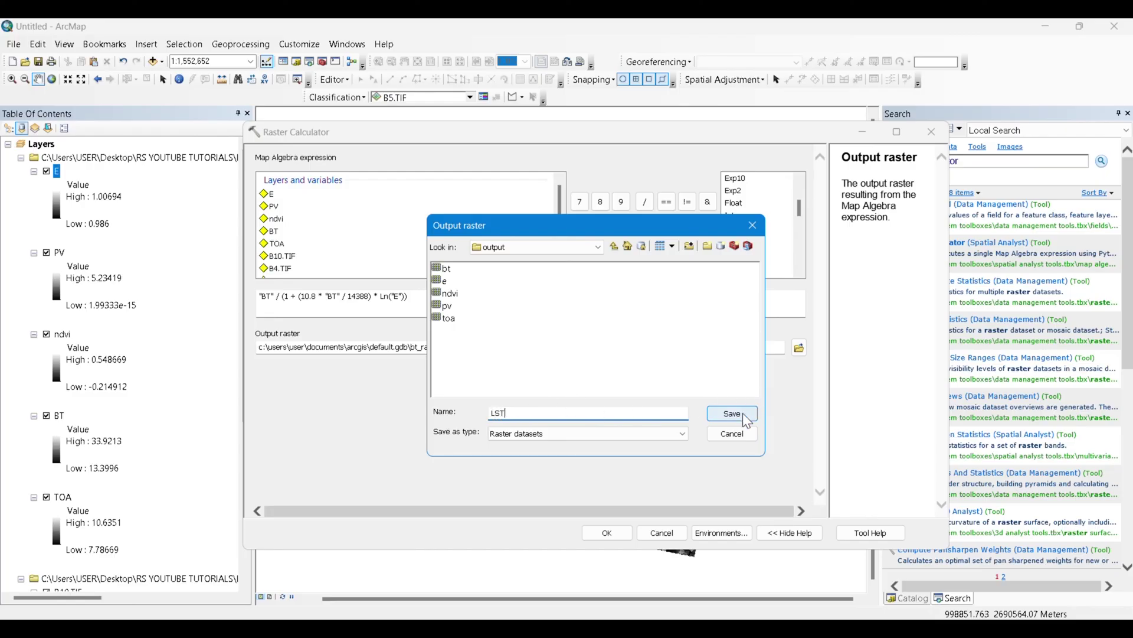
{"action": "left_click", "coordinate": [718, 417]}
{"action": "left_click", "coordinate": [605, 535]}
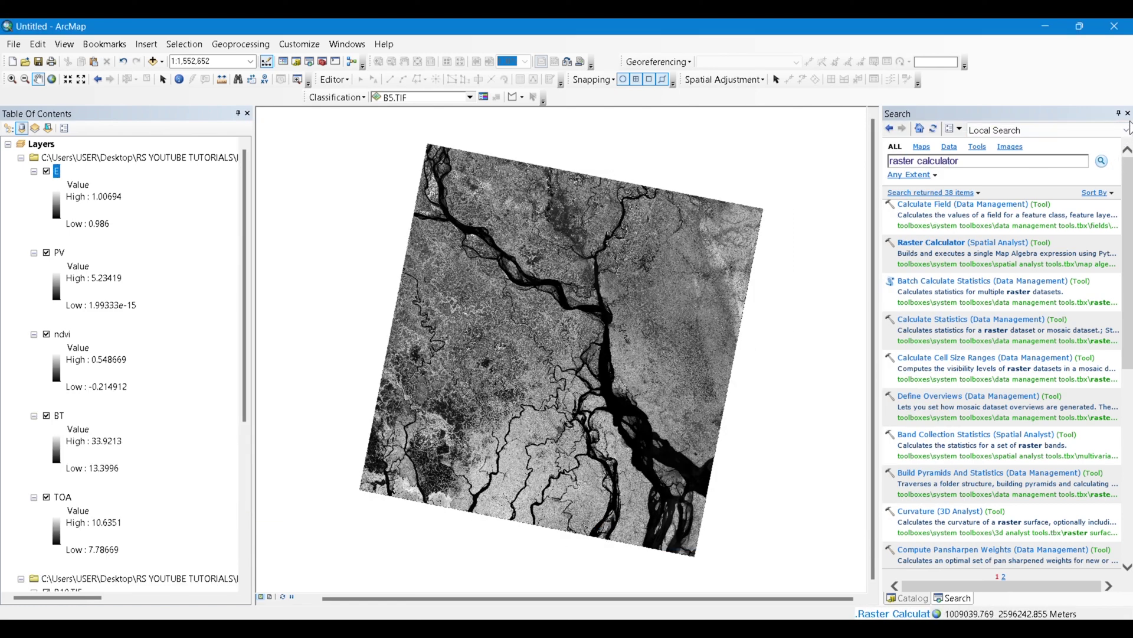
Browse the LST Data 27 March 2023 folder in the catalog and expand Dhaka_Shape.gdb to view its contents.
{"action": "left_click", "coordinate": [908, 597]}
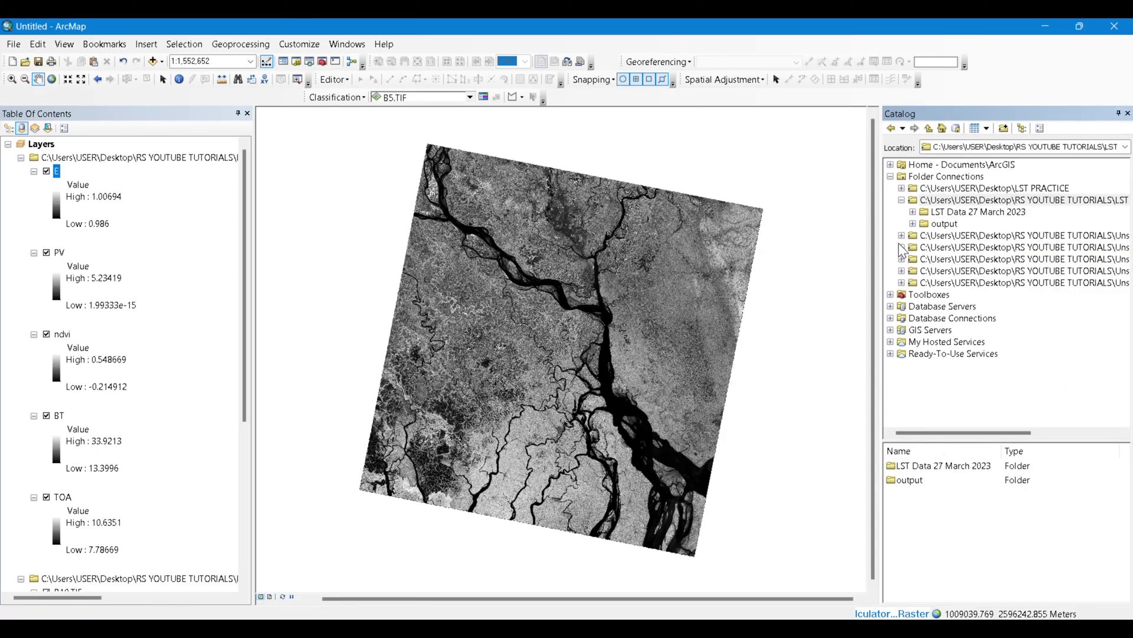
{"action": "left_click", "coordinate": [913, 212]}
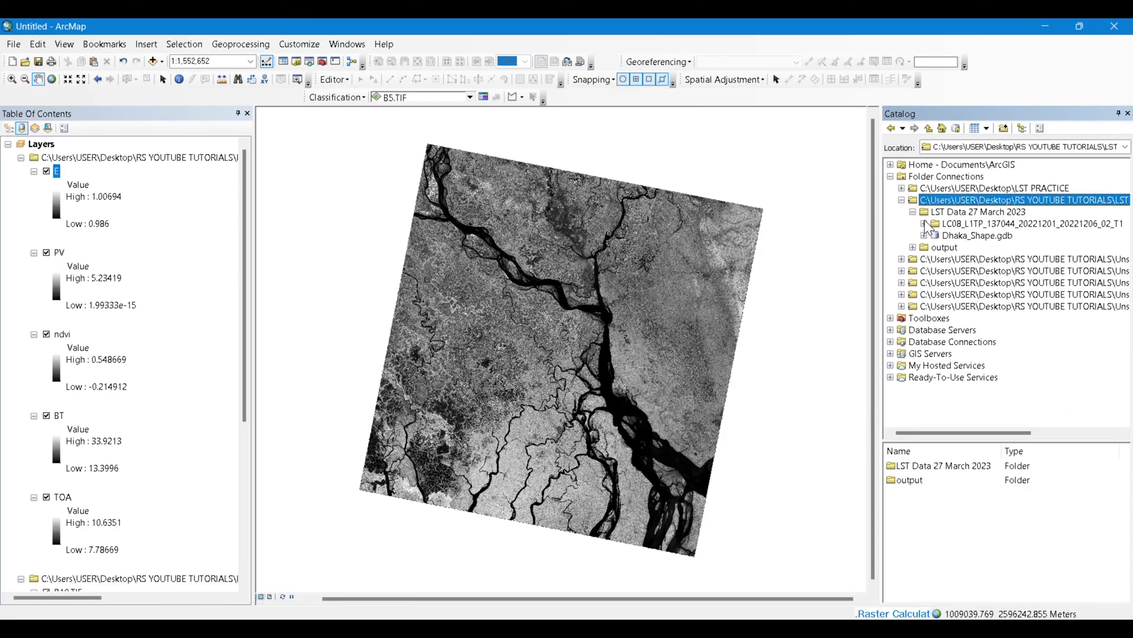
{"action": "left_click", "coordinate": [923, 235]}
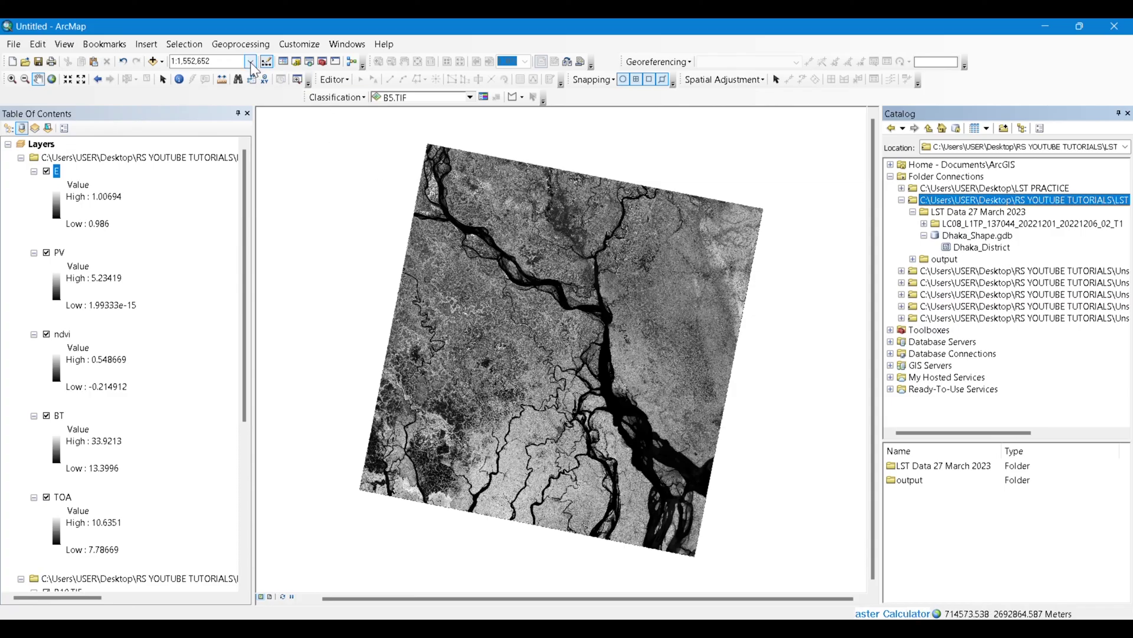
Search the geoprocessing tools for EXTRACT BY MASK and choose the Spatial Analyst Extract by Mask tool.
{"action": "left_click", "coordinate": [322, 61]}
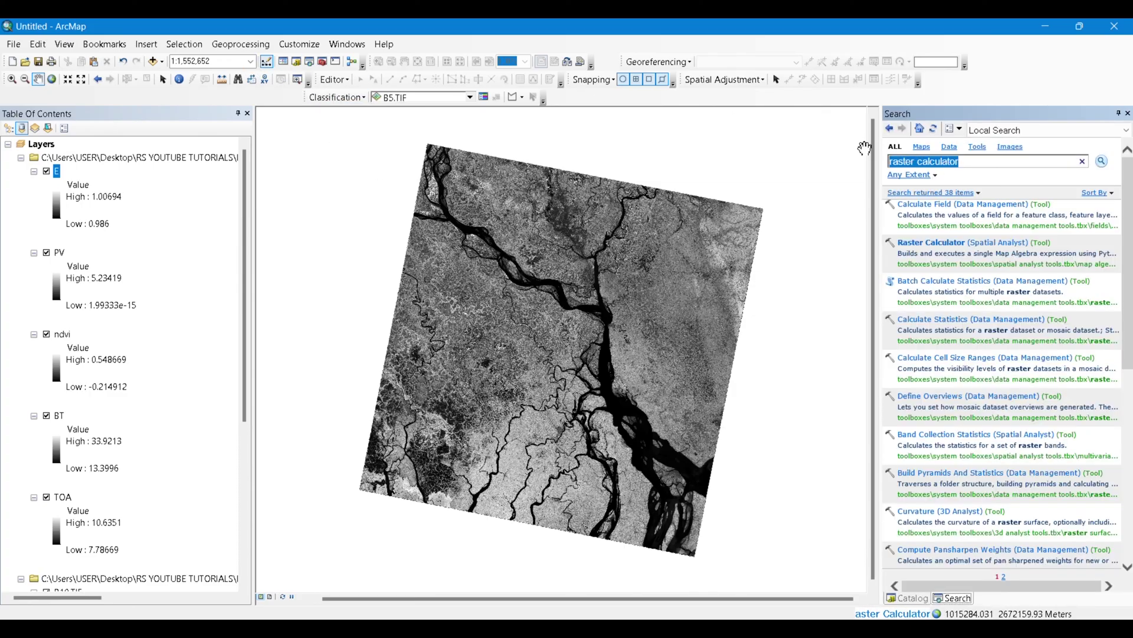
{"action": "type", "text": "EXTRACT"}
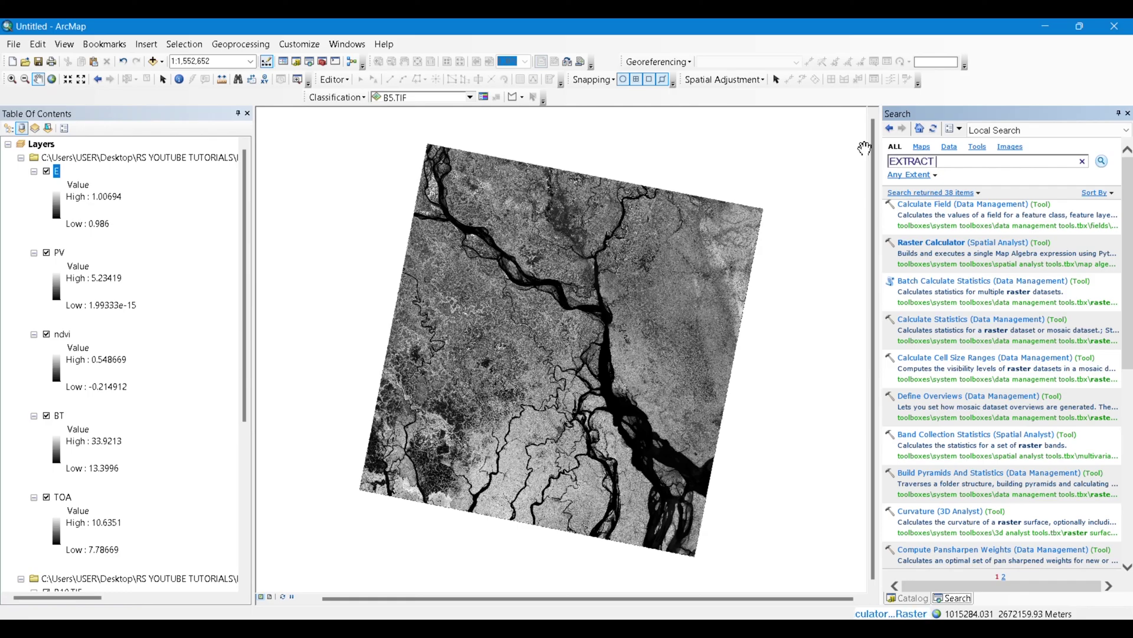
{"action": "type", "text": " BY MASK"}
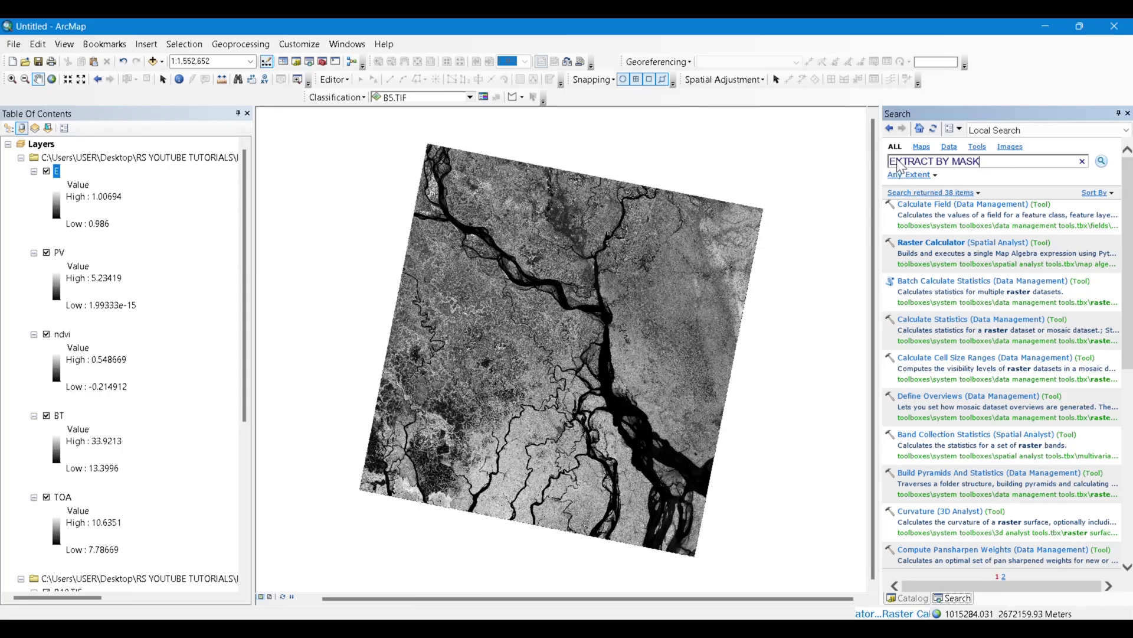
{"action": "key", "text": "Return"}
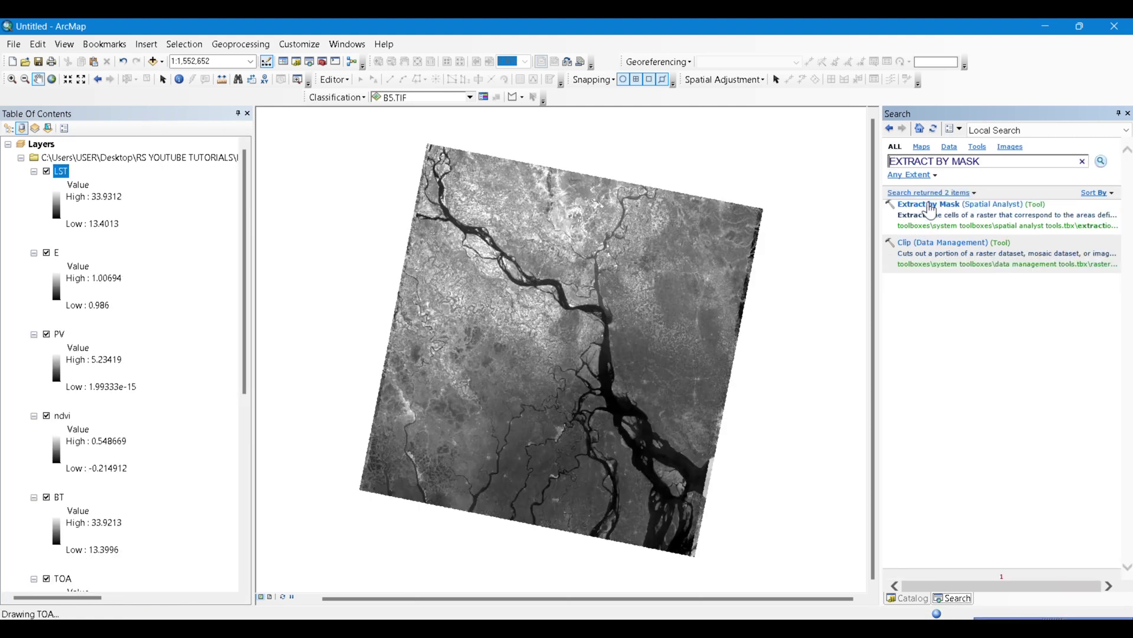
{"action": "left_click", "coordinate": [935, 205]}
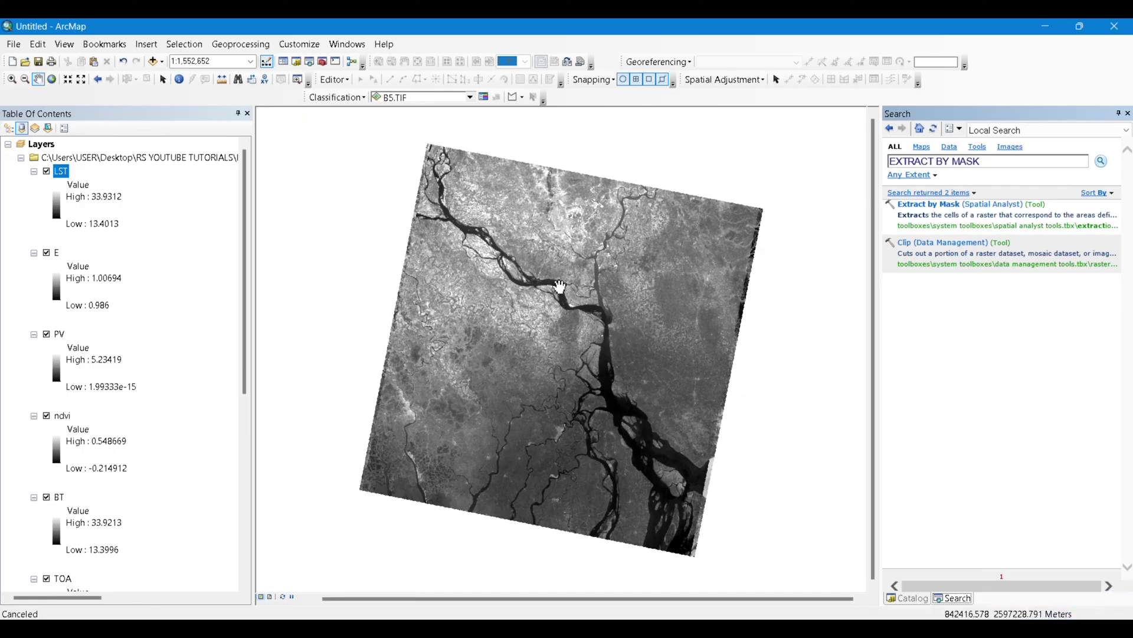
Apply the red-yellow-cyan-blue color ramp to the LST layer.
{"action": "left_click", "coordinate": [57, 209]}
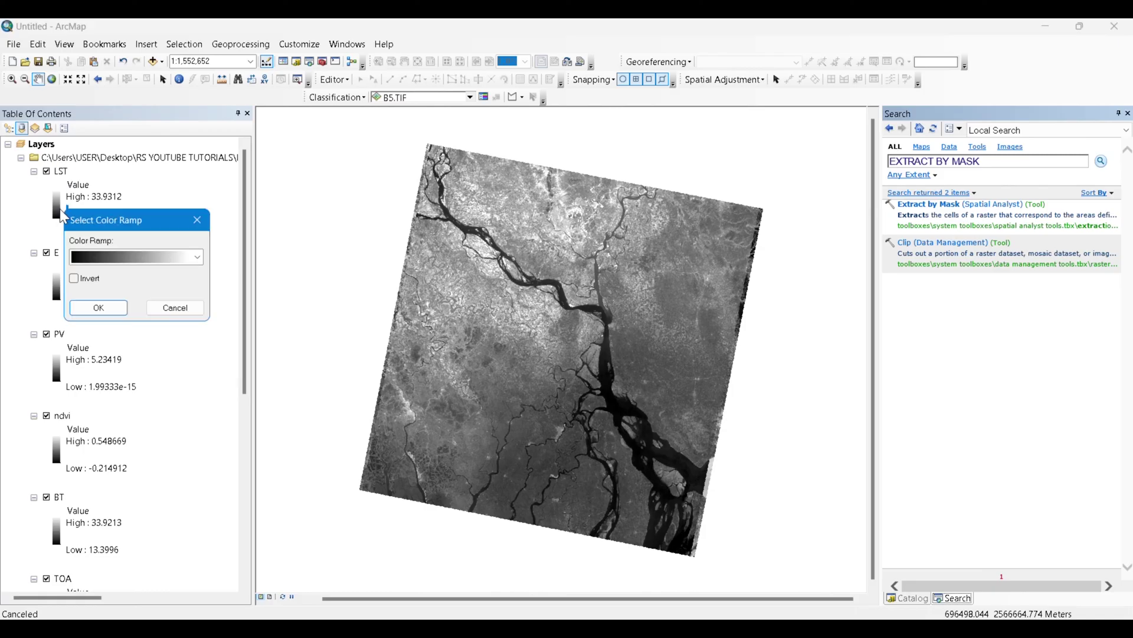
{"action": "left_click", "coordinate": [174, 260]}
{"action": "left_click", "coordinate": [157, 292]}
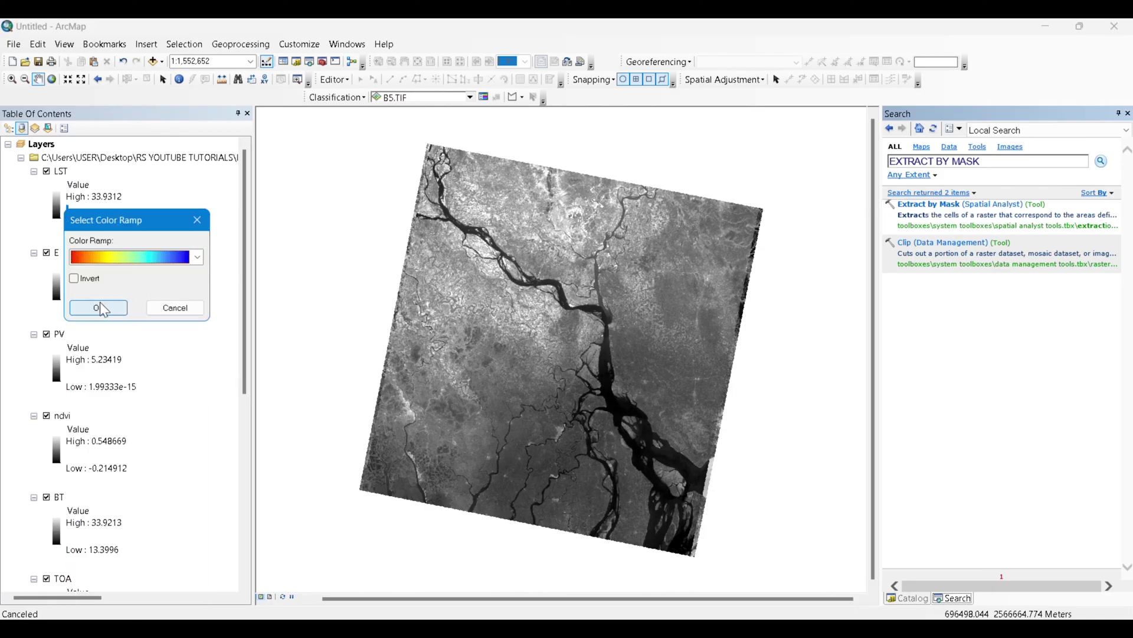
{"action": "left_click", "coordinate": [100, 308]}
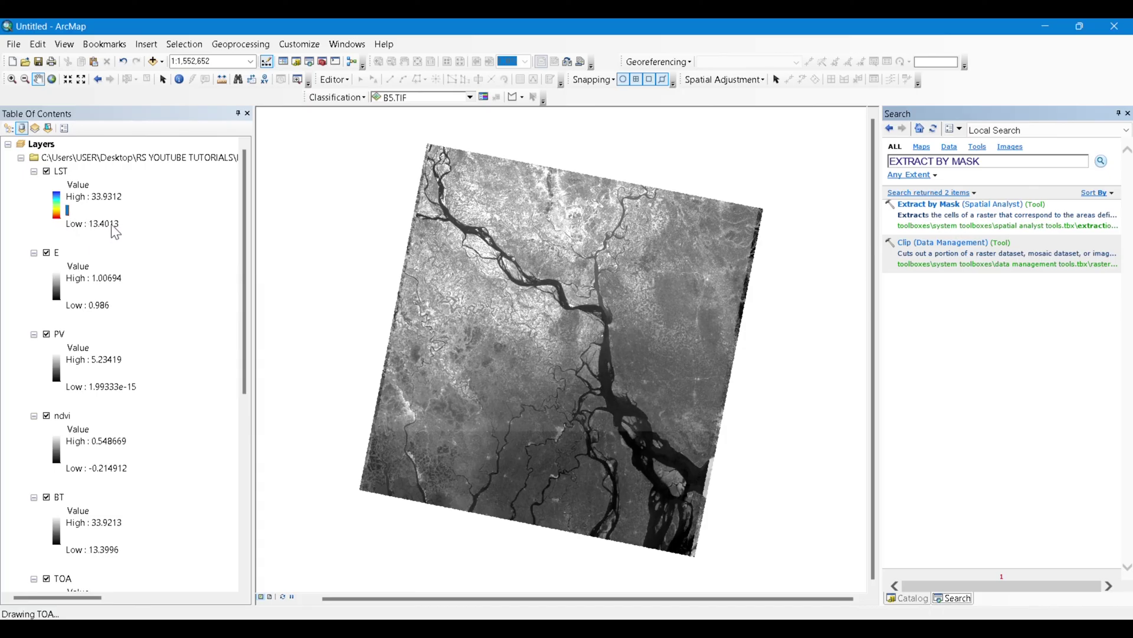
Turn off the E, PV, ndvi, BT and TOA layers.
{"action": "left_click", "coordinate": [46, 253]}
{"action": "left_click", "coordinate": [47, 334]}
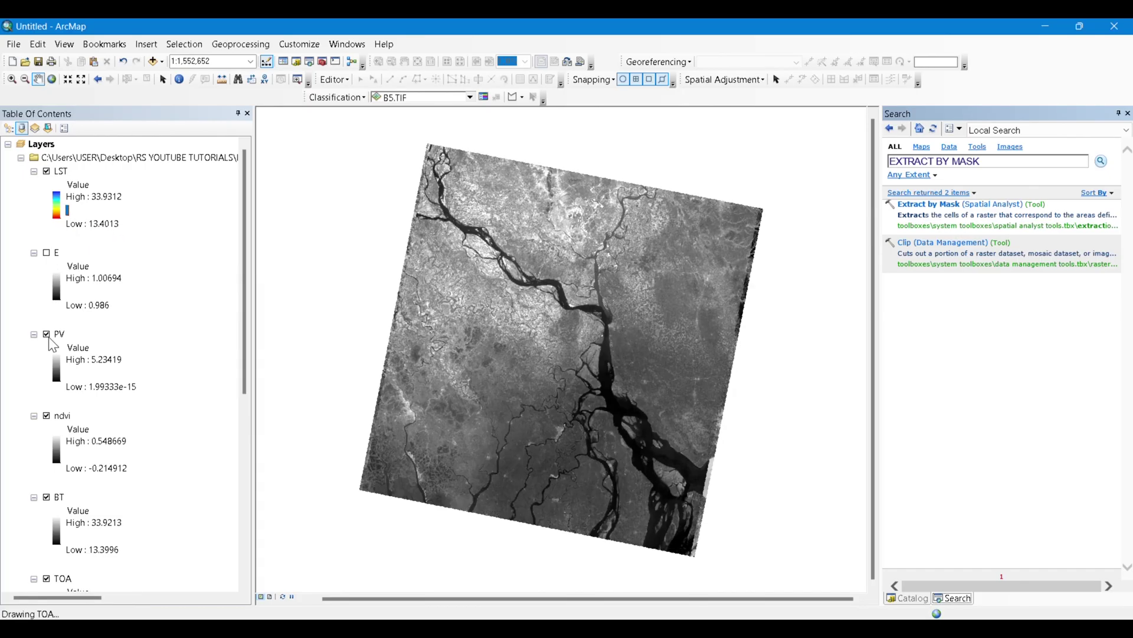
{"action": "left_click", "coordinate": [47, 415]}
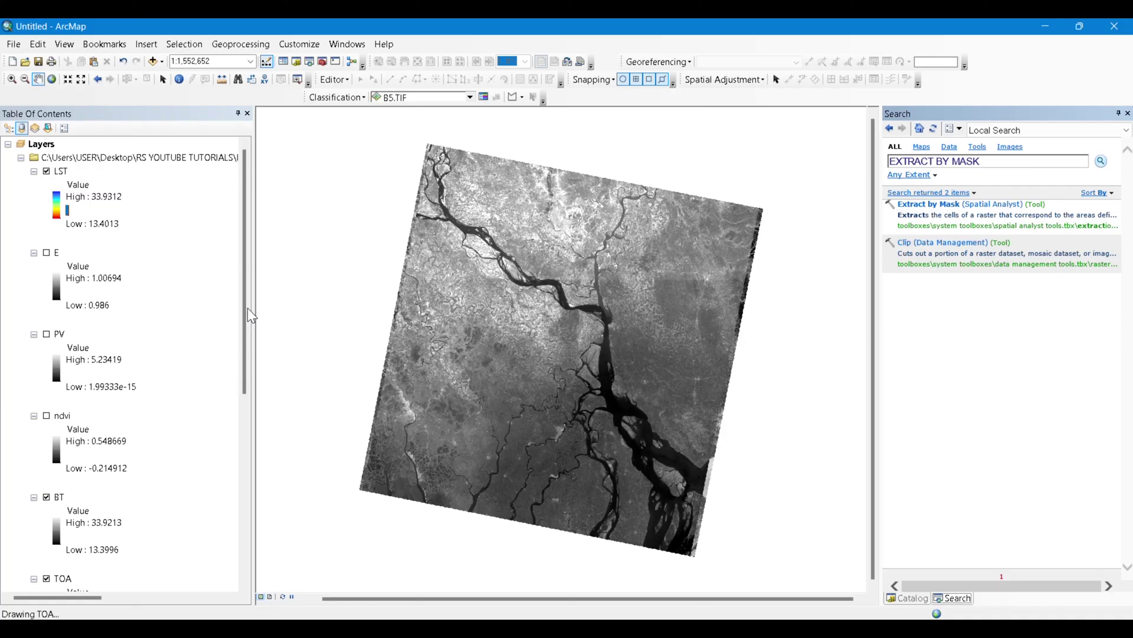
{"action": "left_click_drag", "start_coordinate": [246, 307], "coordinate": [241, 379]}
{"action": "scroll", "coordinate": [171, 379], "scroll_direction": "down", "scroll_amount": 3}
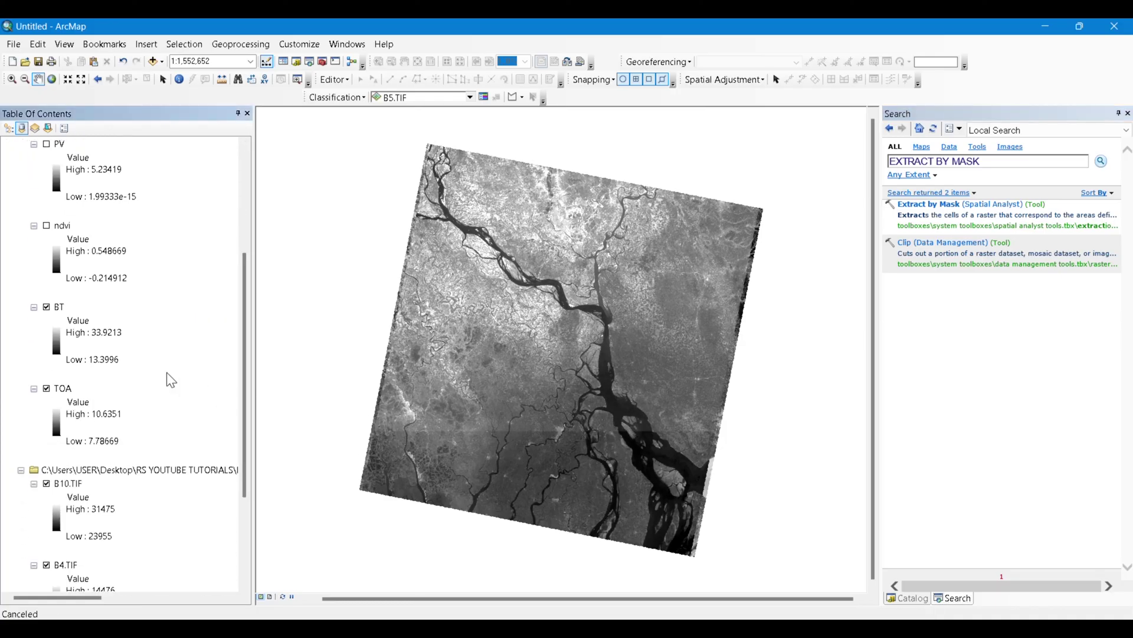
{"action": "left_click", "coordinate": [47, 307]}
{"action": "left_click", "coordinate": [47, 389]}
Remove the source Landsat folder group with its original band rasters from the map layers.
{"action": "right_click", "coordinate": [113, 476]}
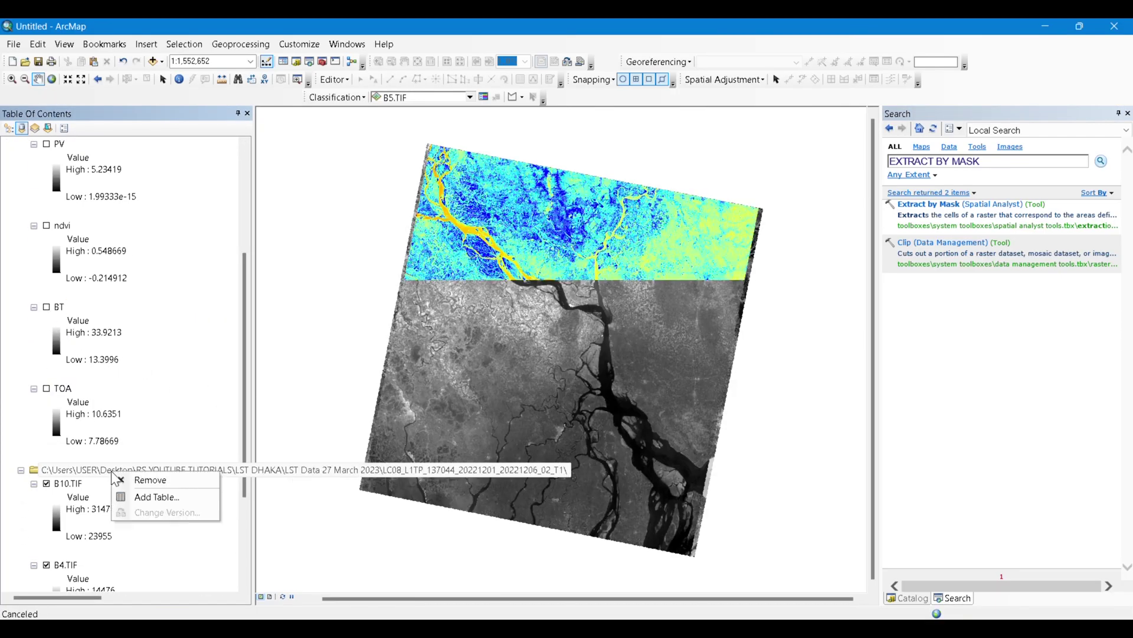
{"action": "left_click", "coordinate": [144, 479]}
{"action": "scroll", "coordinate": [248, 450], "scroll_direction": "down", "scroll_amount": 3}
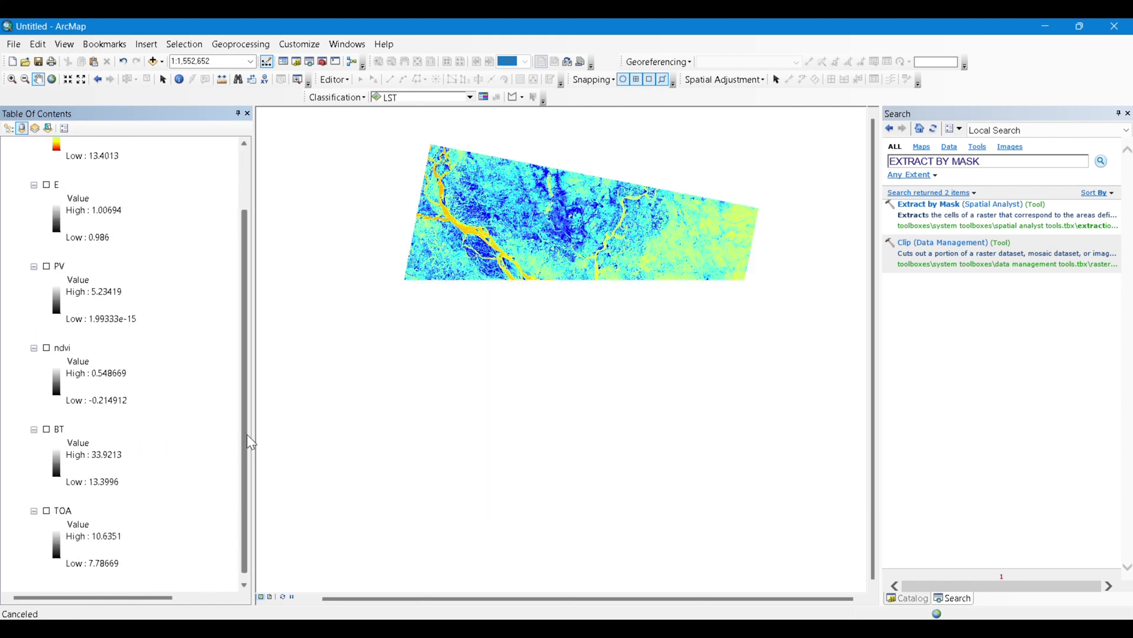
{"action": "scroll", "coordinate": [251, 443], "scroll_direction": "up", "scroll_amount": 3}
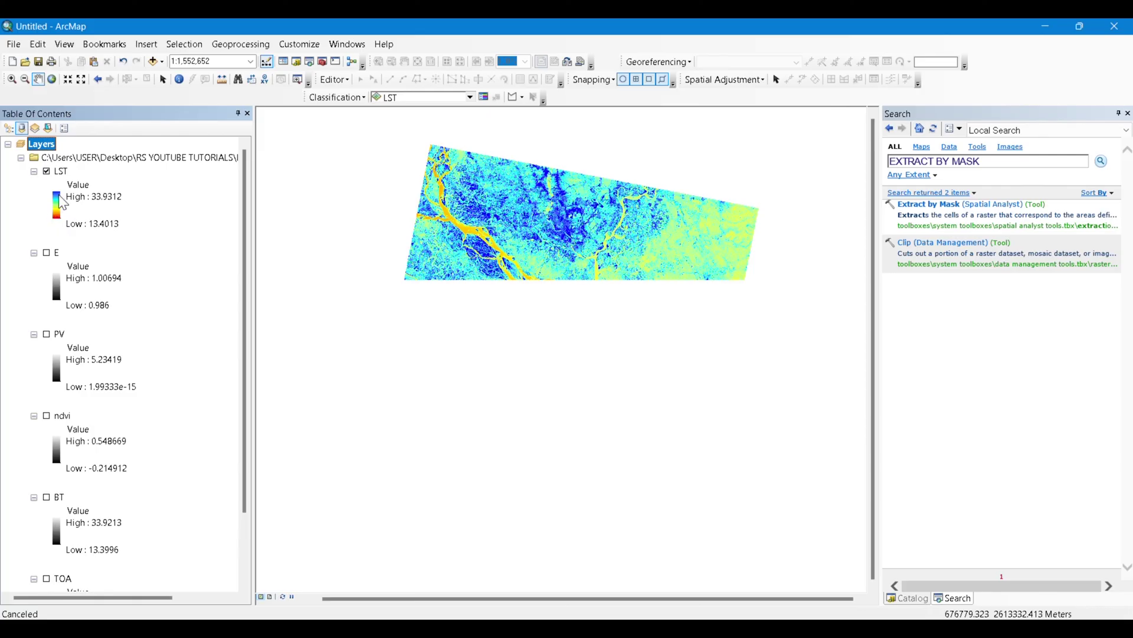
Toggle the LST layer off and on to redraw it, and invert its color ramp so high temperatures are red.
{"action": "left_click", "coordinate": [48, 172]}
{"action": "left_click", "coordinate": [48, 172]}
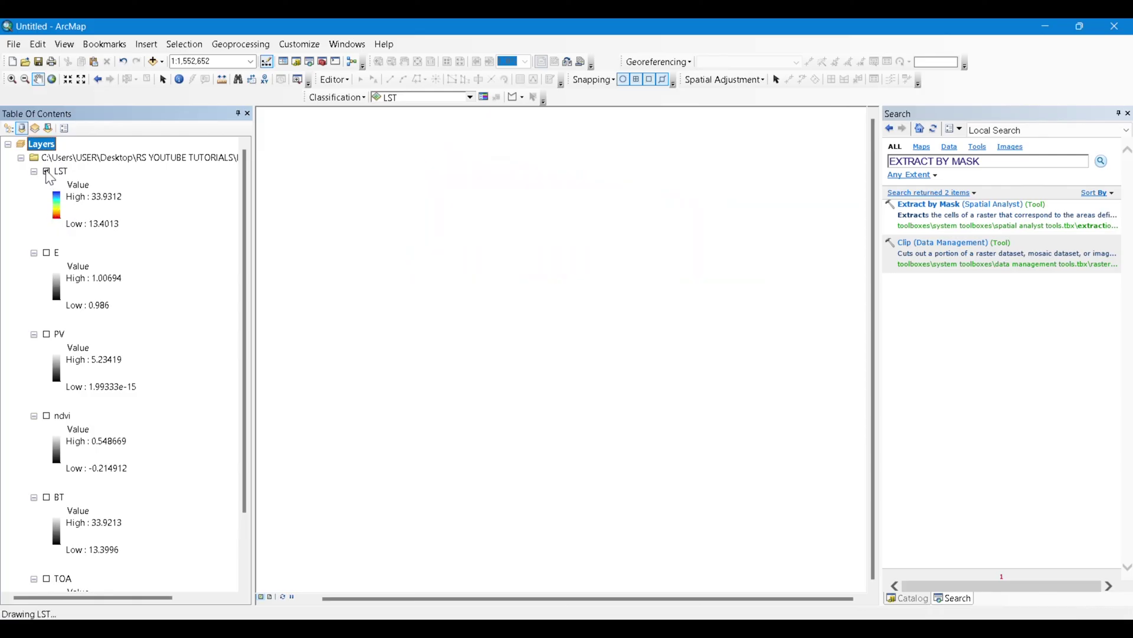
{"action": "left_click", "coordinate": [57, 213]}
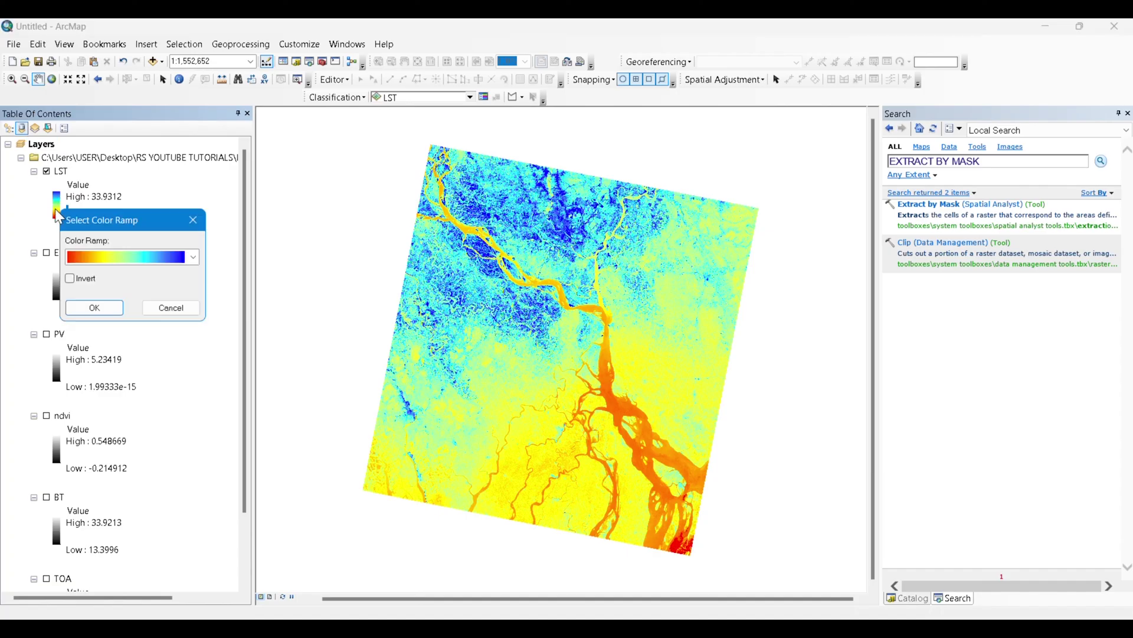
{"action": "left_click", "coordinate": [70, 279]}
{"action": "left_click", "coordinate": [94, 308]}
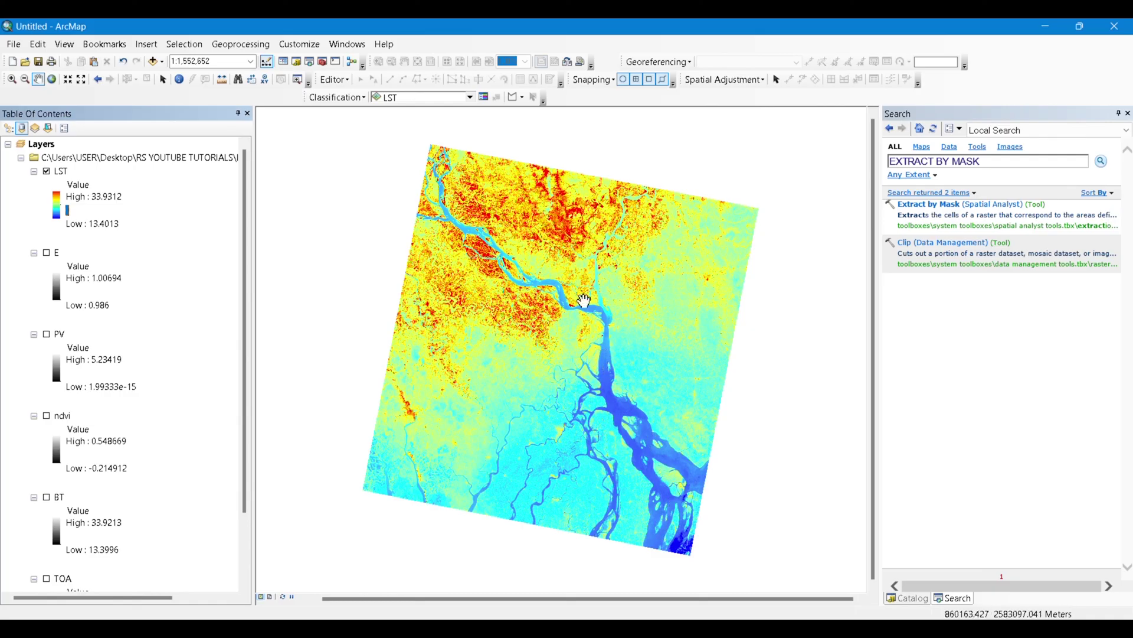
{"action": "scroll", "coordinate": [556, 216], "scroll_direction": "up", "scroll_amount": 2}
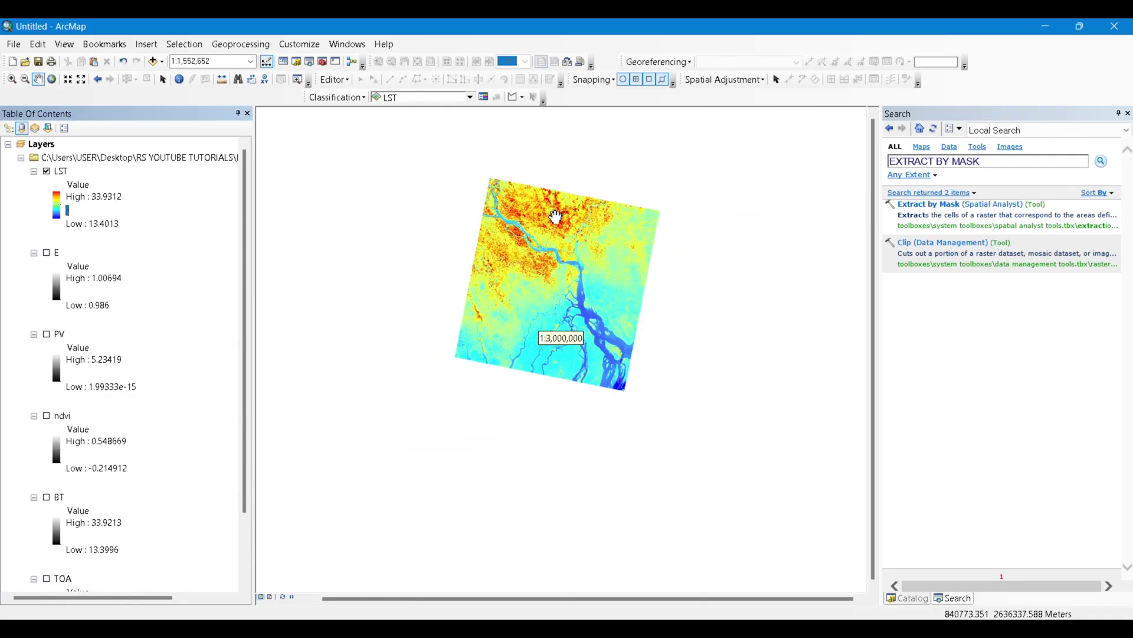
Examine the LST raster's temperature pattern around the Dhaka area and the nearby rivers at several scales.
{"action": "scroll", "coordinate": [556, 216], "scroll_direction": "down", "scroll_amount": 6}
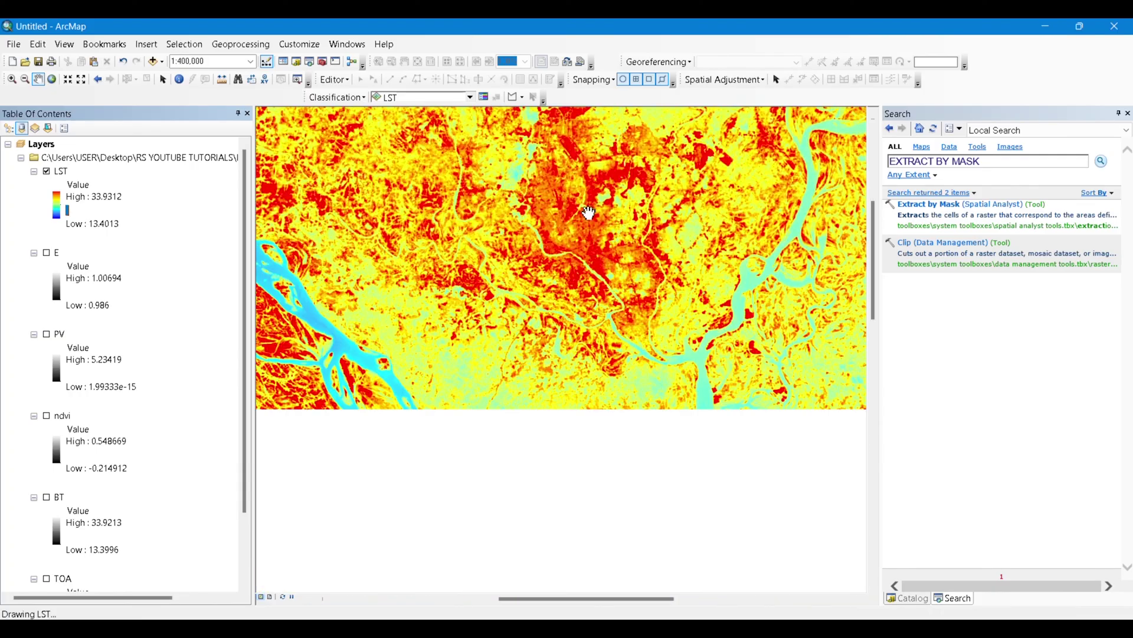
{"action": "left_click_drag", "start_coordinate": [582, 223], "coordinate": [564, 386]}
{"action": "scroll", "coordinate": [555, 328], "scroll_direction": "down", "scroll_amount": 2}
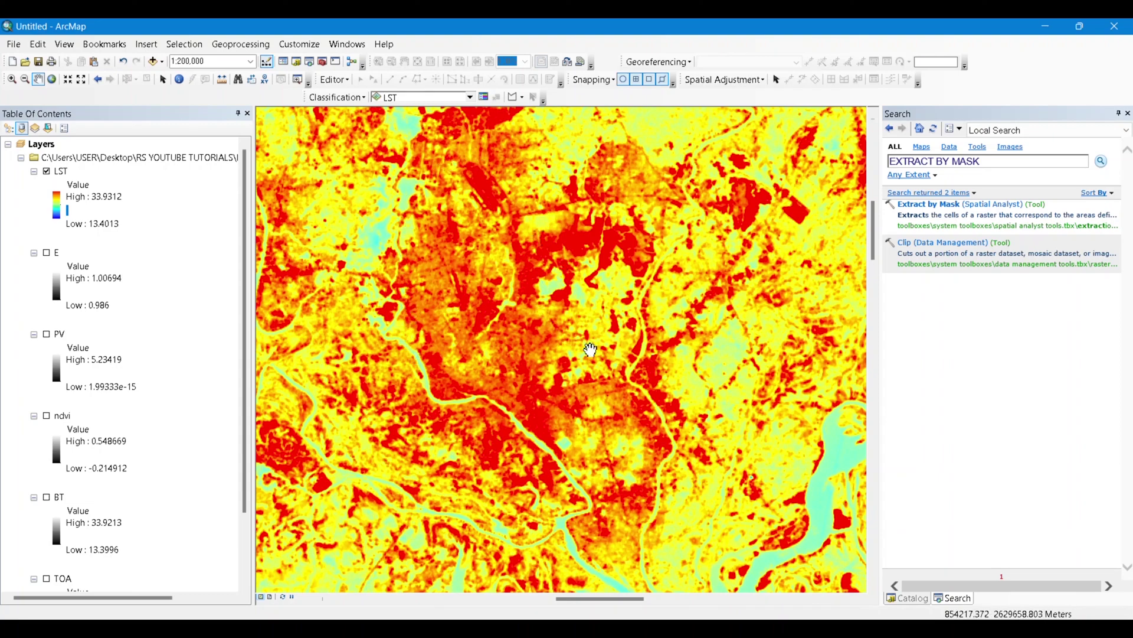
{"action": "left_click_drag", "start_coordinate": [595, 455], "coordinate": [566, 460]}
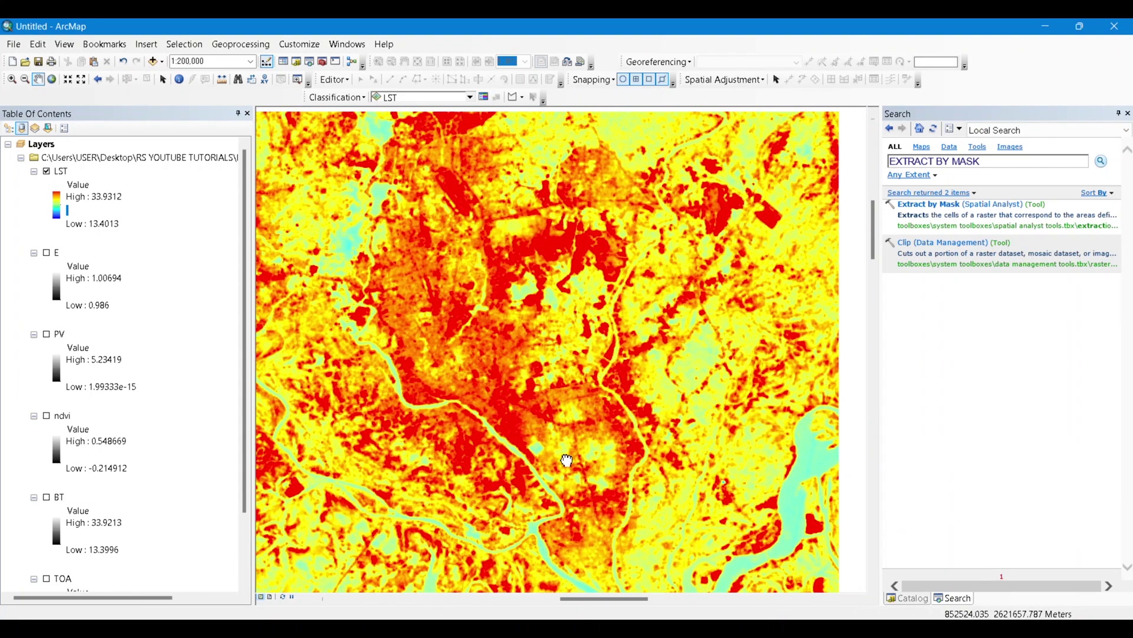
{"action": "scroll", "coordinate": [506, 405], "scroll_direction": "up", "scroll_amount": 1}
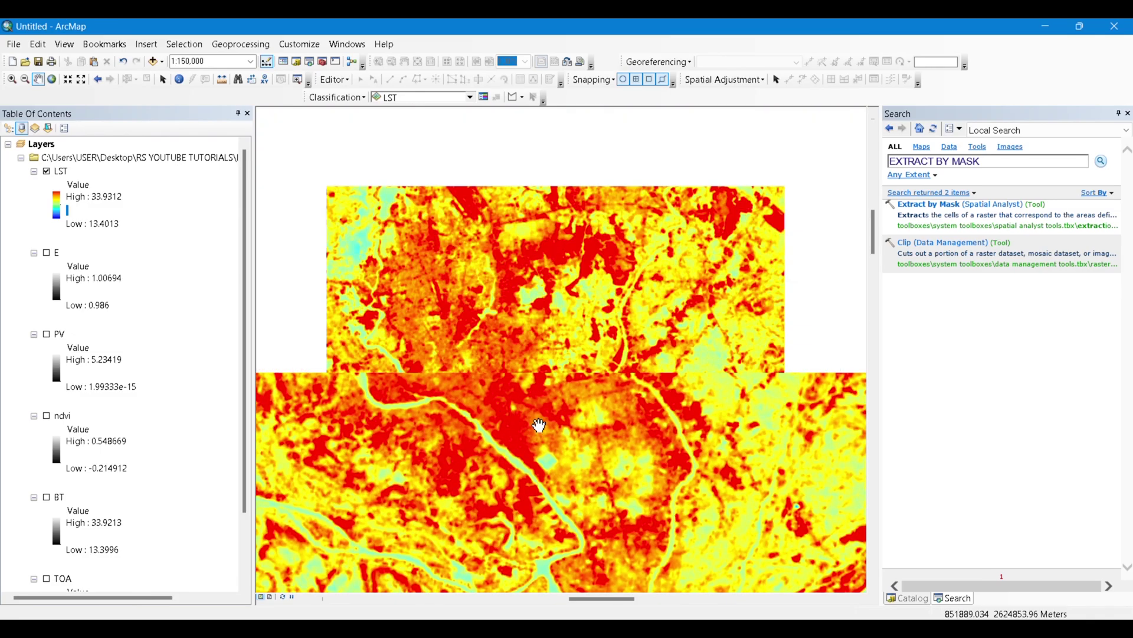
{"action": "scroll", "coordinate": [538, 425], "scroll_direction": "down", "scroll_amount": 2}
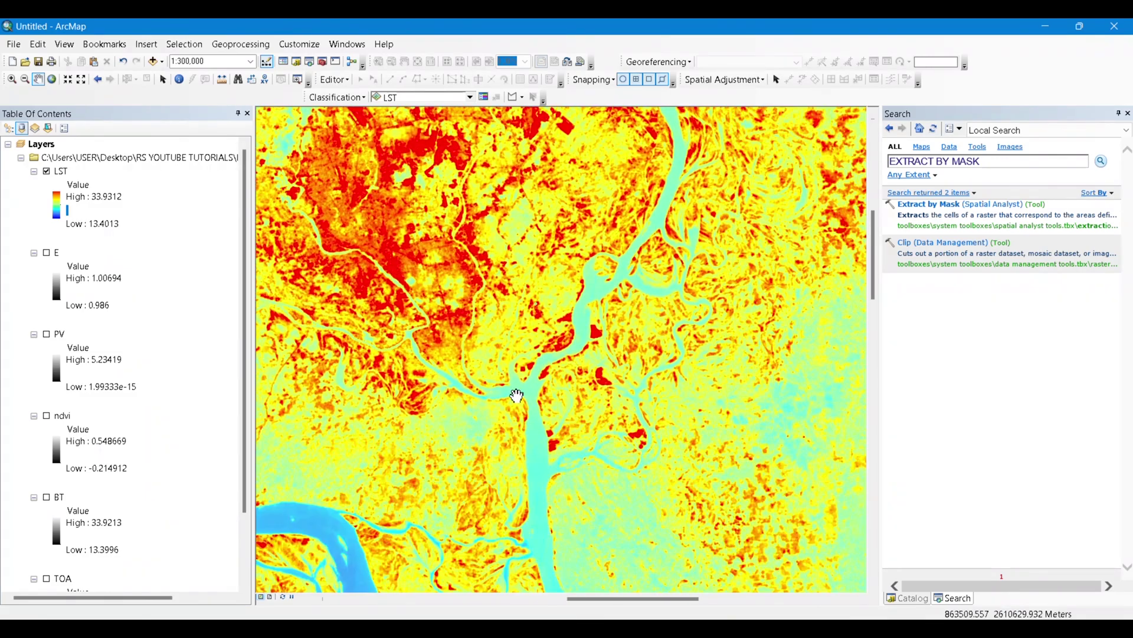
{"action": "left_click_drag", "start_coordinate": [323, 542], "coordinate": [454, 487]}
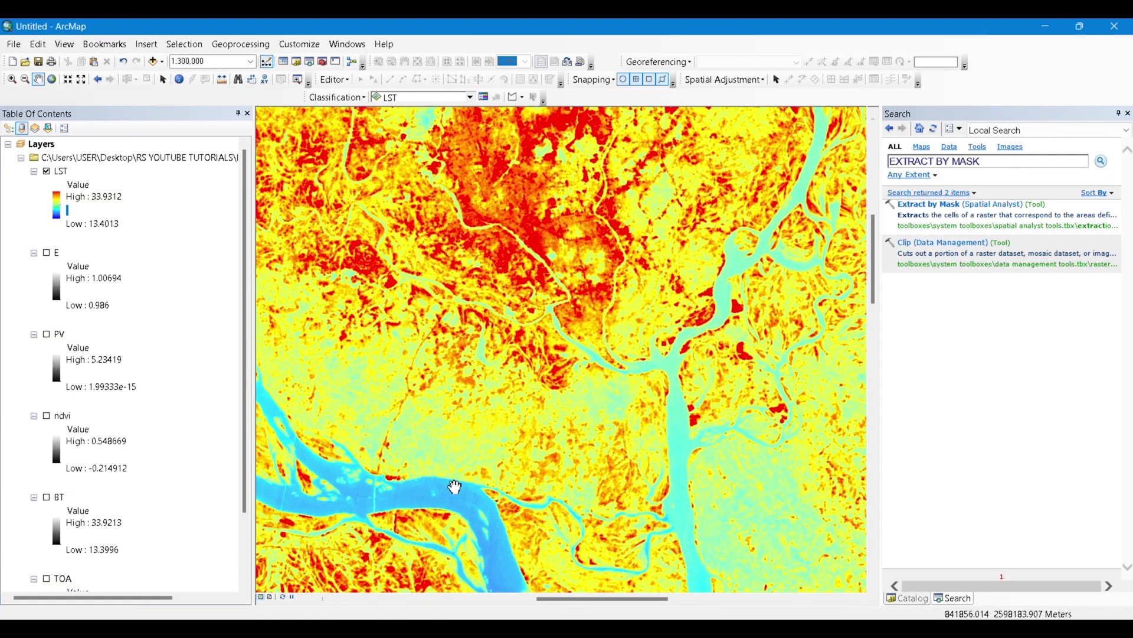
{"action": "left_click_drag", "start_coordinate": [562, 324], "coordinate": [519, 412]}
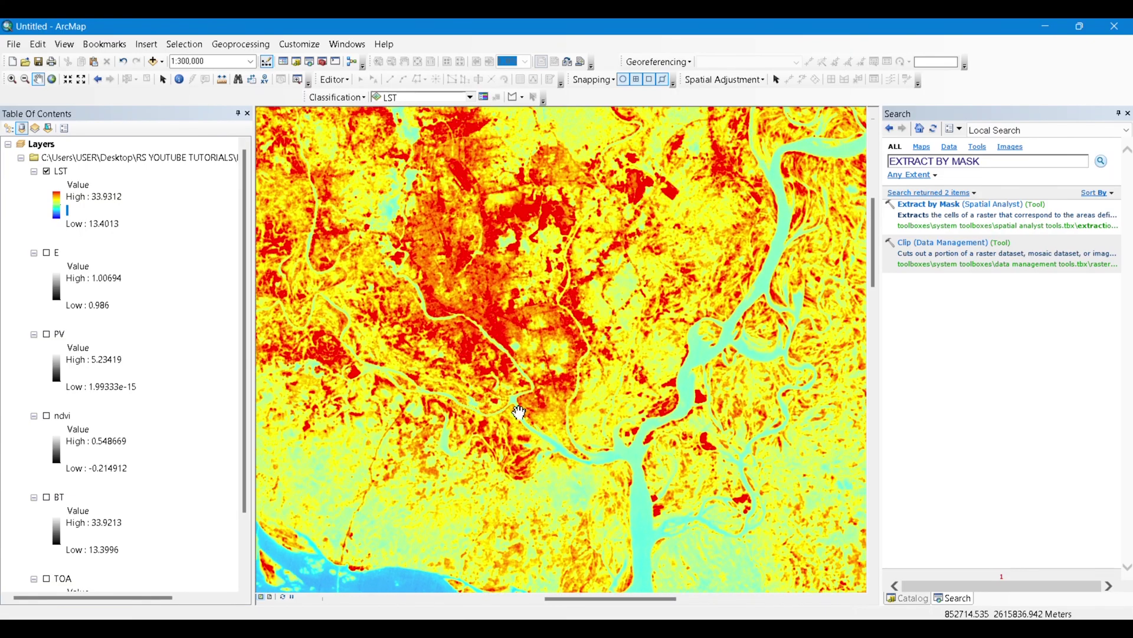
{"action": "scroll", "coordinate": [479, 357], "scroll_direction": "down", "scroll_amount": 2}
{"action": "scroll", "coordinate": [452, 327], "scroll_direction": "up", "scroll_amount": 2}
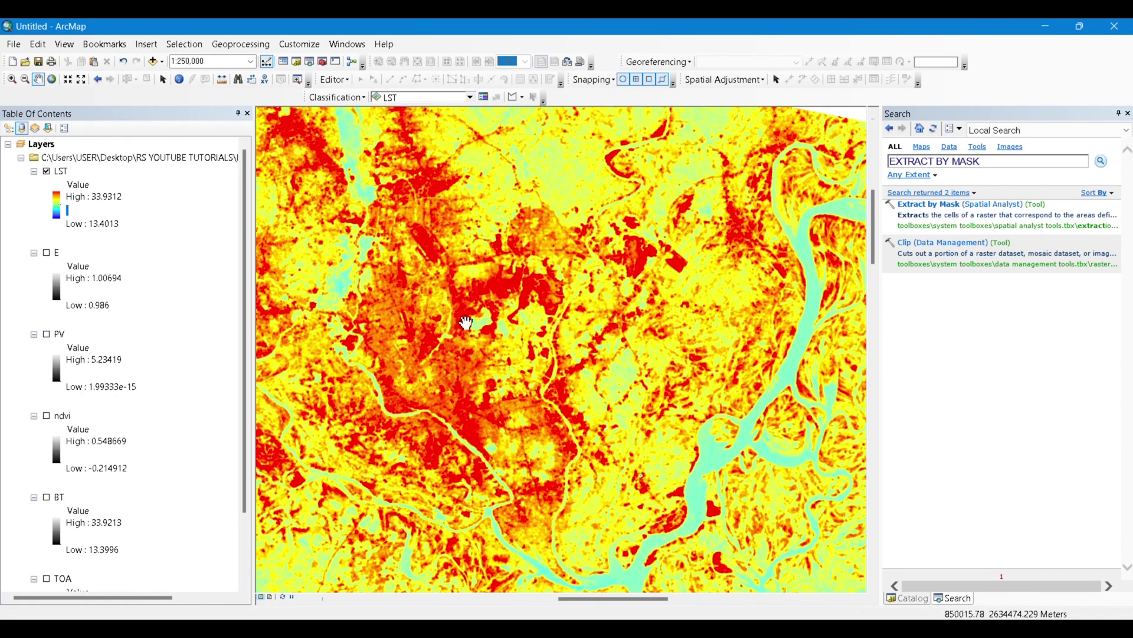
{"action": "left_click", "coordinate": [936, 204]}
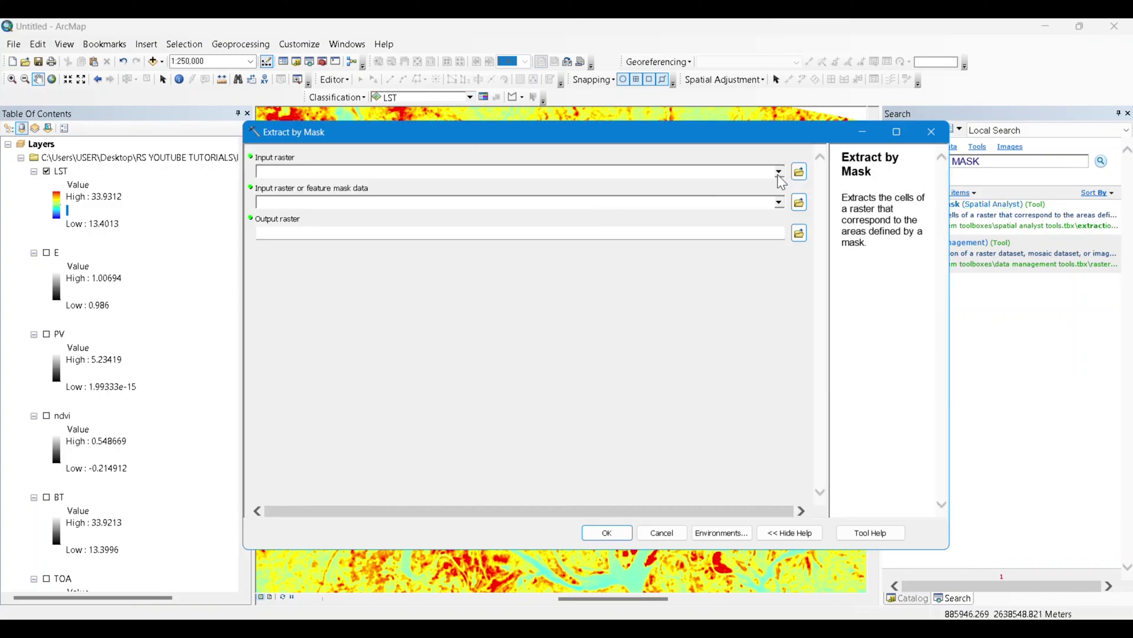
{"action": "left_click", "coordinate": [780, 172]}
{"action": "left_click", "coordinate": [289, 186]}
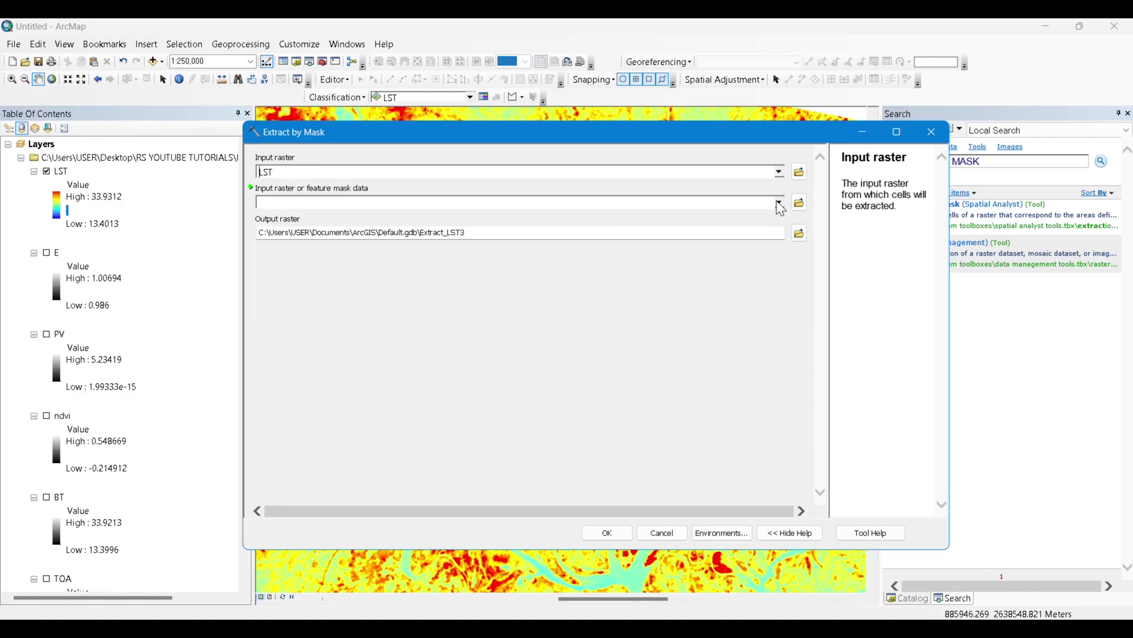
{"action": "left_click", "coordinate": [780, 203]}
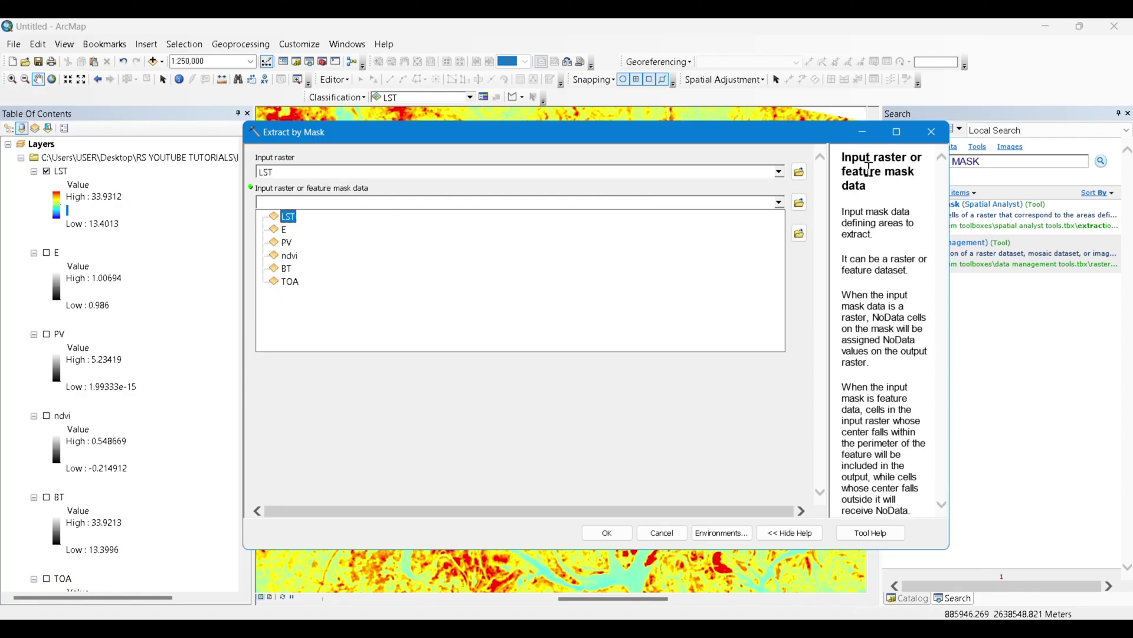
{"action": "left_click", "coordinate": [931, 132]}
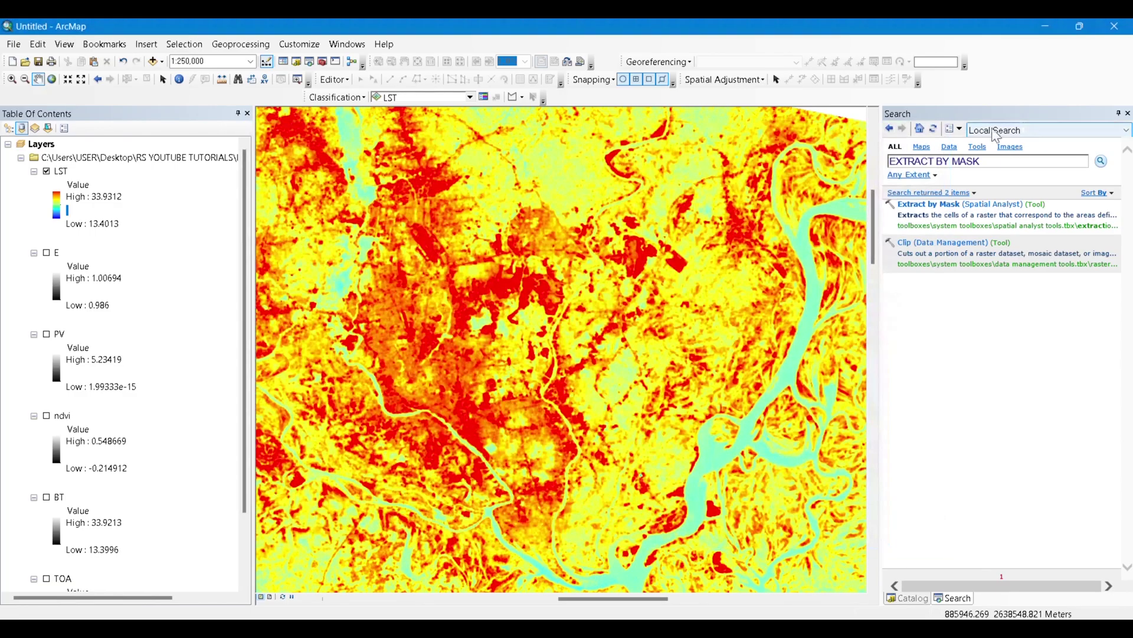
{"action": "left_click", "coordinate": [931, 132]}
Add the Dhaka_District feature class from Dhaka_Shape.gdb to the map above the LST raster.
{"action": "left_click", "coordinate": [1128, 112]}
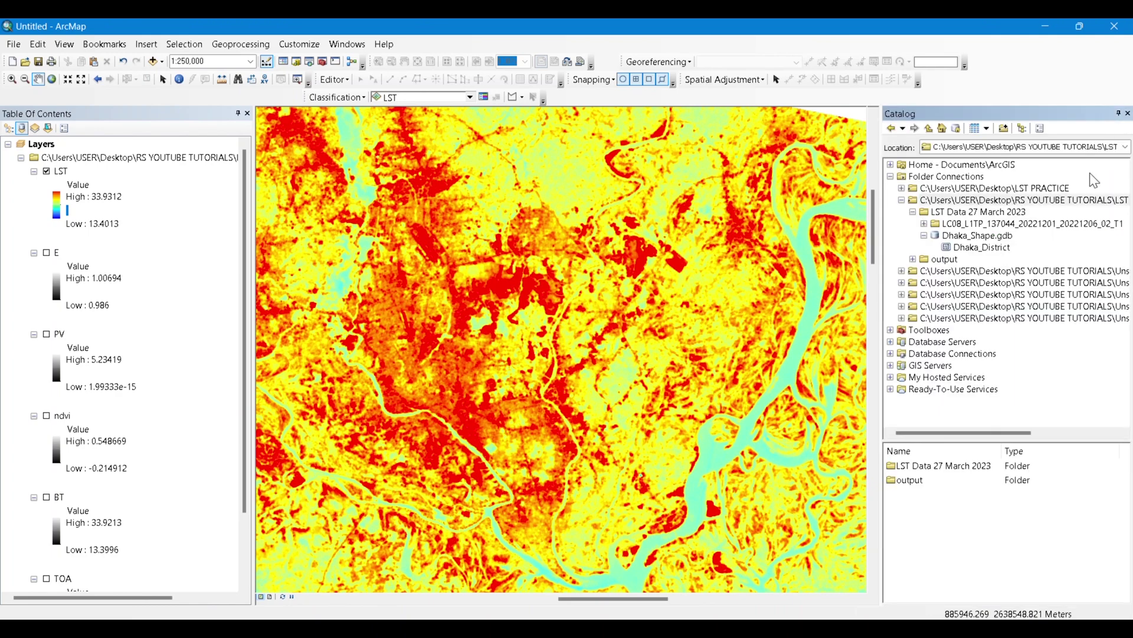
{"action": "left_click", "coordinate": [982, 247]}
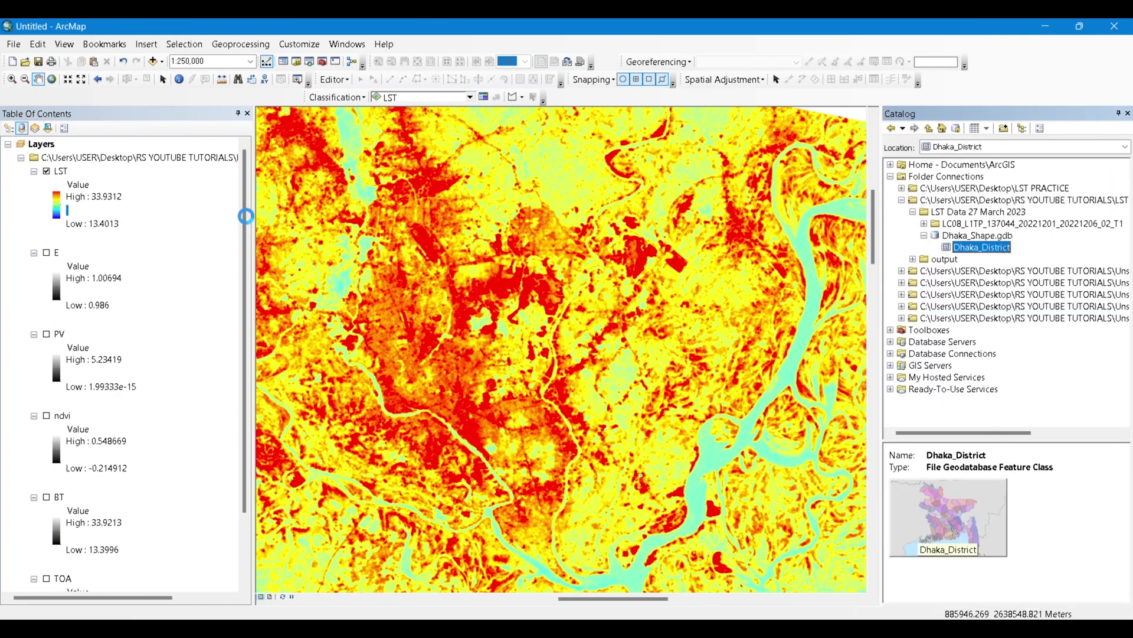
{"action": "scroll", "coordinate": [371, 341], "scroll_direction": "down", "scroll_amount": 2}
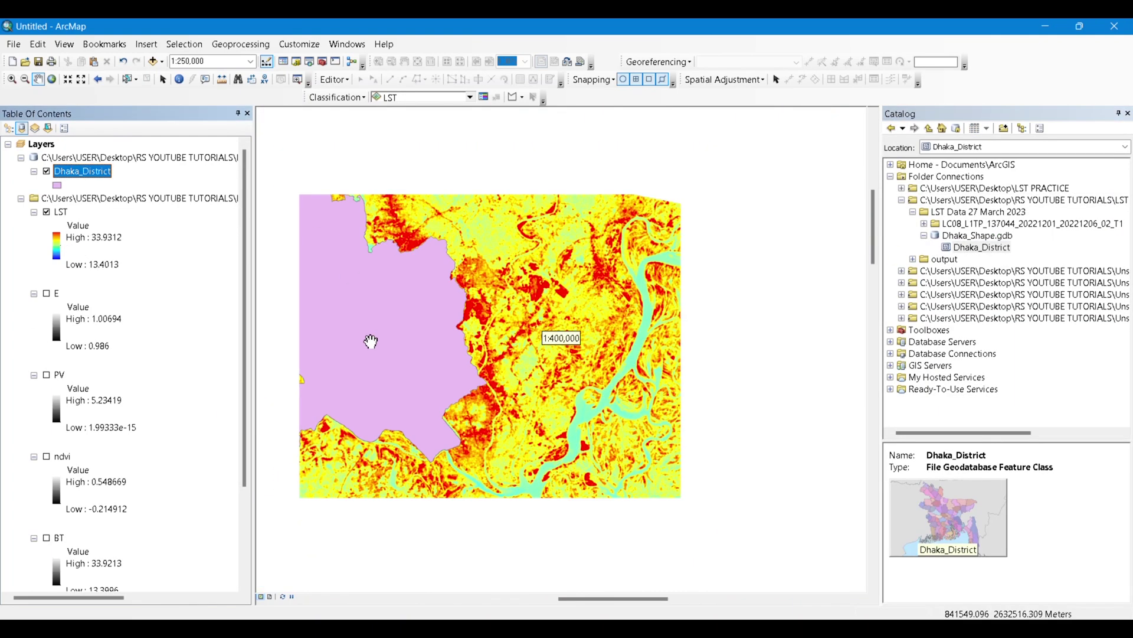
{"action": "left_click_drag", "start_coordinate": [367, 356], "coordinate": [611, 398]}
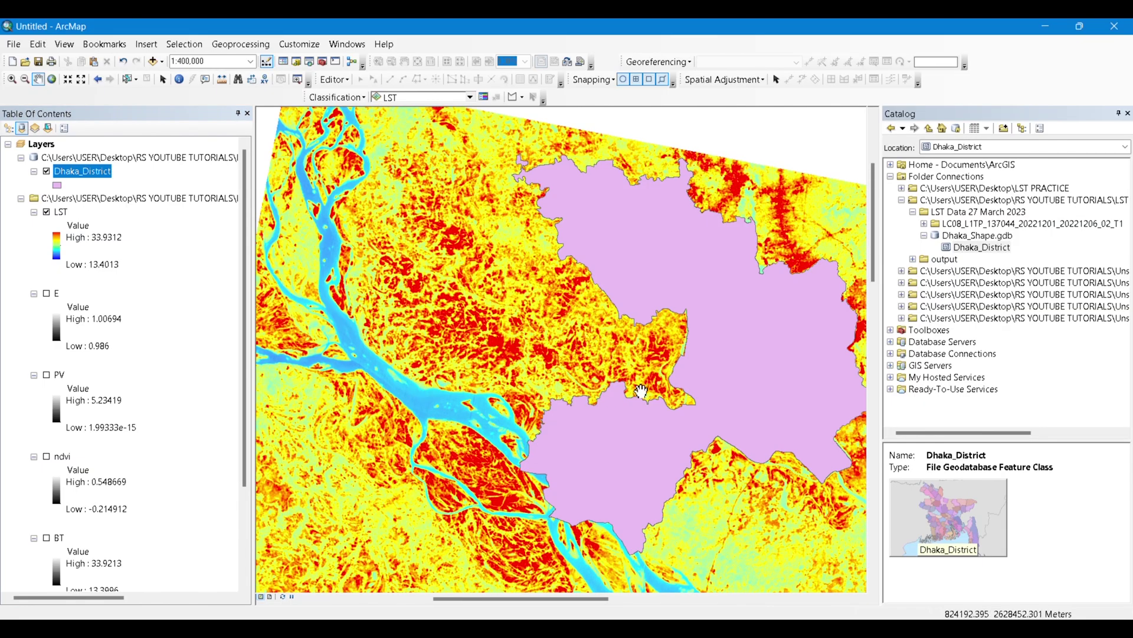
{"action": "scroll", "coordinate": [654, 397], "scroll_direction": "down", "scroll_amount": 1}
{"action": "left_click_drag", "start_coordinate": [683, 470], "coordinate": [545, 403]}
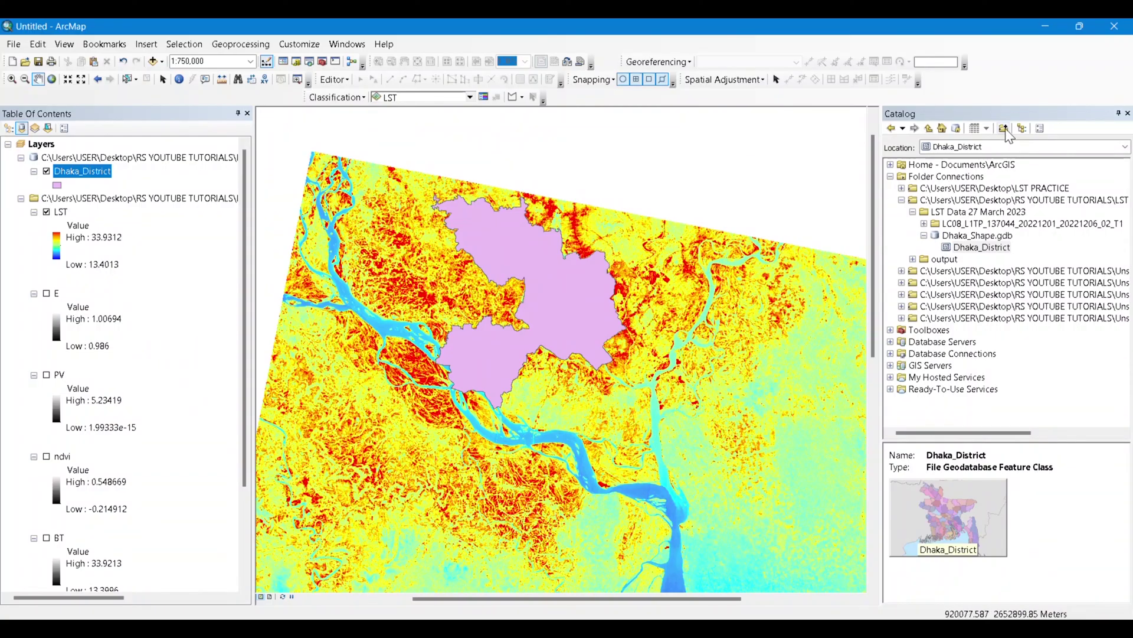
Set up the Extract by Mask tool with LST as the input raster and Dhaka_District as the mask.
{"action": "left_click", "coordinate": [301, 60]}
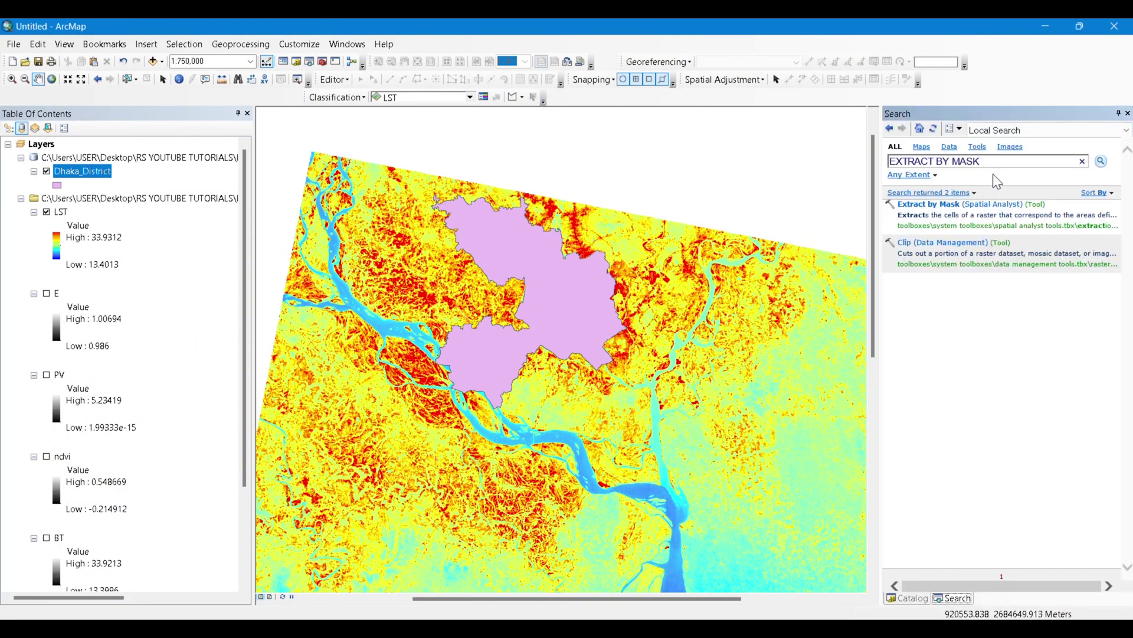
{"action": "left_click", "coordinate": [981, 205]}
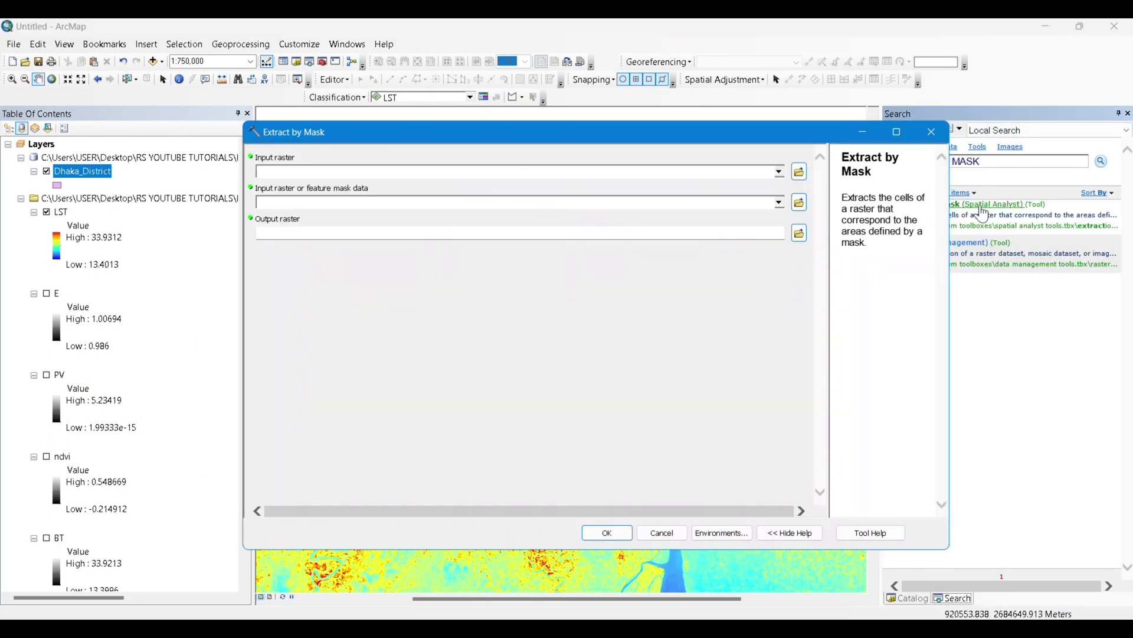
{"action": "left_click", "coordinate": [780, 172]}
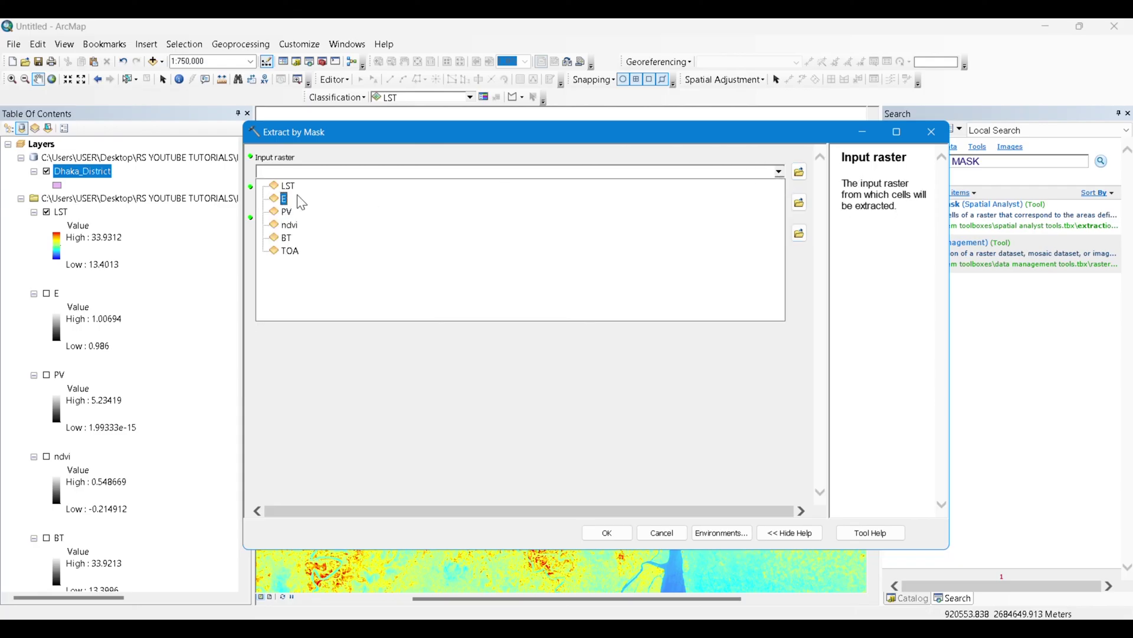
{"action": "left_click", "coordinate": [289, 185]}
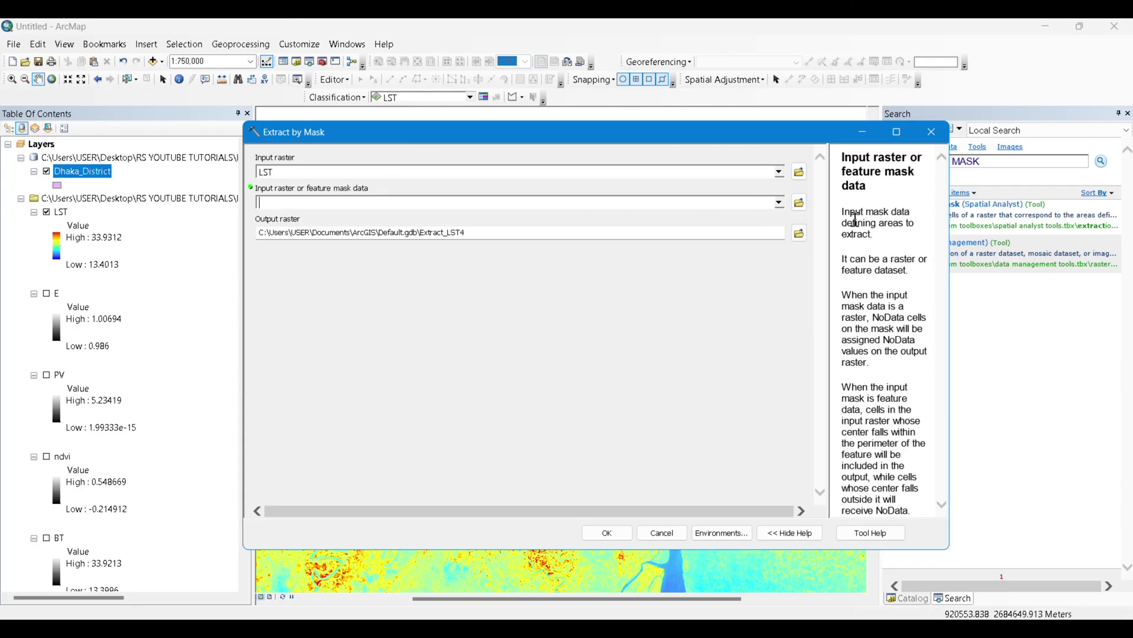
{"action": "left_click", "coordinate": [784, 203]}
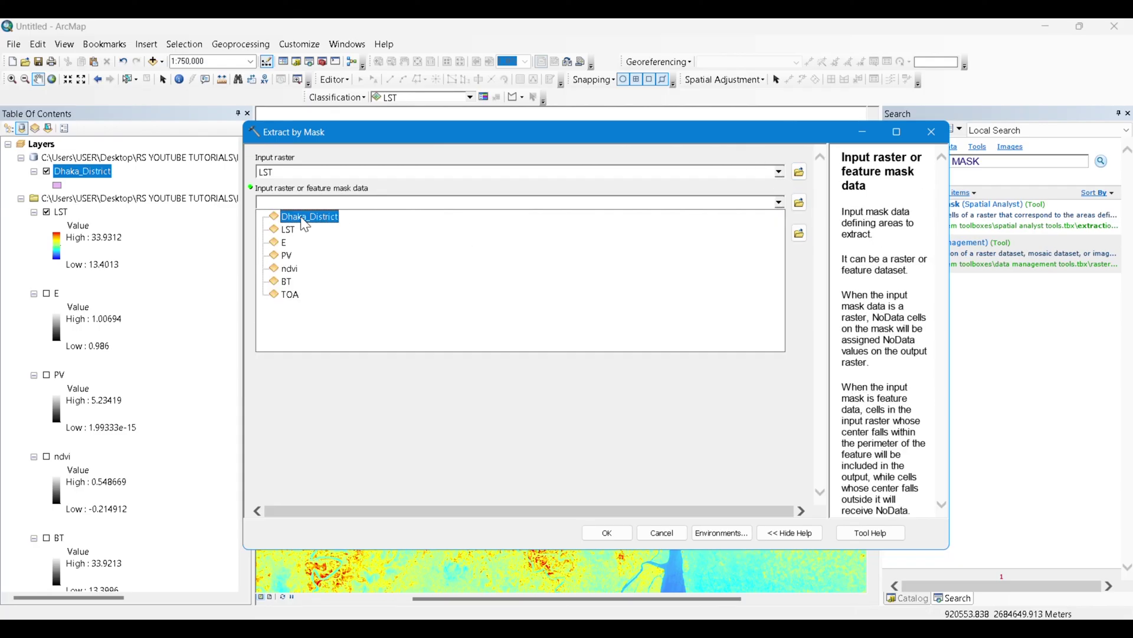
{"action": "left_click", "coordinate": [282, 215]}
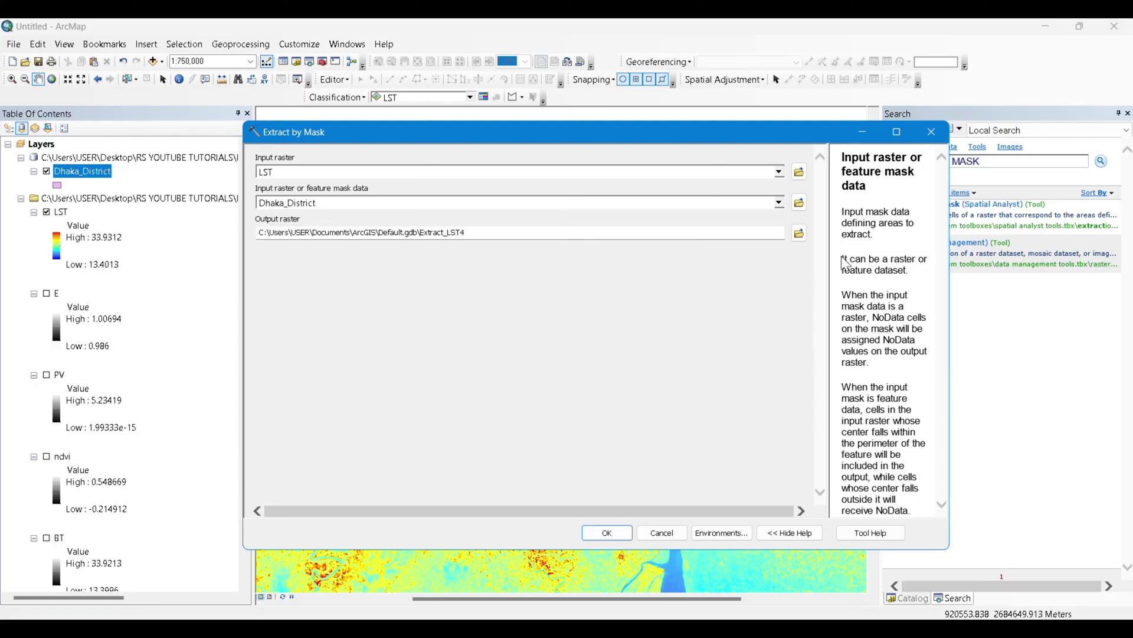
Save the extraction's output raster as LST_DHAKA in the output folder and run the tool.
{"action": "left_click", "coordinate": [800, 234]}
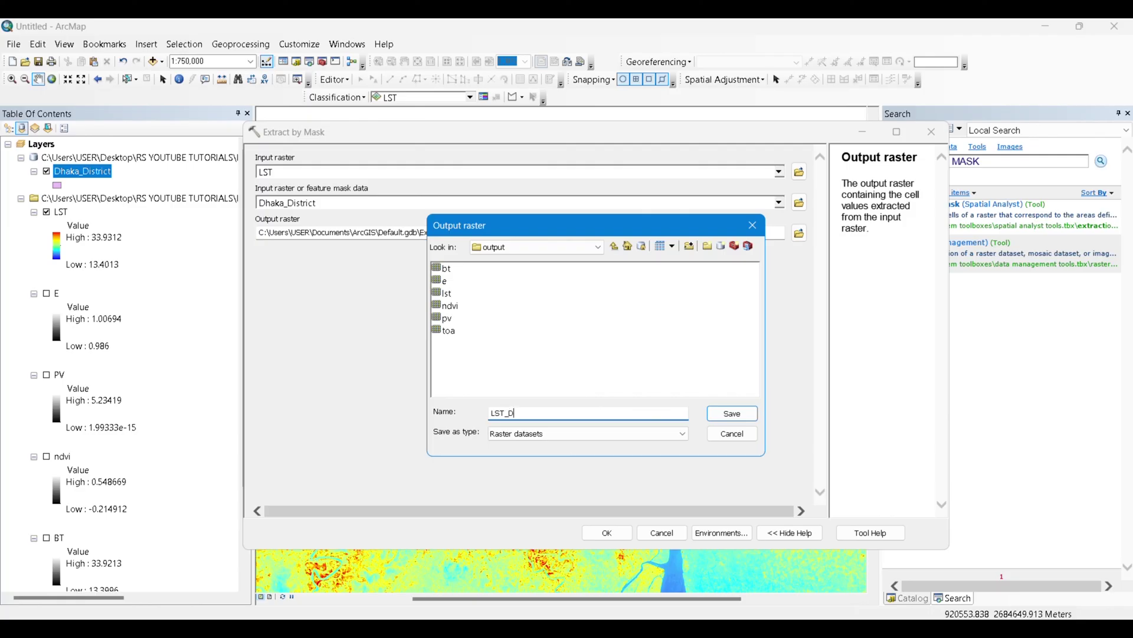
{"action": "left_click", "coordinate": [732, 413]}
{"action": "left_click", "coordinate": [607, 532]}
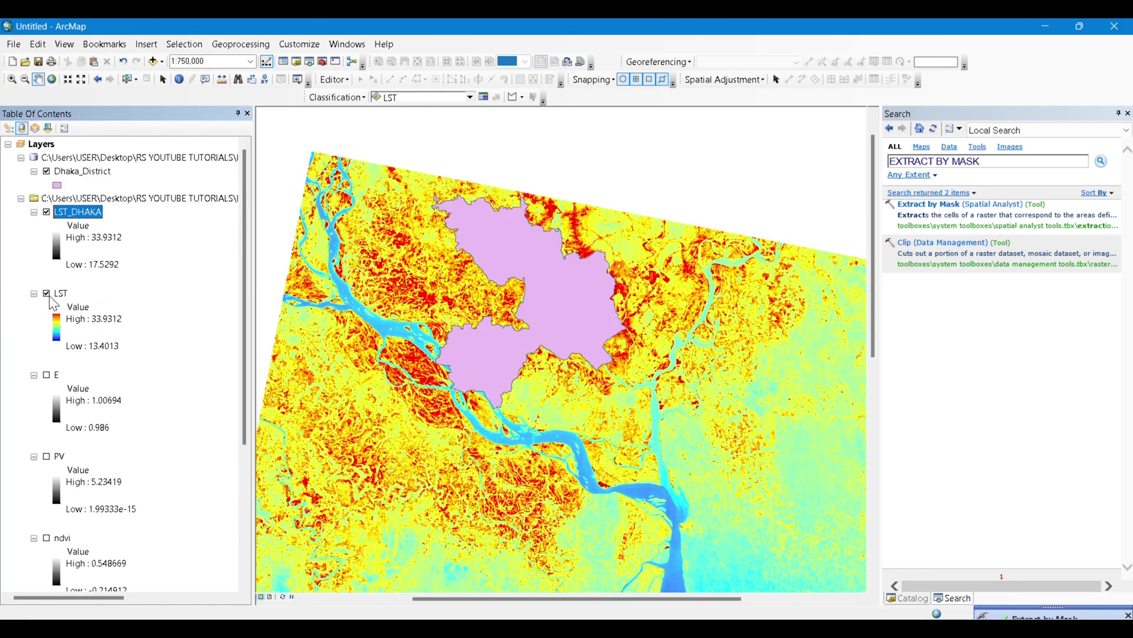
Turn off the LST and Dhaka_District layers and zoom to the LST_DHAKA layer.
{"action": "left_click", "coordinate": [46, 293]}
{"action": "right_click", "coordinate": [71, 211]}
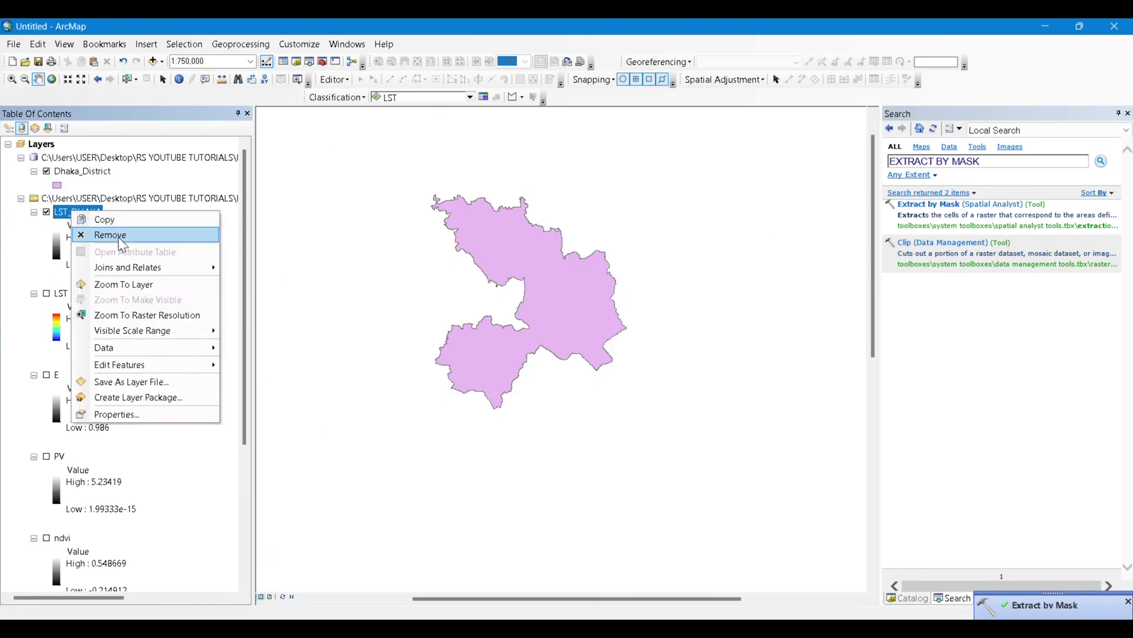
{"action": "left_click", "coordinate": [145, 285]}
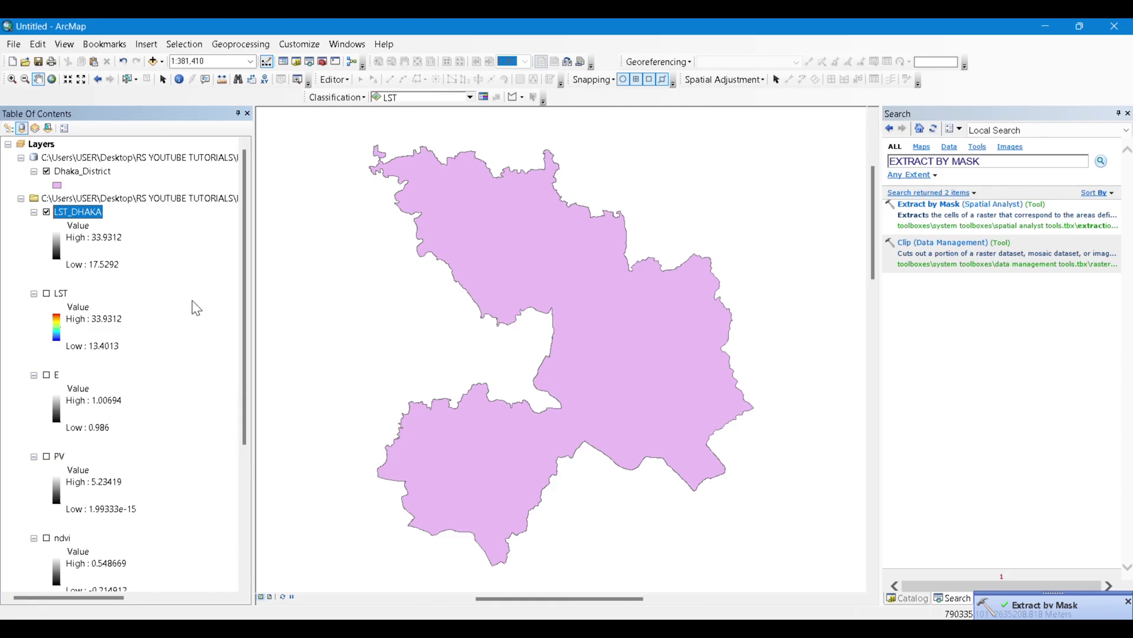
{"action": "left_click", "coordinate": [46, 171]}
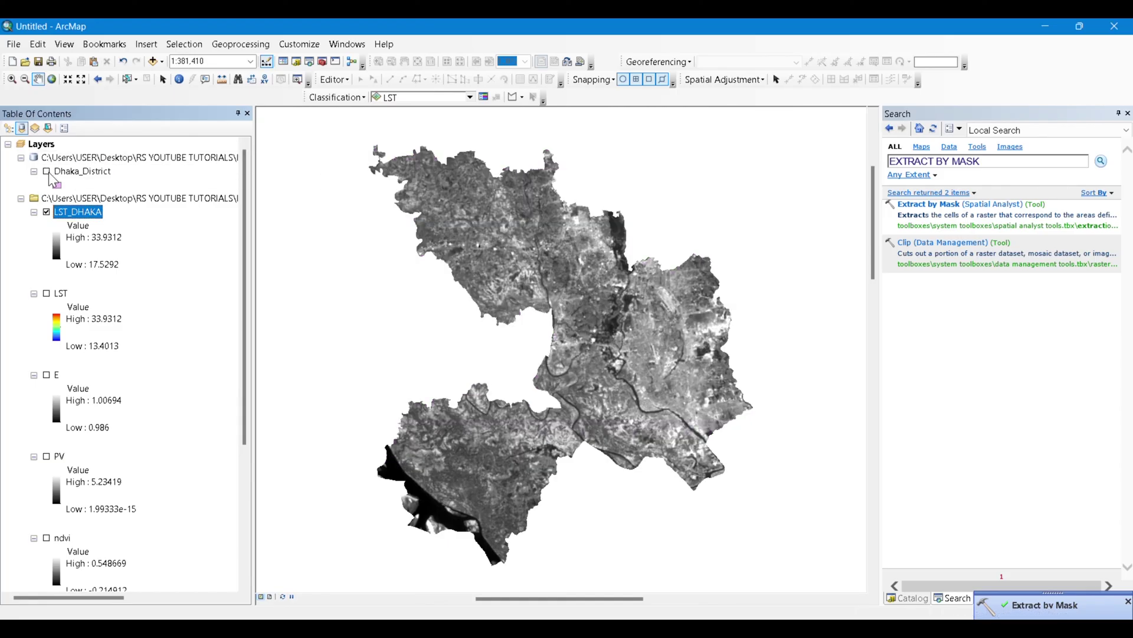
Apply the red-yellow-green color ramp to the LST_DHAKA layer.
{"action": "left_click", "coordinate": [57, 251]}
{"action": "left_click", "coordinate": [156, 292]}
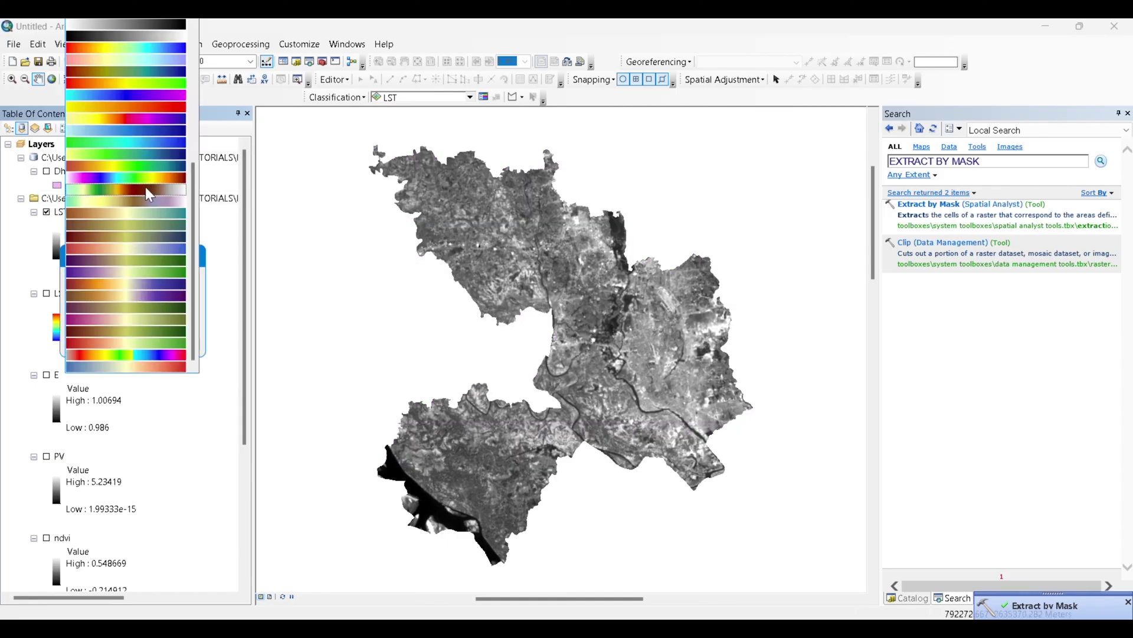
{"action": "left_click", "coordinate": [140, 85]}
{"action": "left_click", "coordinate": [95, 345]}
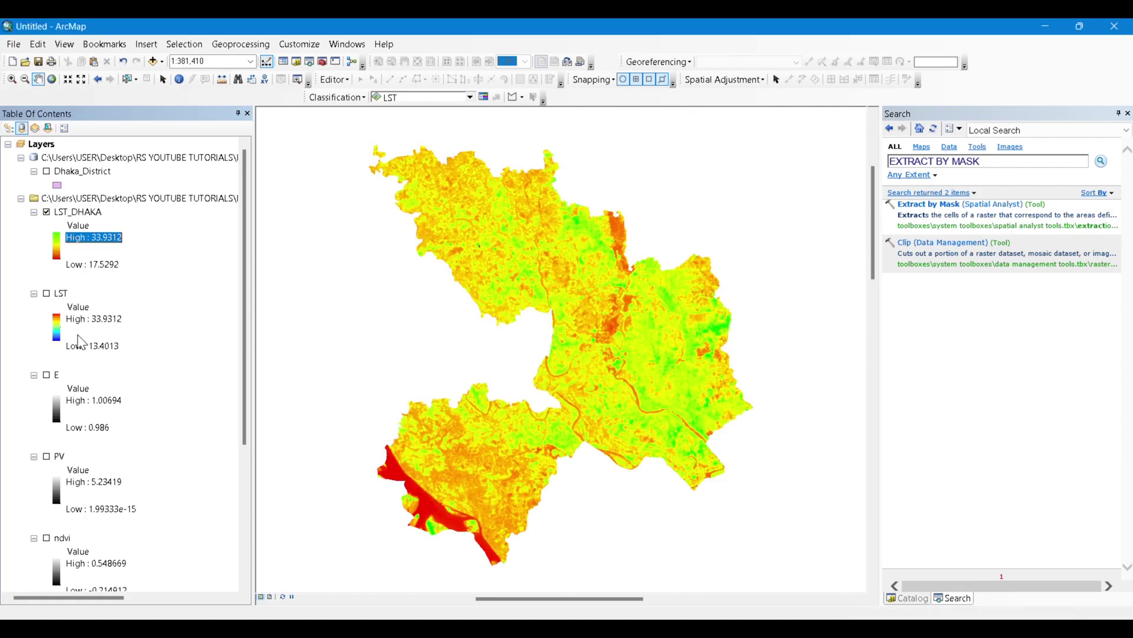
Invert the LST_DHAKA layer's color ramp so high temperatures are red and low ones green.
{"action": "left_click", "coordinate": [60, 252]}
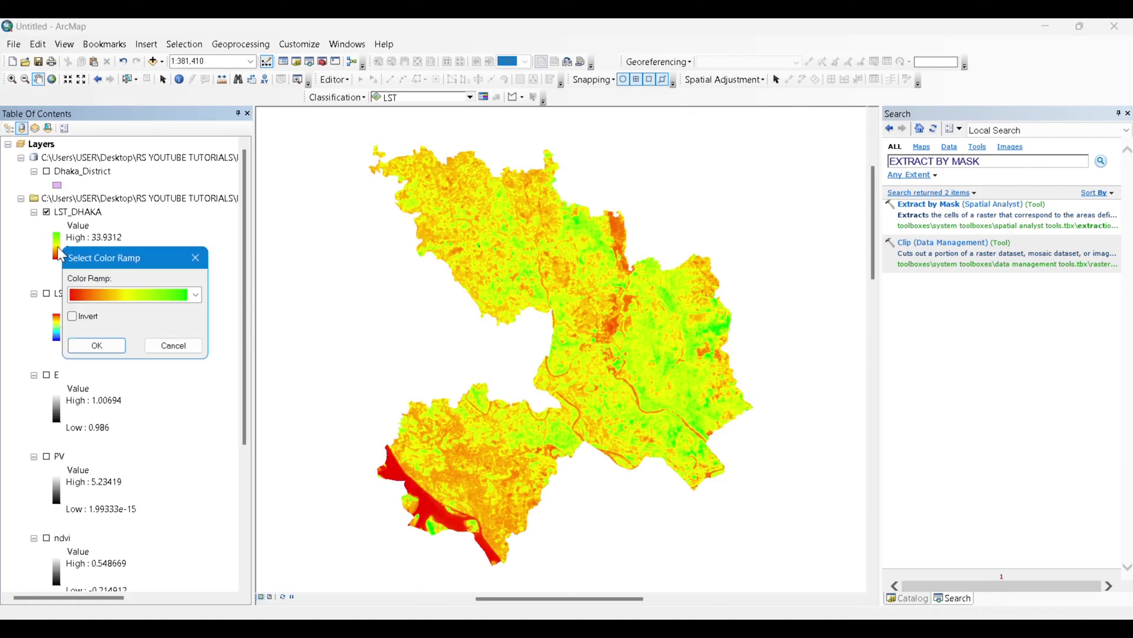
{"action": "left_click", "coordinate": [195, 295]}
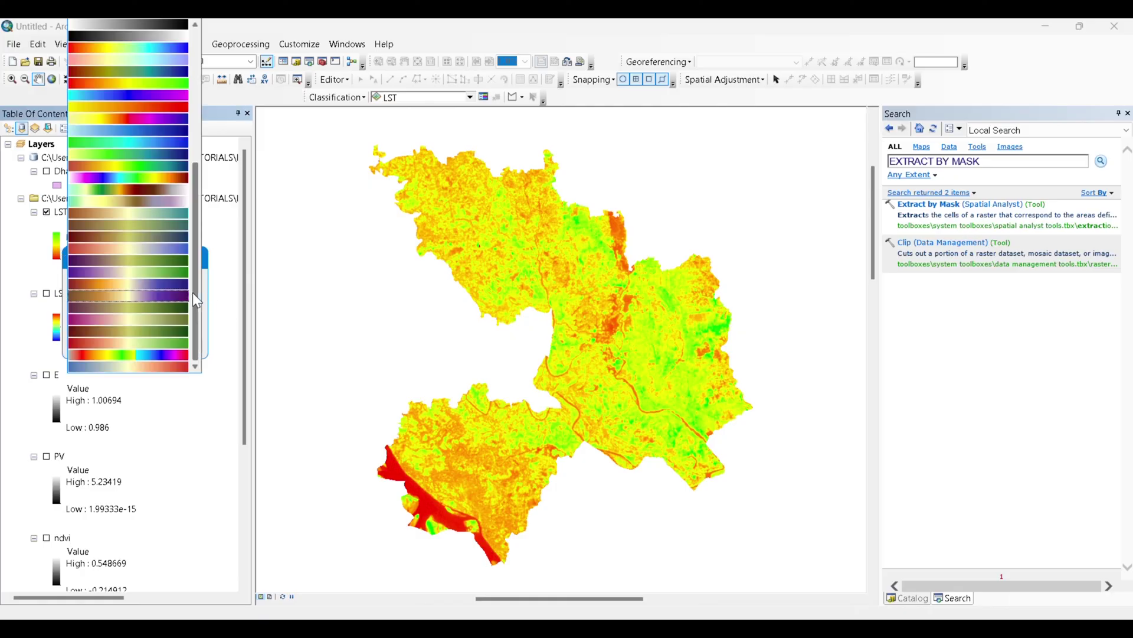
{"action": "left_click", "coordinate": [223, 284]}
{"action": "left_click", "coordinate": [73, 317]}
{"action": "left_click", "coordinate": [93, 346]}
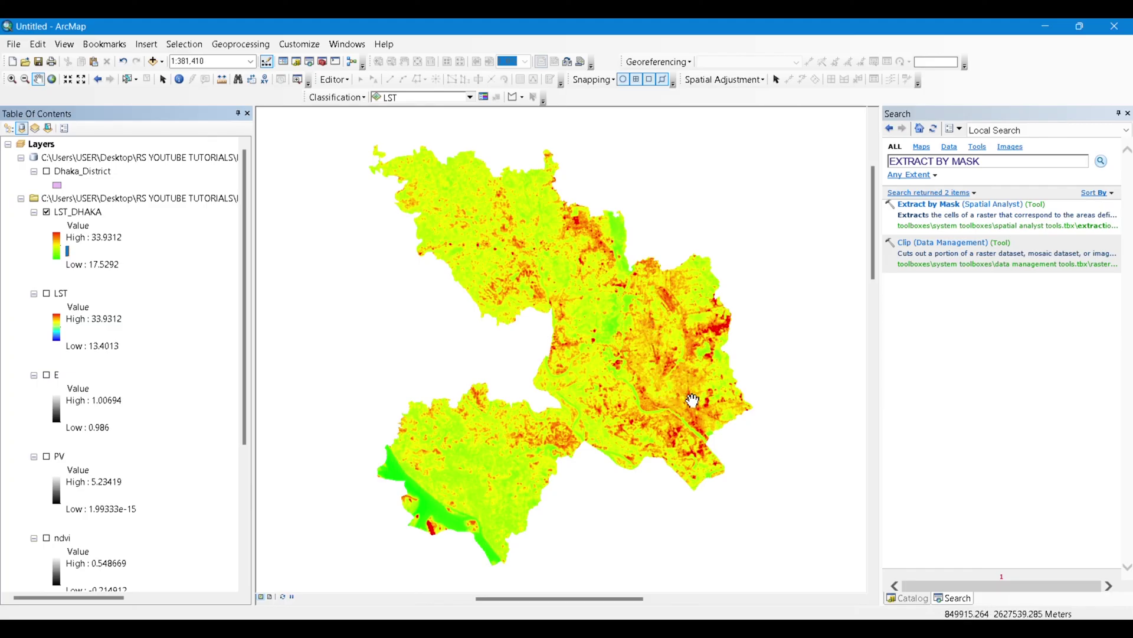
Examine the temperature pattern across the LST_DHAKA raster, and switch the map to layout view.
{"action": "scroll", "coordinate": [692, 401], "scroll_direction": "up", "scroll_amount": 3}
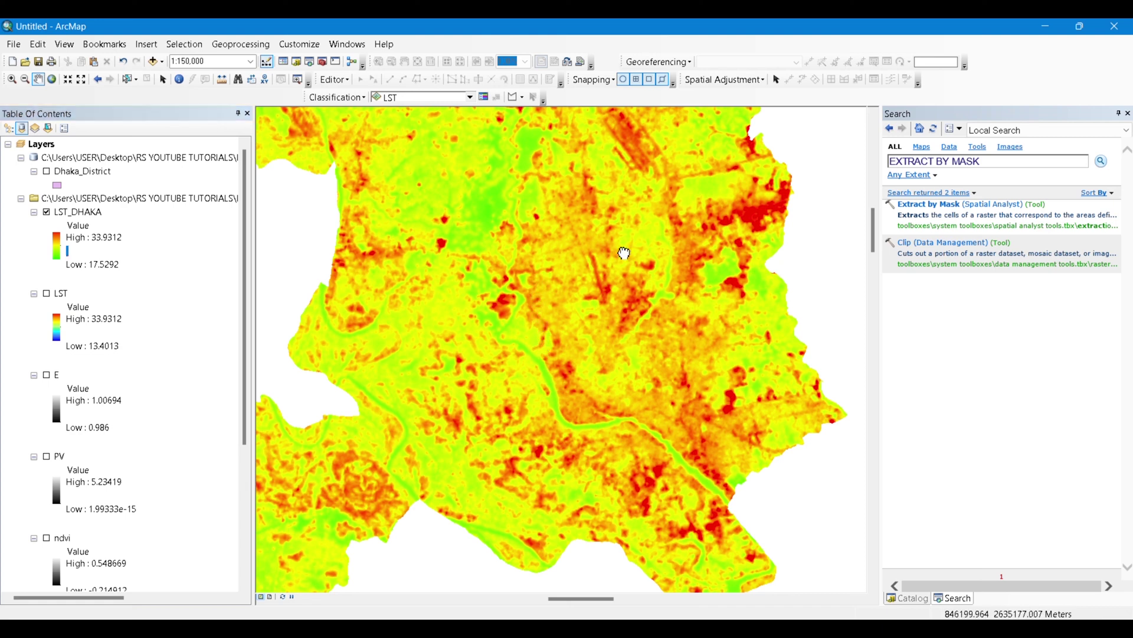
{"action": "left_click_drag", "start_coordinate": [621, 254], "coordinate": [558, 289]}
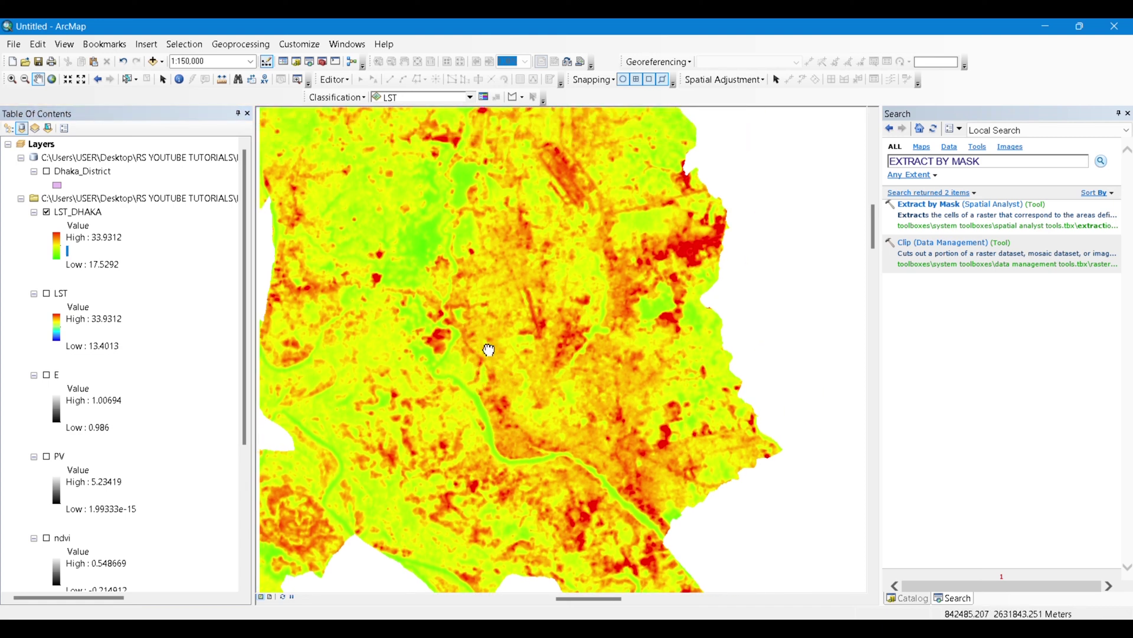
{"action": "scroll", "coordinate": [614, 450], "scroll_direction": "up", "scroll_amount": 2}
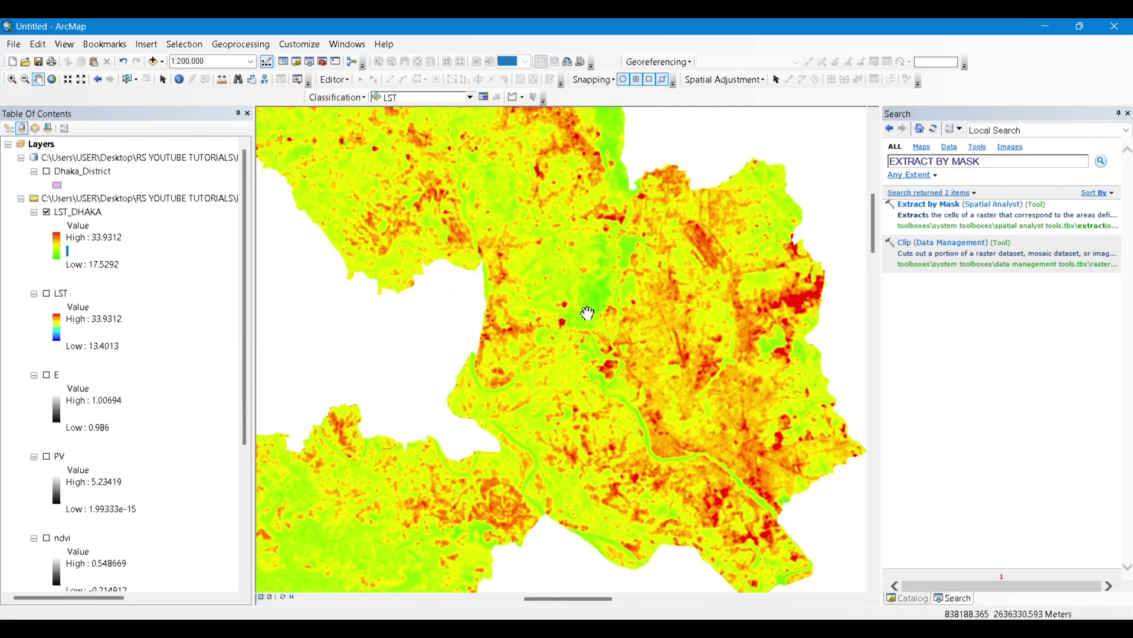
{"action": "left_click_drag", "start_coordinate": [685, 455], "coordinate": [395, 205]}
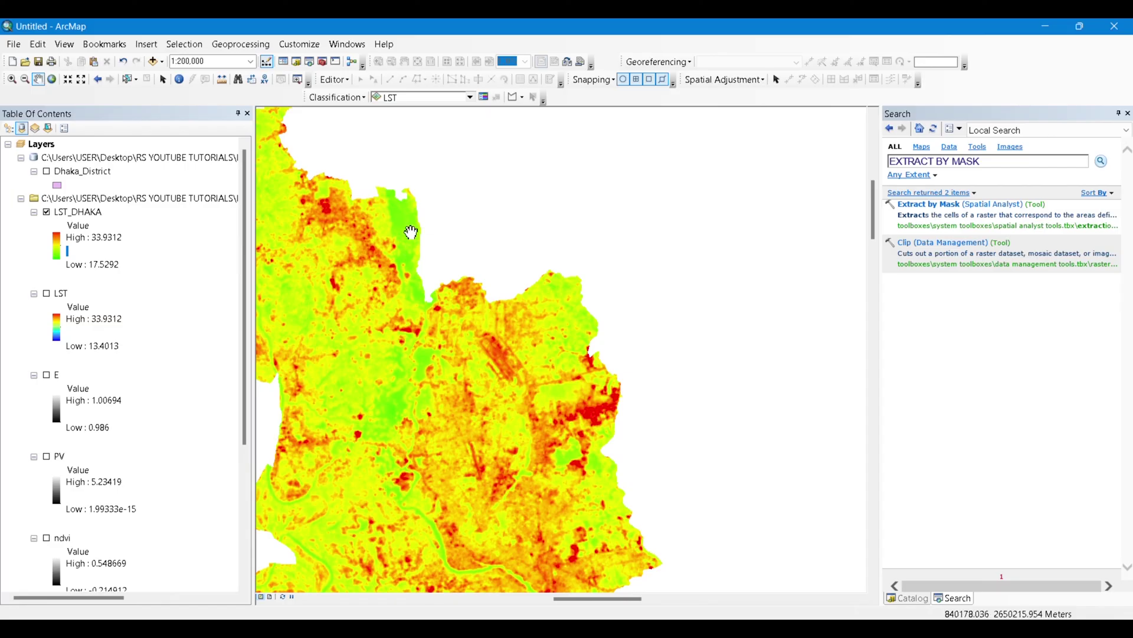
{"action": "left_click_drag", "start_coordinate": [449, 442], "coordinate": [579, 352]}
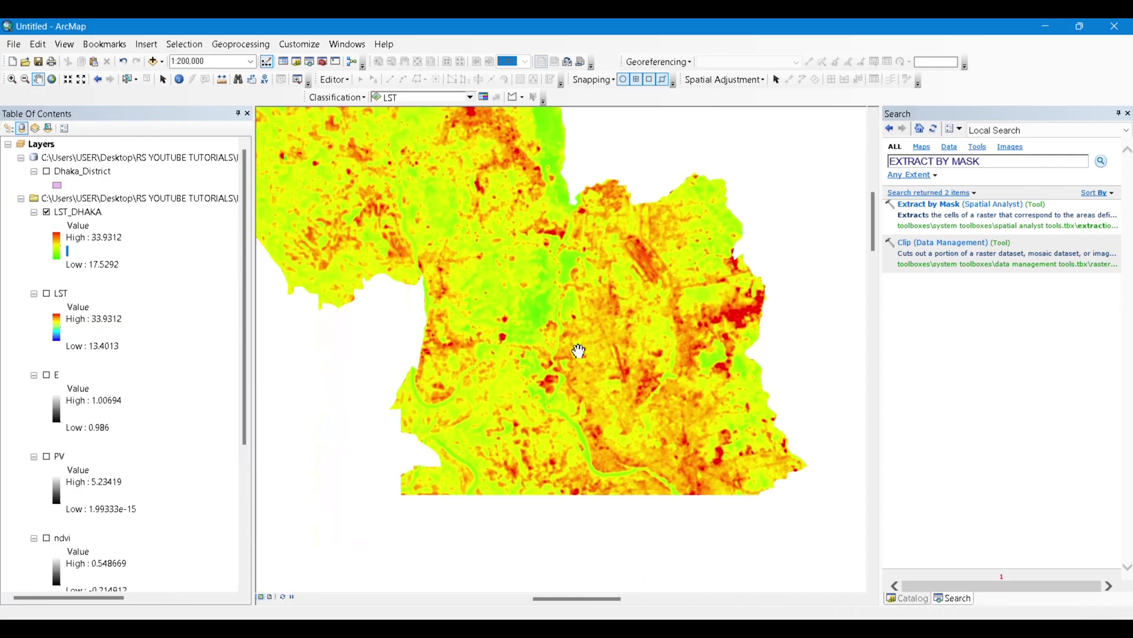
{"action": "scroll", "coordinate": [579, 351], "scroll_direction": "down", "scroll_amount": 3}
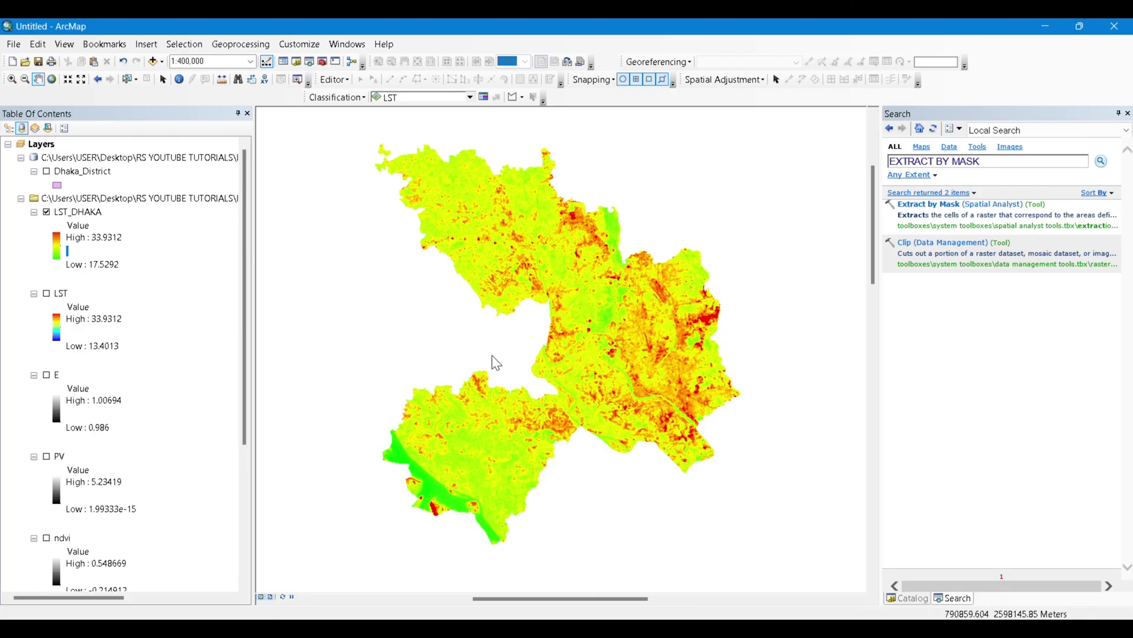
{"action": "left_click", "coordinate": [271, 597]}
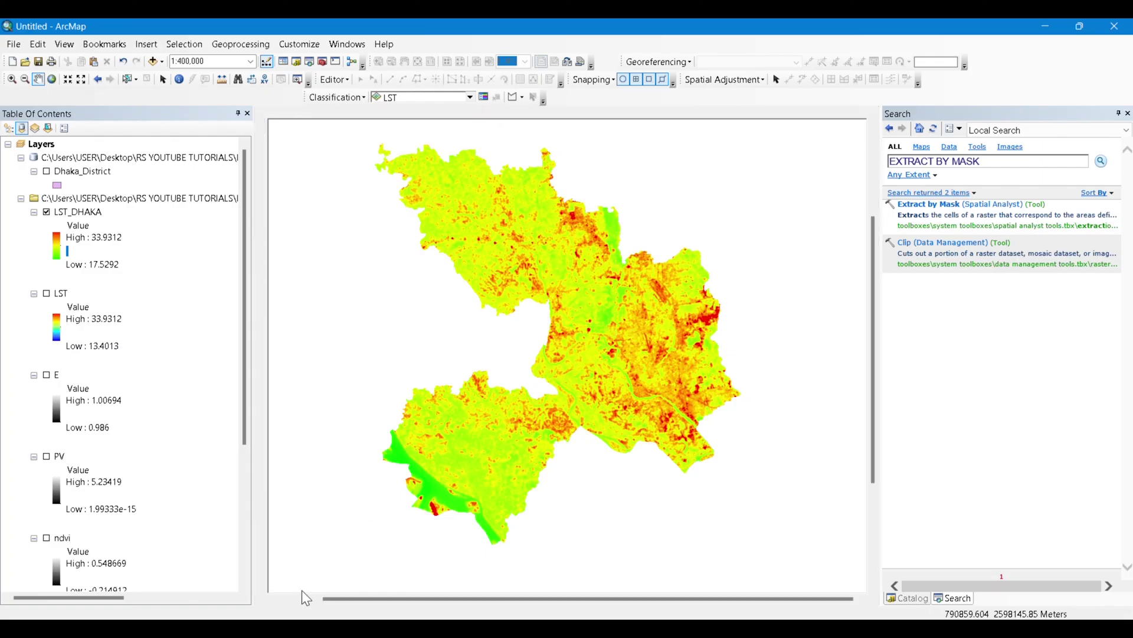